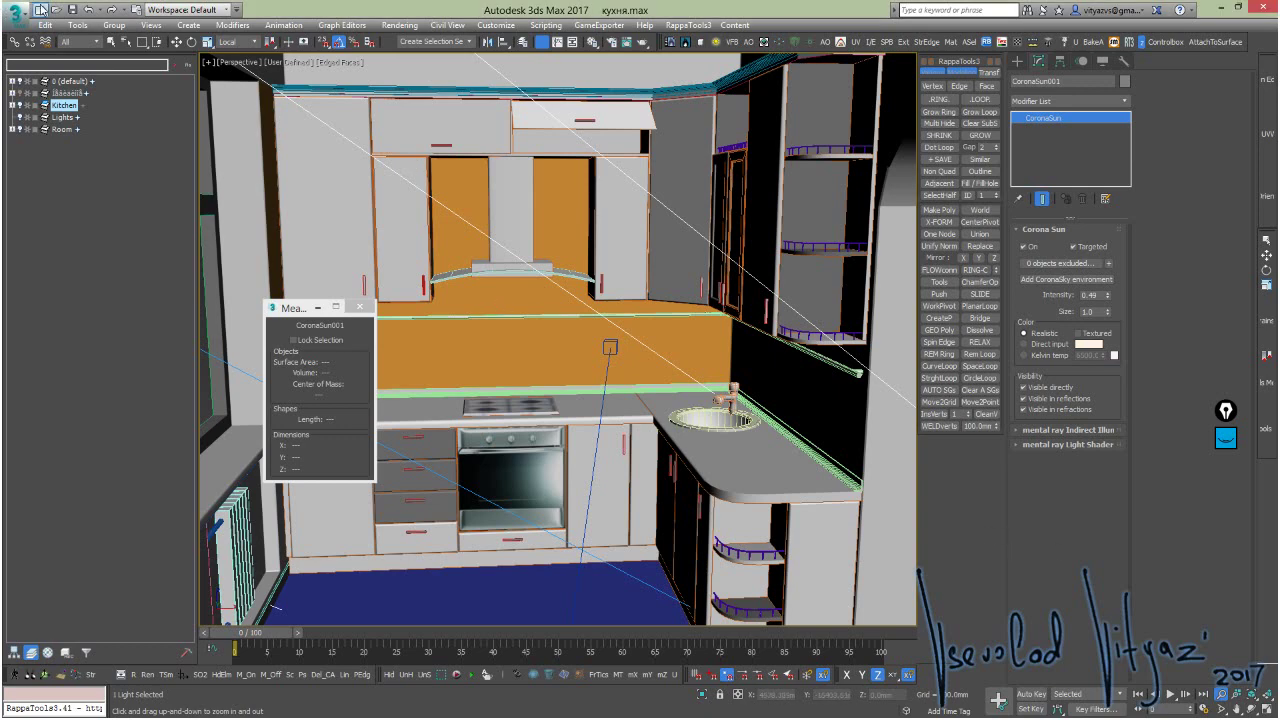
- Start a new scene with New All and maximize the Perspective viewport
{"action": "left_click", "coordinate": [40, 9]}
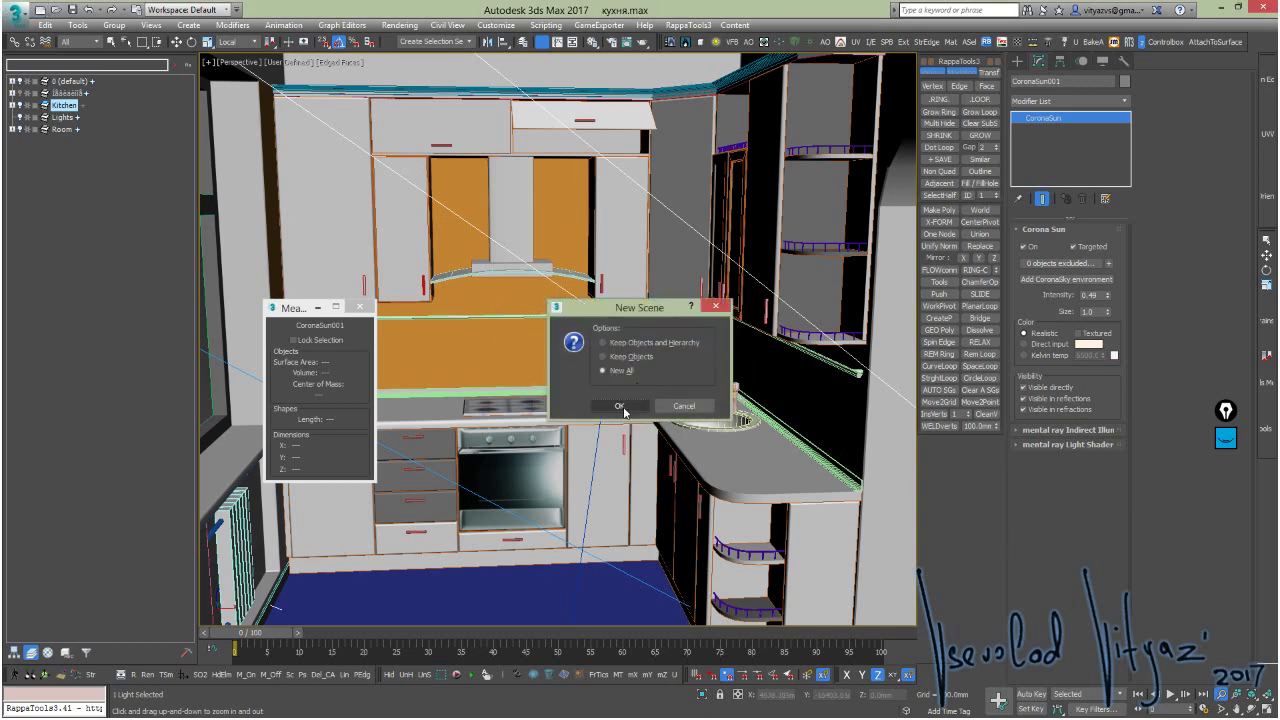
{"action": "left_click", "coordinate": [619, 405]}
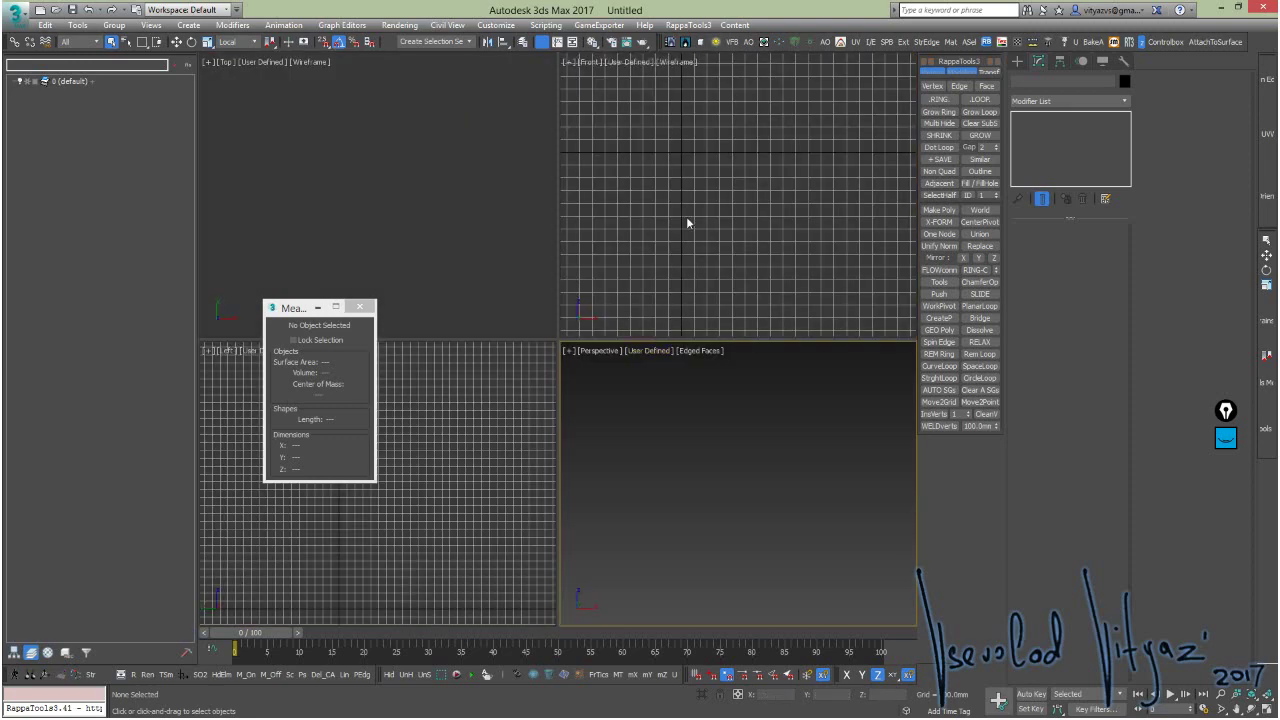
{"action": "left_click", "coordinate": [686, 222]}
{"action": "key", "text": "alt+w"}
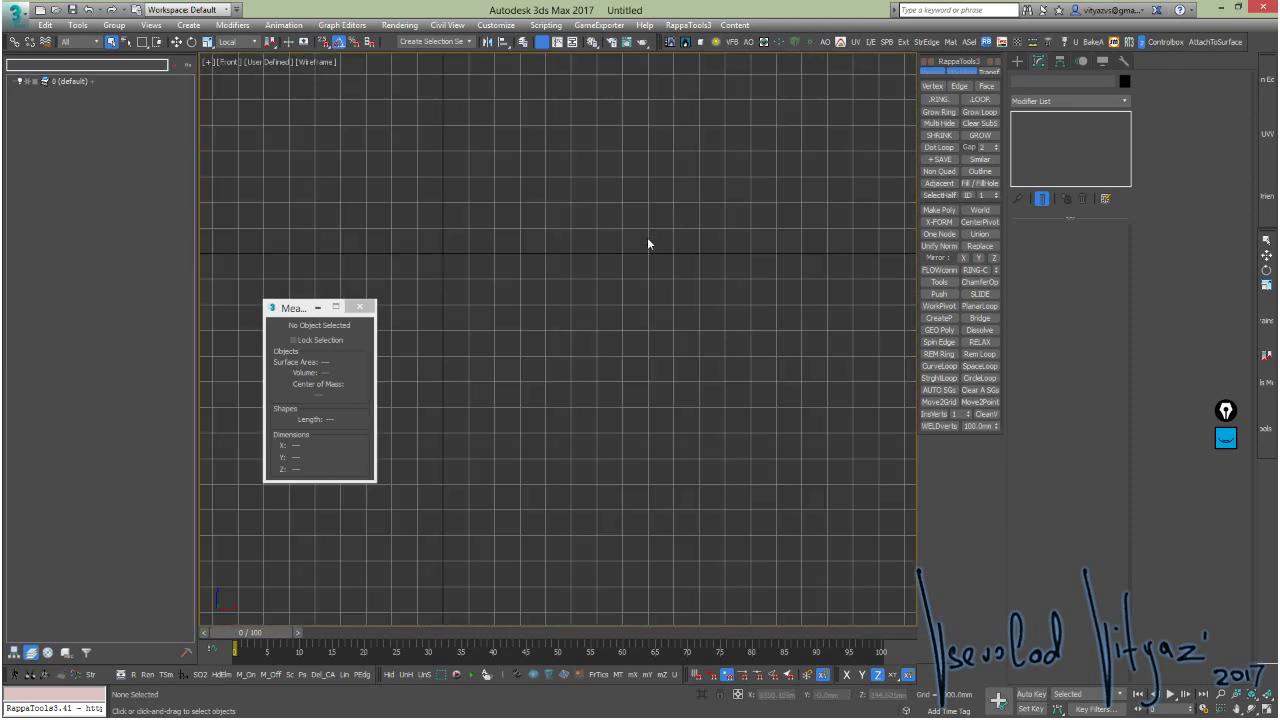
{"action": "key", "text": "alt+w"}
{"action": "left_click", "coordinate": [821, 454]}
{"action": "key", "text": "alt+w"}
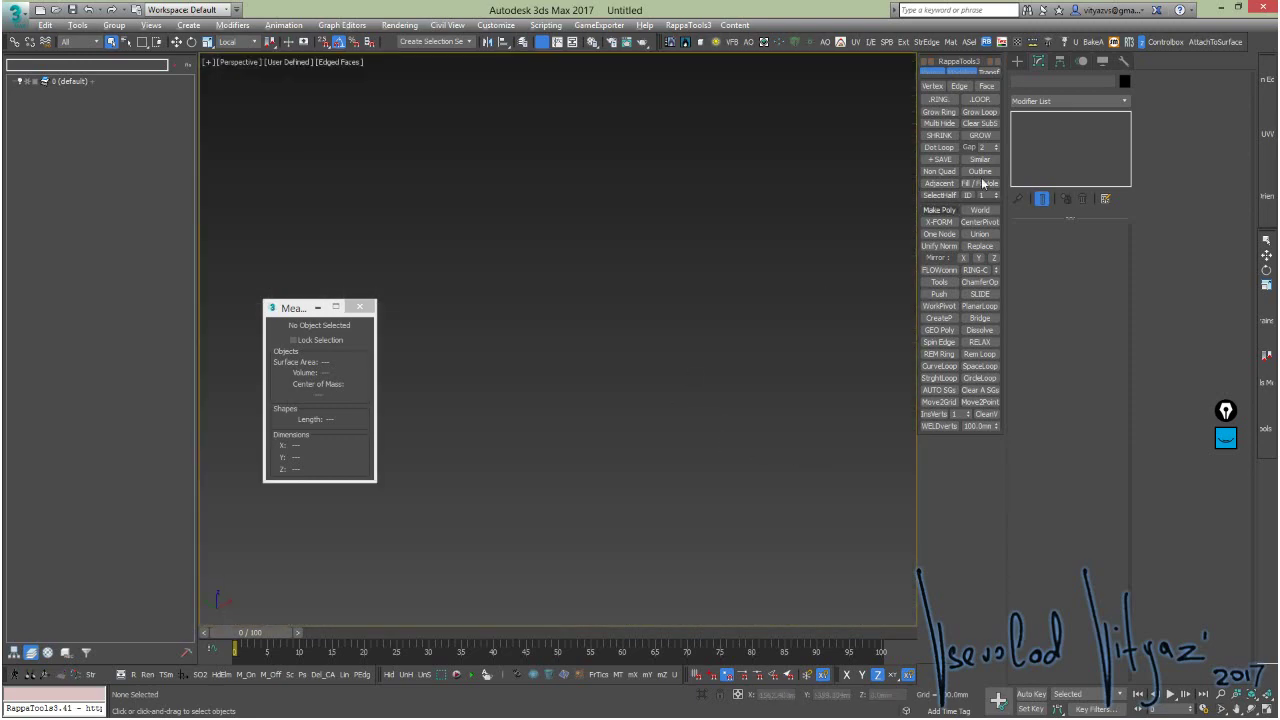
- Show the home grid and draw a box about 1042 by 741 mm in Perspective
{"action": "key", "text": "g"}
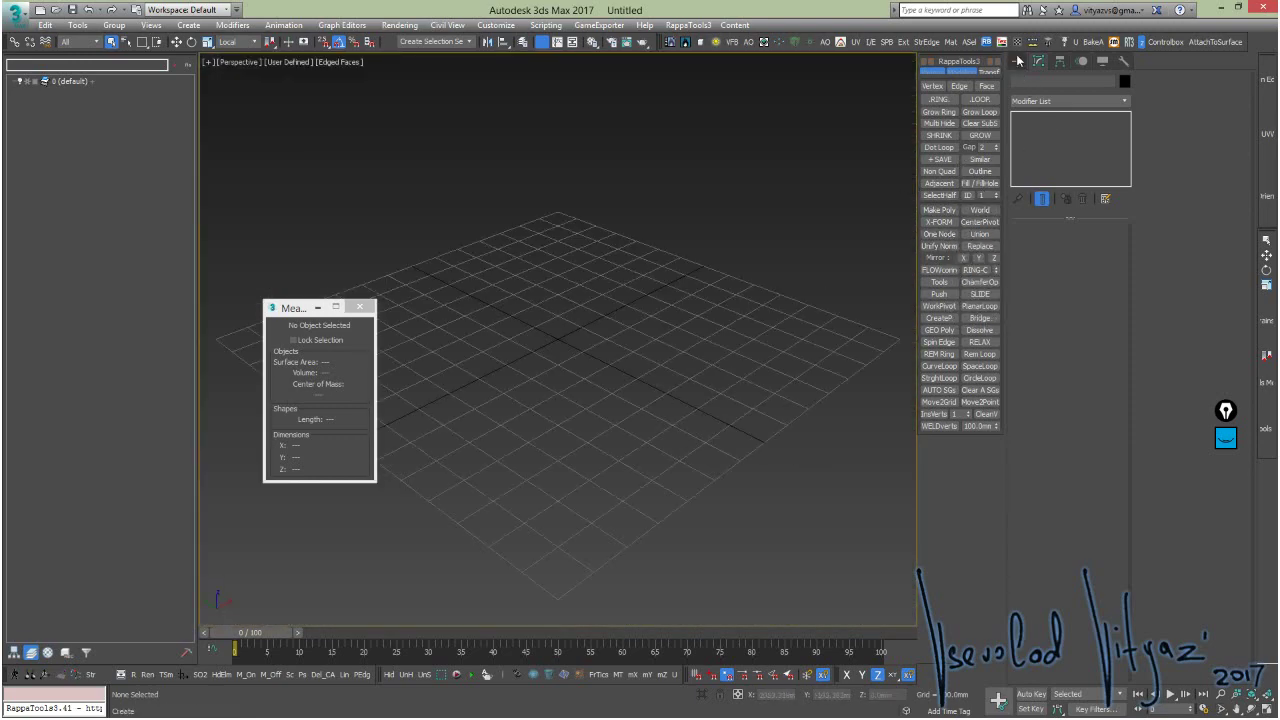
{"action": "left_click", "coordinate": [1017, 61]}
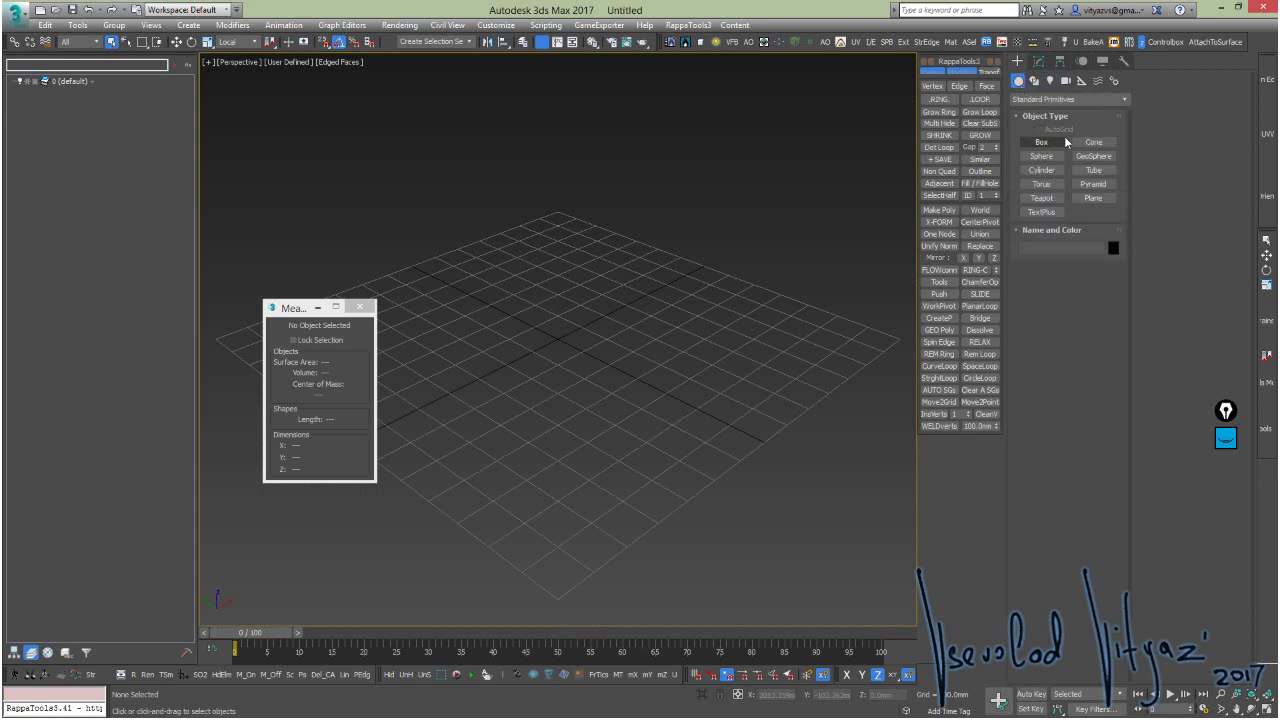
{"action": "left_click", "coordinate": [1055, 143]}
{"action": "mouse_move", "coordinate": [639, 281]}
{"action": "middle_mouse_down", "text": "alt"}
{"action": "mouse_move", "coordinate": [586, 313]}
{"action": "mouse_move", "coordinate": [620, 271]}
{"action": "mouse_move", "coordinate": [660, 289]}
{"action": "mouse_move", "coordinate": [577, 283]}
{"action": "middle_mouse_up", "text": "alt"}
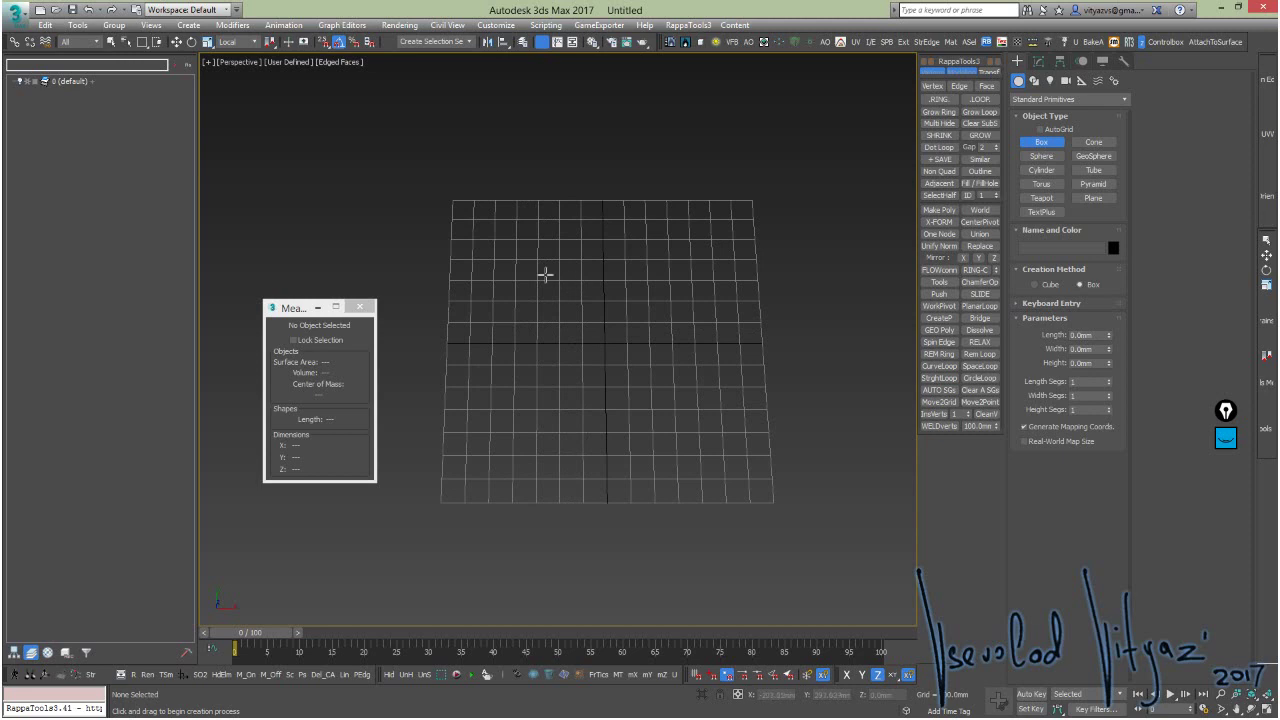
{"action": "mouse_move", "coordinate": [489, 257]}
{"action": "left_mouse_down"}
{"action": "mouse_move", "coordinate": [737, 432]}
{"action": "mouse_move", "coordinate": [724, 405]}
{"action": "left_mouse_up"}
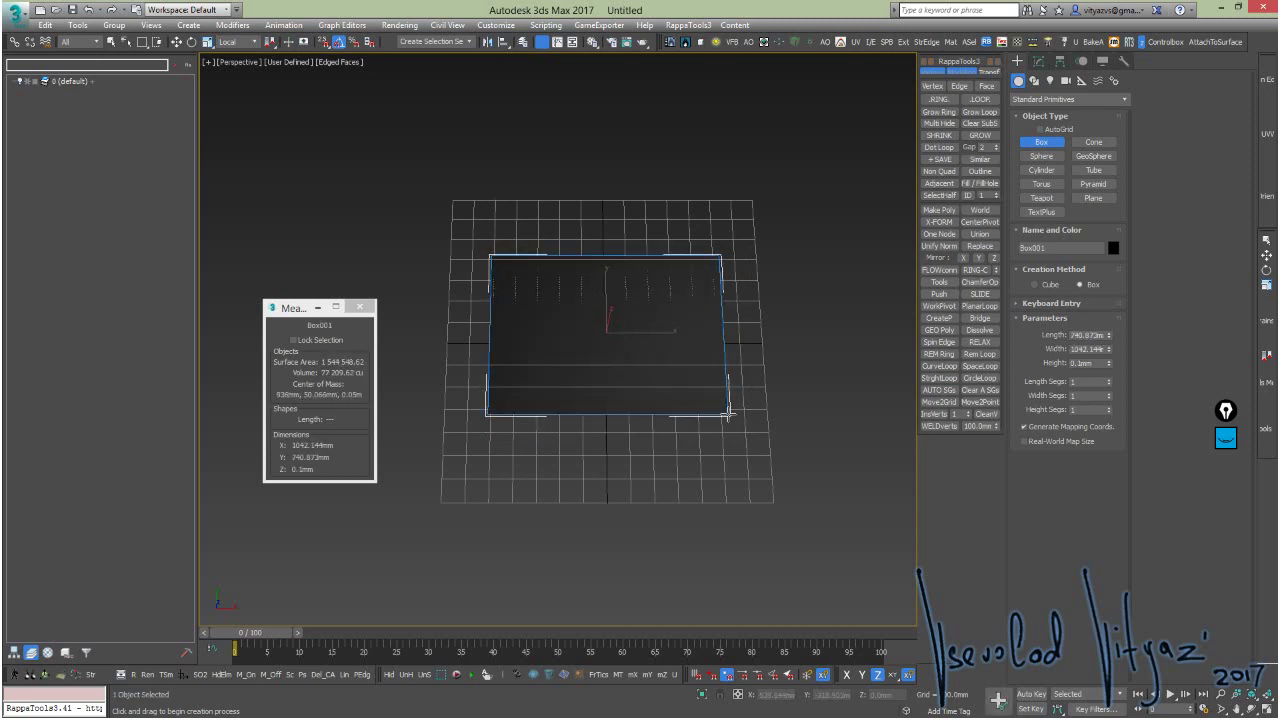
{"action": "left_click", "coordinate": [627, 340]}
{"action": "right_click", "coordinate": [627, 340]}
- Frame the new box and select its Height value in the Modify panel
{"action": "middle_click_drag", "start_coordinate": [609, 449], "coordinate": [627, 311], "text": "alt"}
{"action": "scroll", "coordinate": [627, 311], "scroll_direction": "up", "scroll_amount": 2}
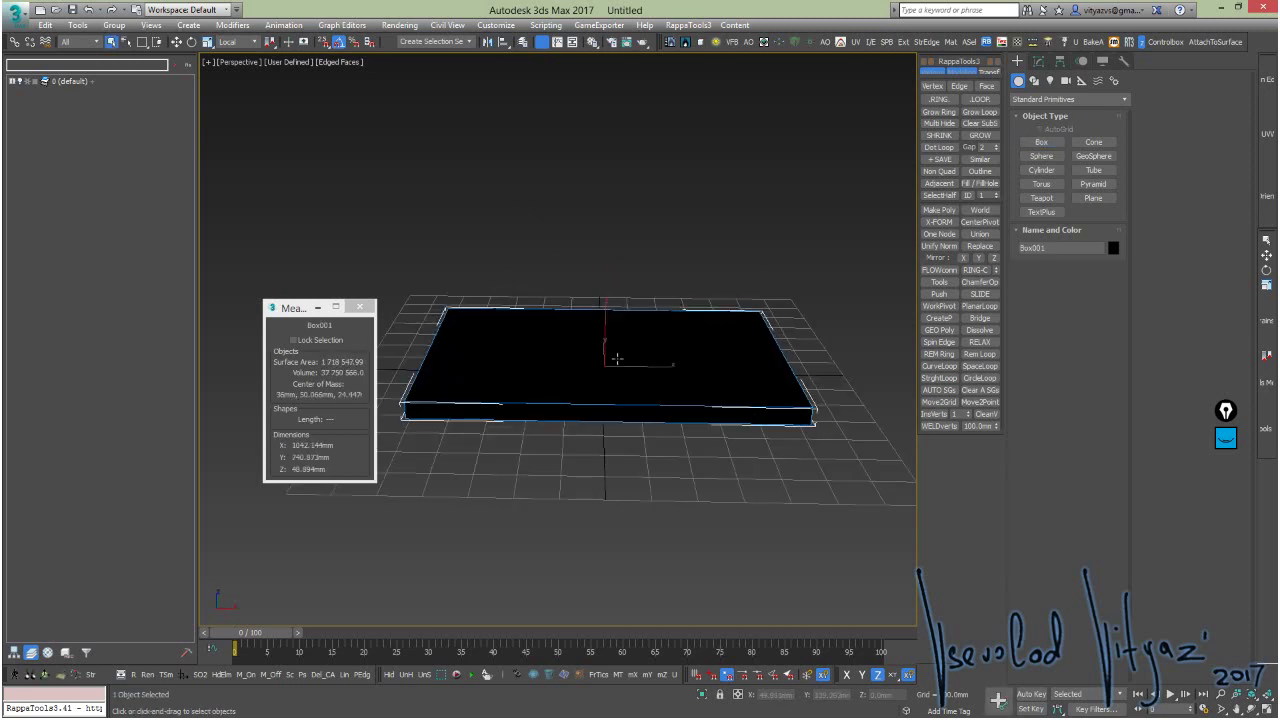
{"action": "scroll", "coordinate": [626, 342], "scroll_direction": "up", "scroll_amount": 2}
{"action": "left_click", "coordinate": [1038, 61]}
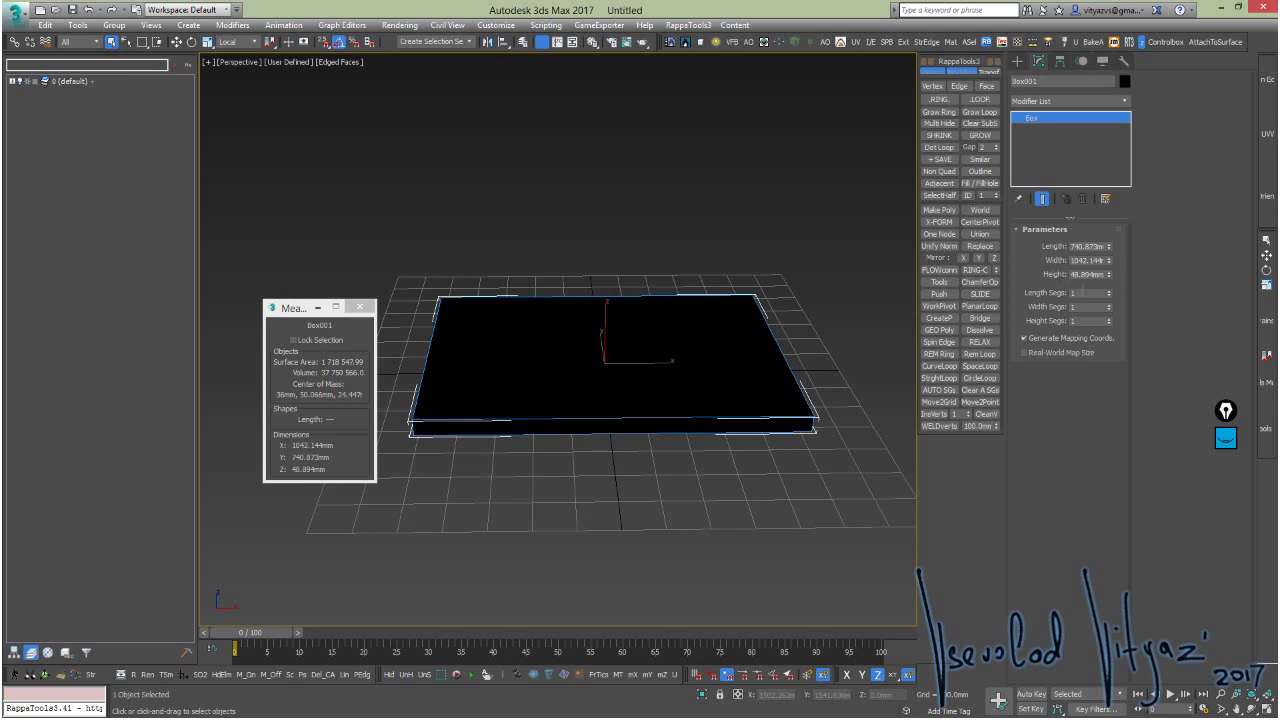
{"action": "double_click", "coordinate": [1088, 274]}
- Give Box001 a 16 mm height, 480 mm length and 500 mm width
{"action": "type", "text": "16"}
{"action": "key", "text": "Return"}
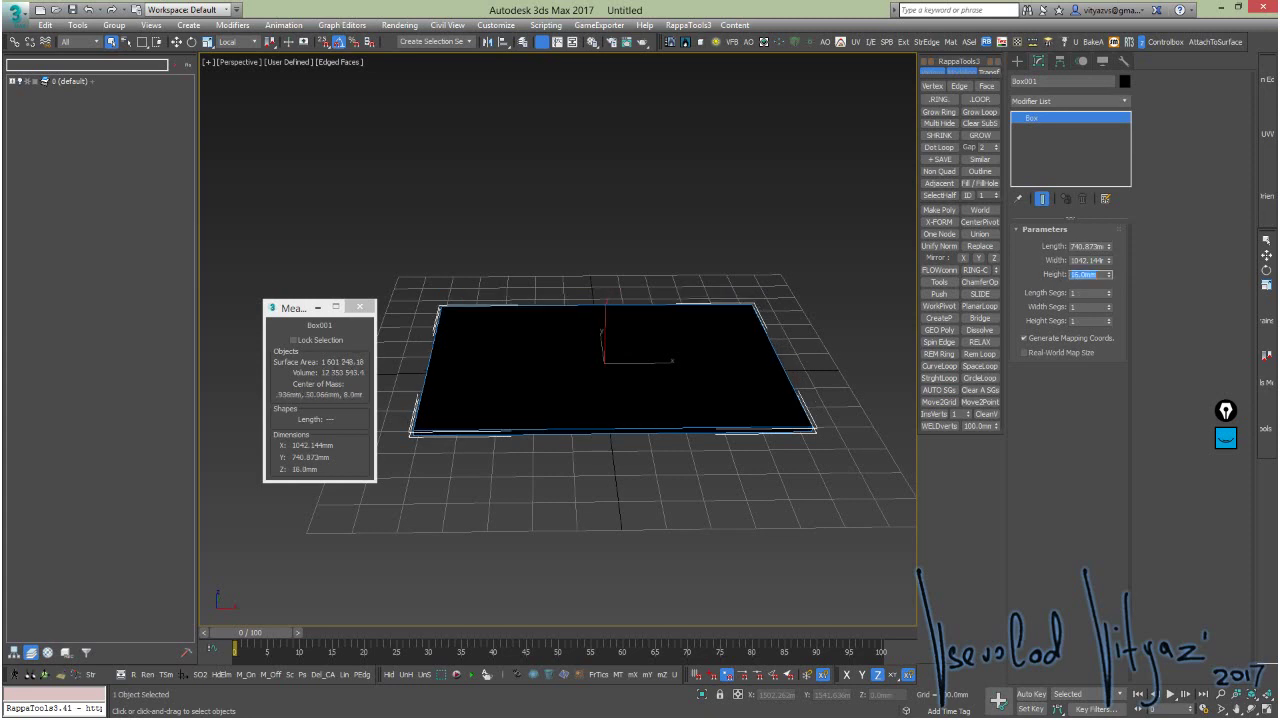
{"action": "double_click", "coordinate": [1084, 247]}
{"action": "type", "text": "7"}
{"action": "key", "text": "Tab"}
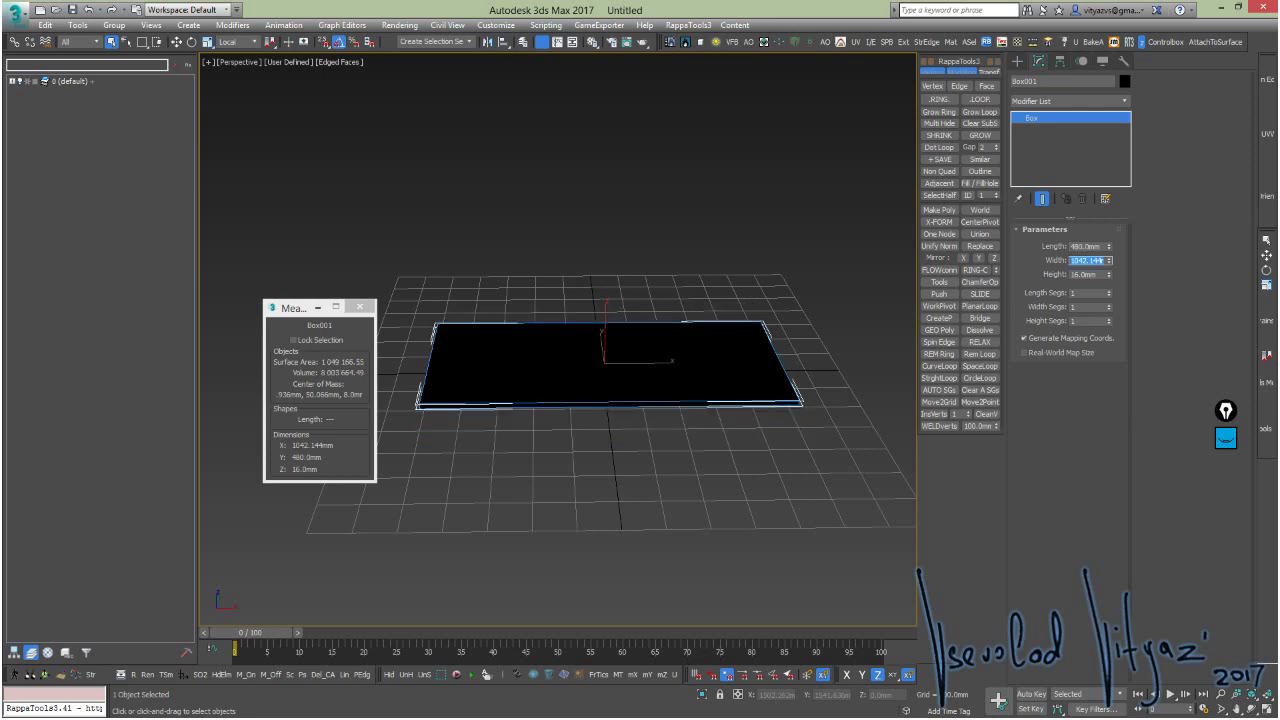
{"action": "type", "text": "500"}
{"action": "key", "text": "Tab"}
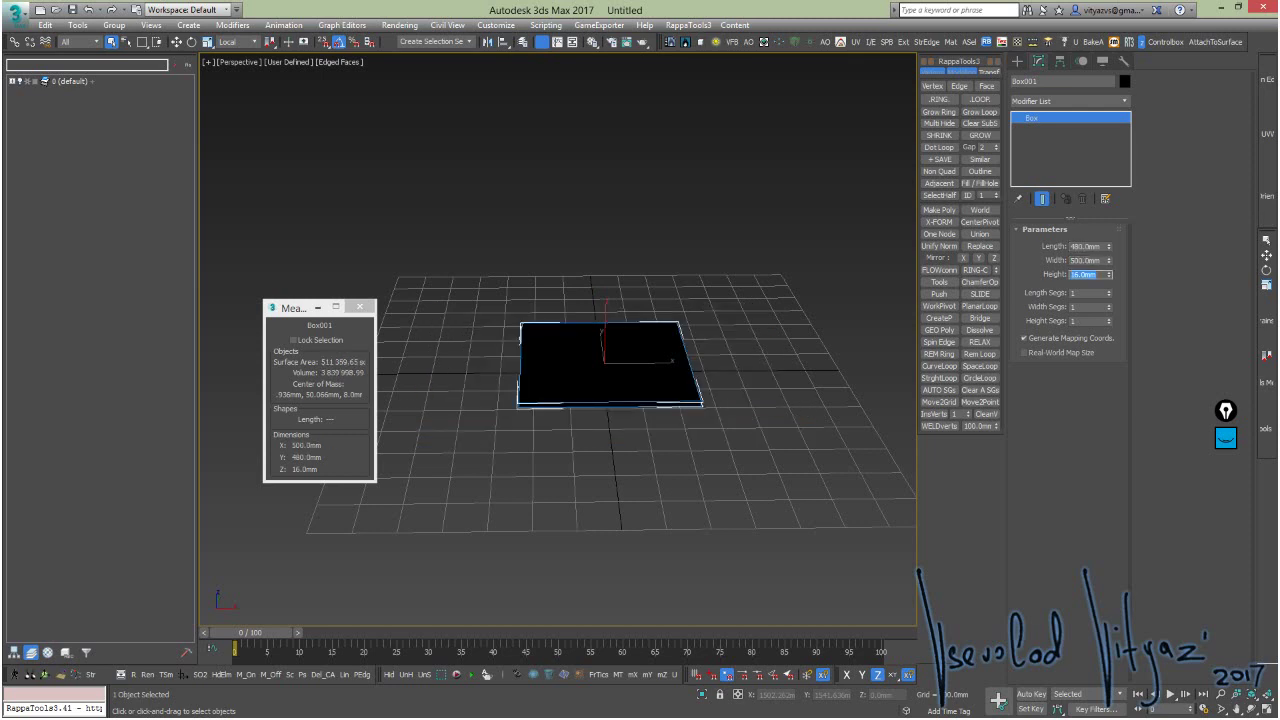
{"action": "mouse_move", "coordinate": [576, 327]}
{"action": "middle_mouse_down", "text": "alt"}
{"action": "mouse_move", "coordinate": [586, 274]}
{"action": "mouse_move", "coordinate": [600, 320]}
{"action": "mouse_move", "coordinate": [600, 290]}
{"action": "middle_mouse_up", "text": "alt"}
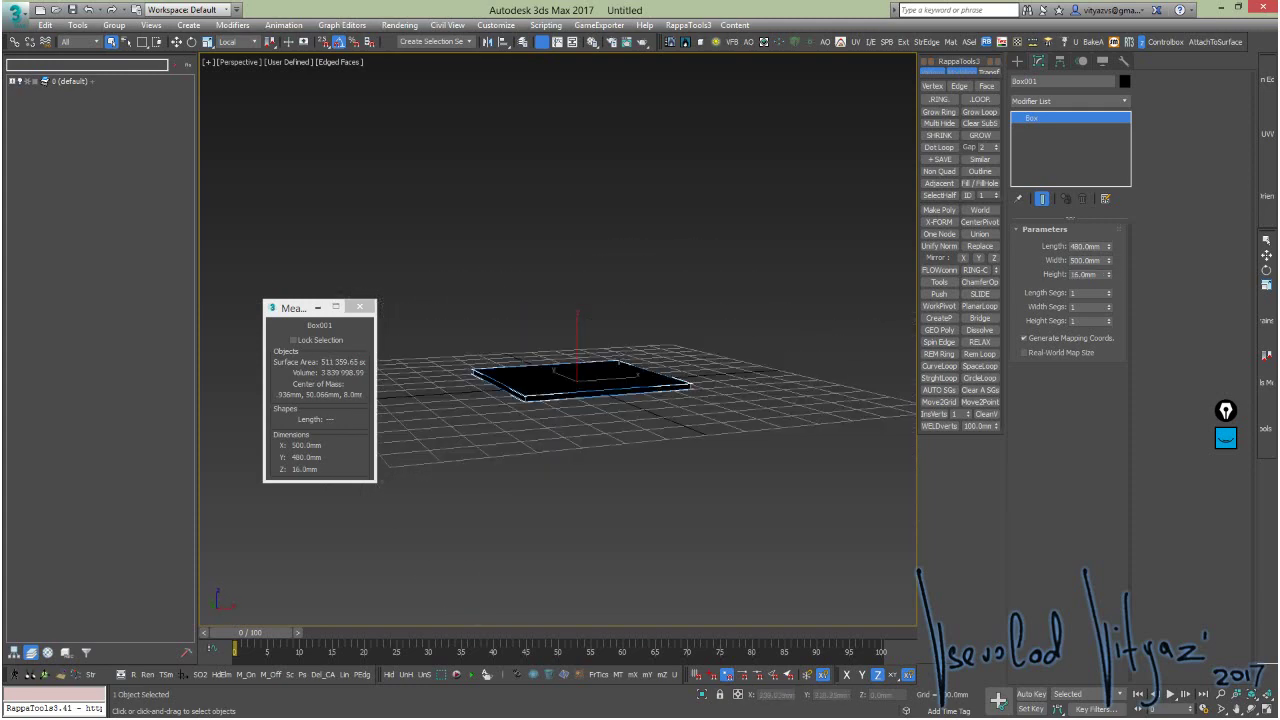
- Raise the panel 100 mm along Z
{"action": "key", "text": "w"}
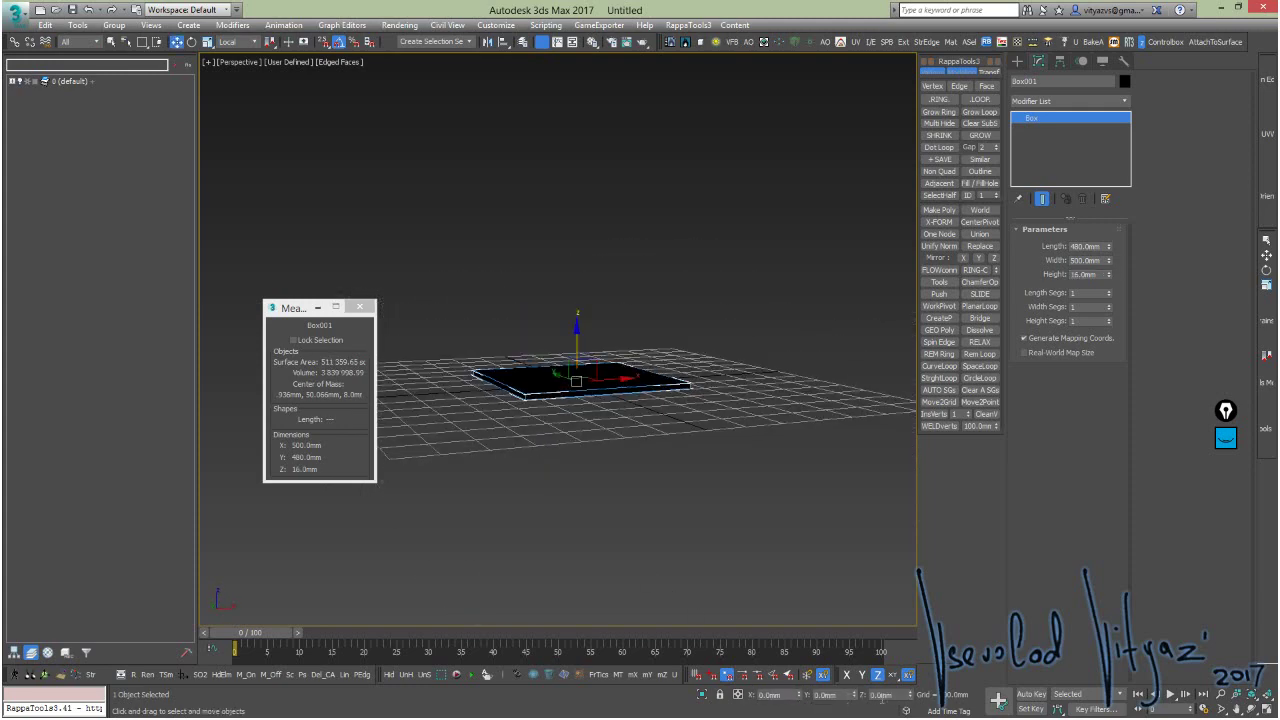
{"action": "left_click", "coordinate": [881, 694]}
{"action": "type", "text": "100"}
{"action": "key", "text": "Return"}
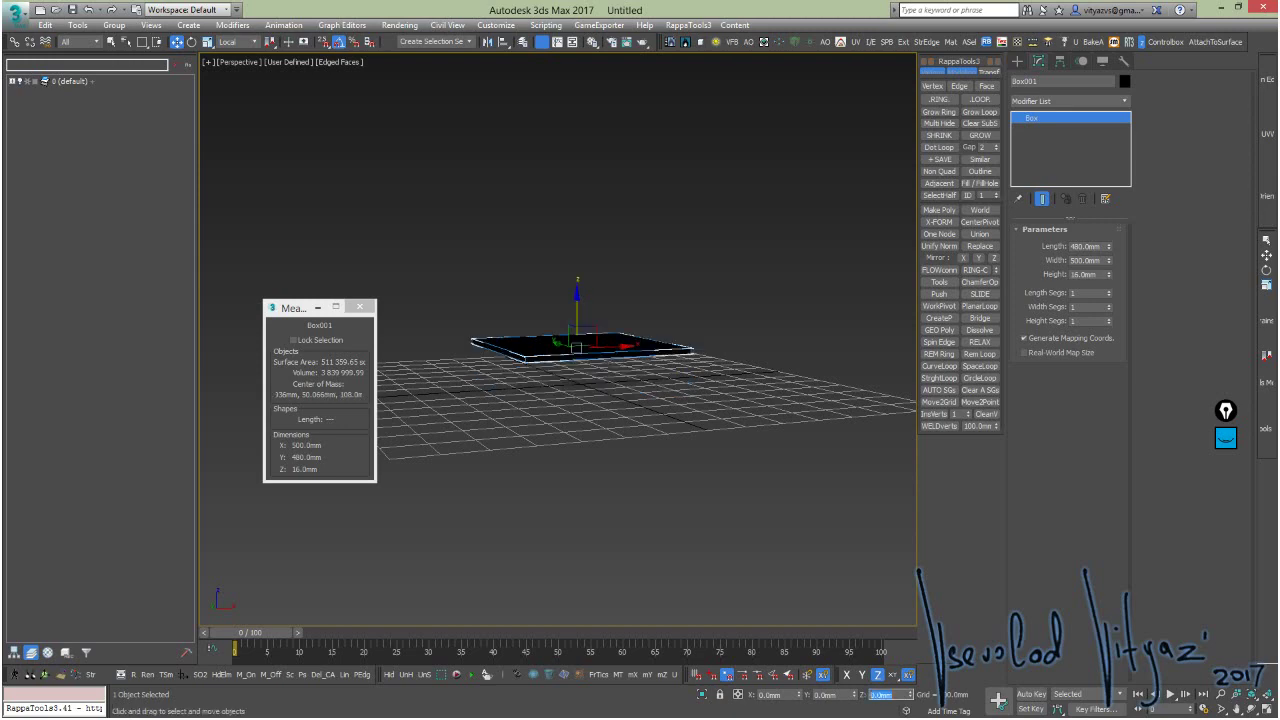
{"action": "middle_click_drag", "start_coordinate": [523, 466], "coordinate": [623, 350], "text": "alt"}
- Clone the panel rotated −90° upright as Box002 and snap it onto the base panel
{"action": "key", "text": "e"}
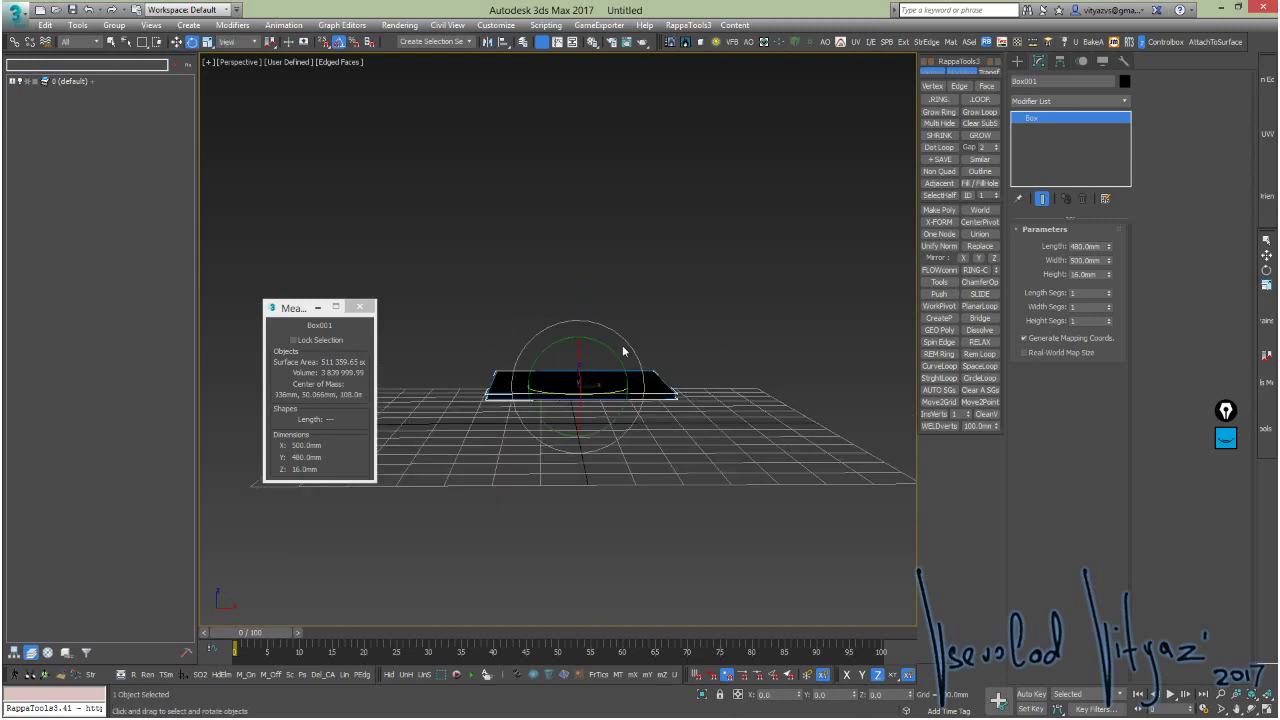
{"action": "left_click_drag", "start_coordinate": [623, 350], "coordinate": [583, 297], "text": "shift"}
{"action": "left_click", "coordinate": [643, 420]}
{"action": "key", "text": "w"}
{"action": "middle_click_drag", "start_coordinate": [643, 420], "coordinate": [527, 357], "text": "alt"}
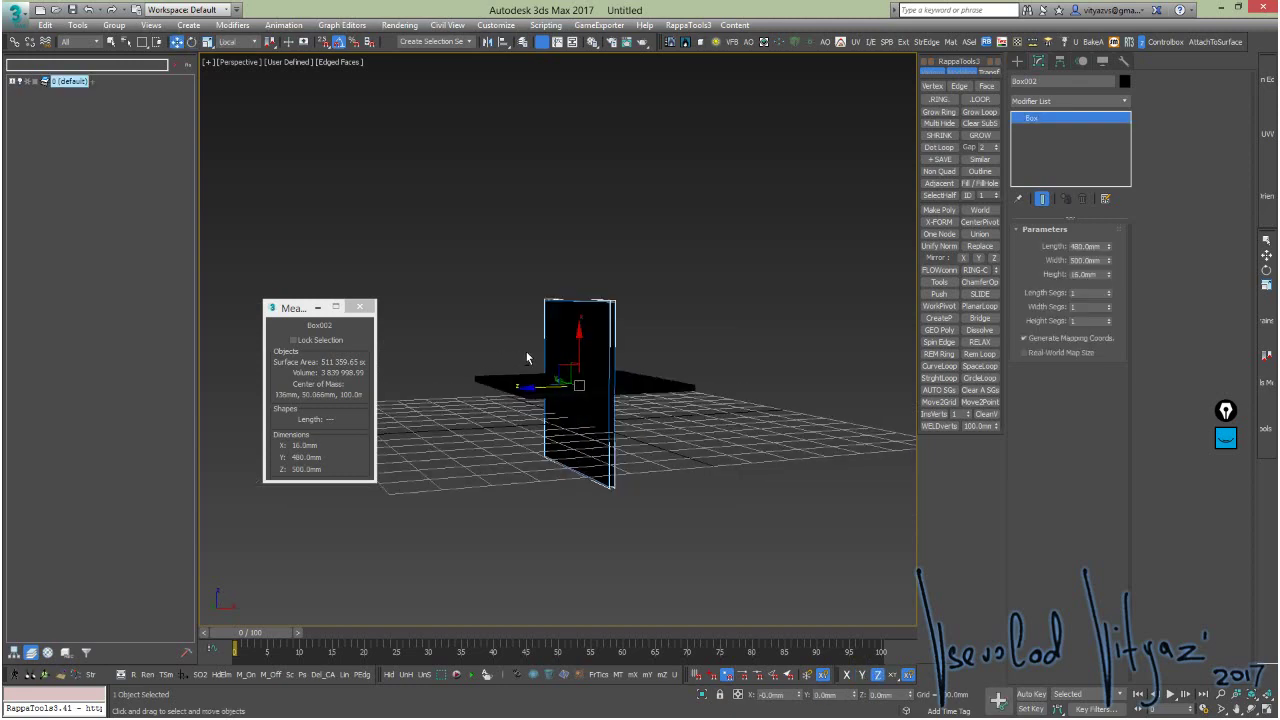
{"action": "scroll", "coordinate": [527, 357], "scroll_direction": "up", "scroll_amount": 3}
{"action": "scroll", "coordinate": [634, 406], "scroll_direction": "down", "scroll_amount": 2}
{"action": "left_click_drag", "start_coordinate": [646, 406], "coordinate": [628, 200]}
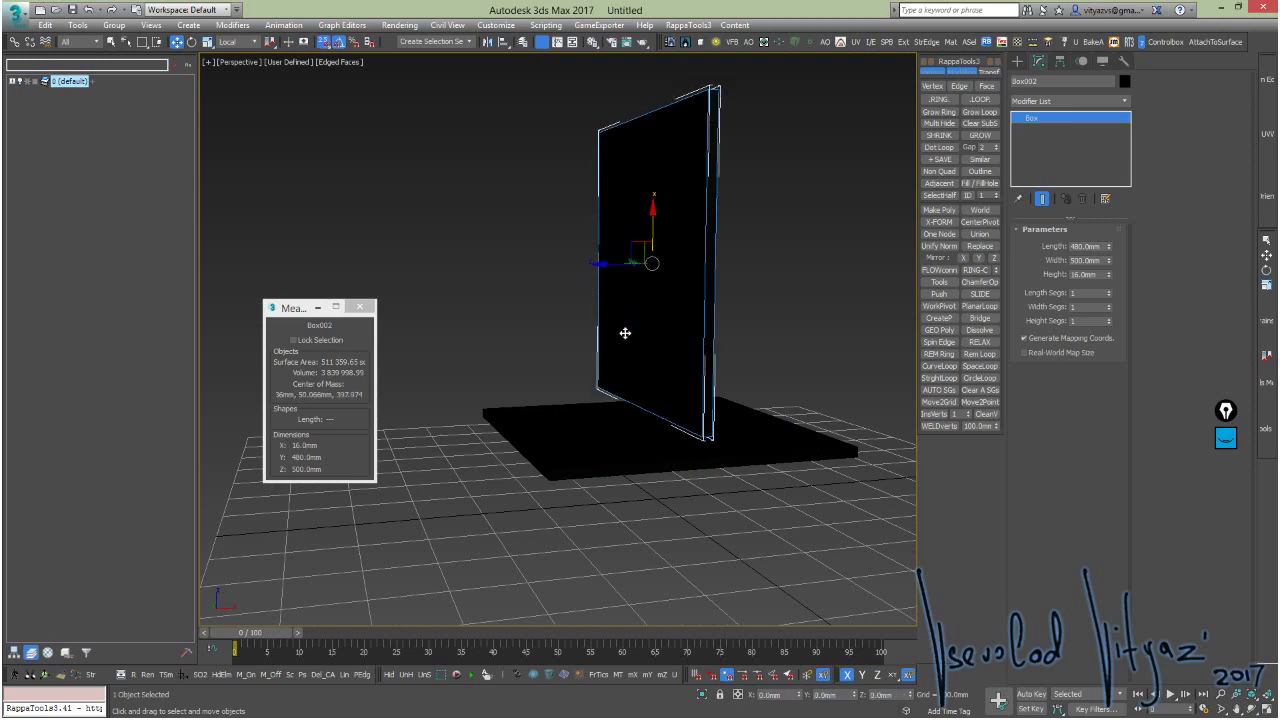
{"action": "key", "text": "space"}
{"action": "left_click_drag", "start_coordinate": [596, 388], "coordinate": [480, 410]}
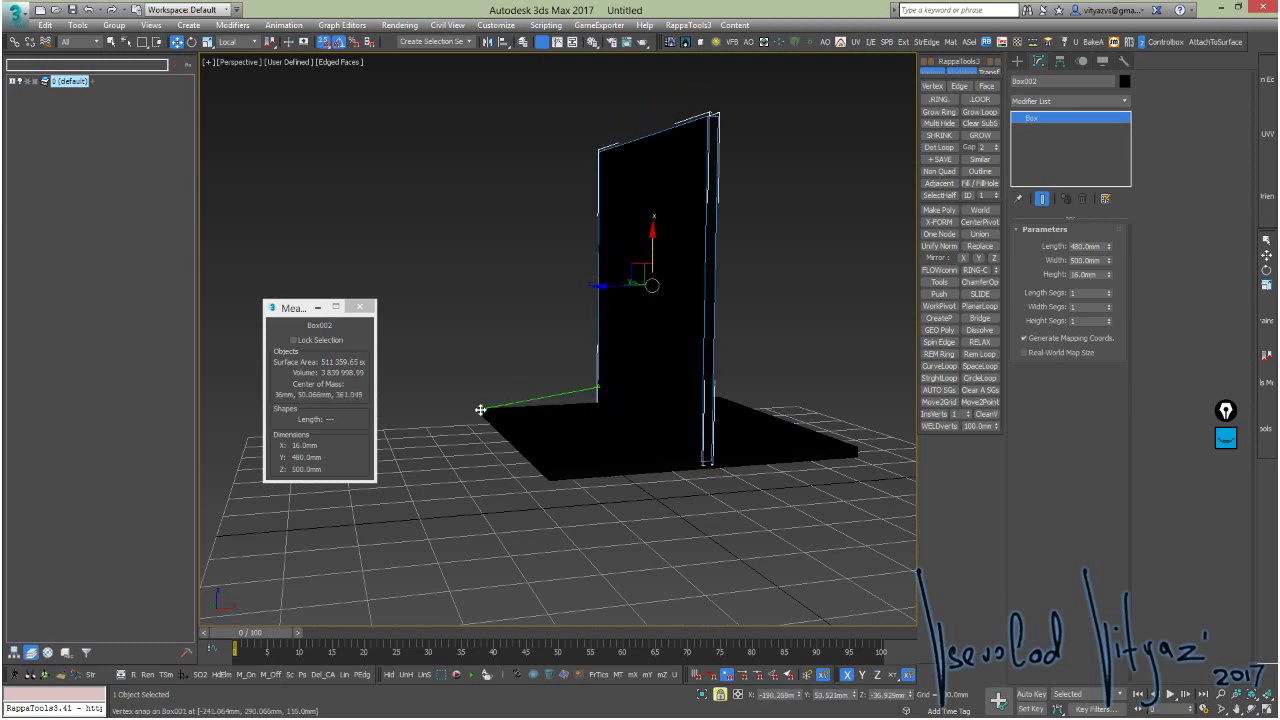
{"action": "middle_click_drag", "start_coordinate": [686, 374], "coordinate": [654, 434], "text": "alt"}
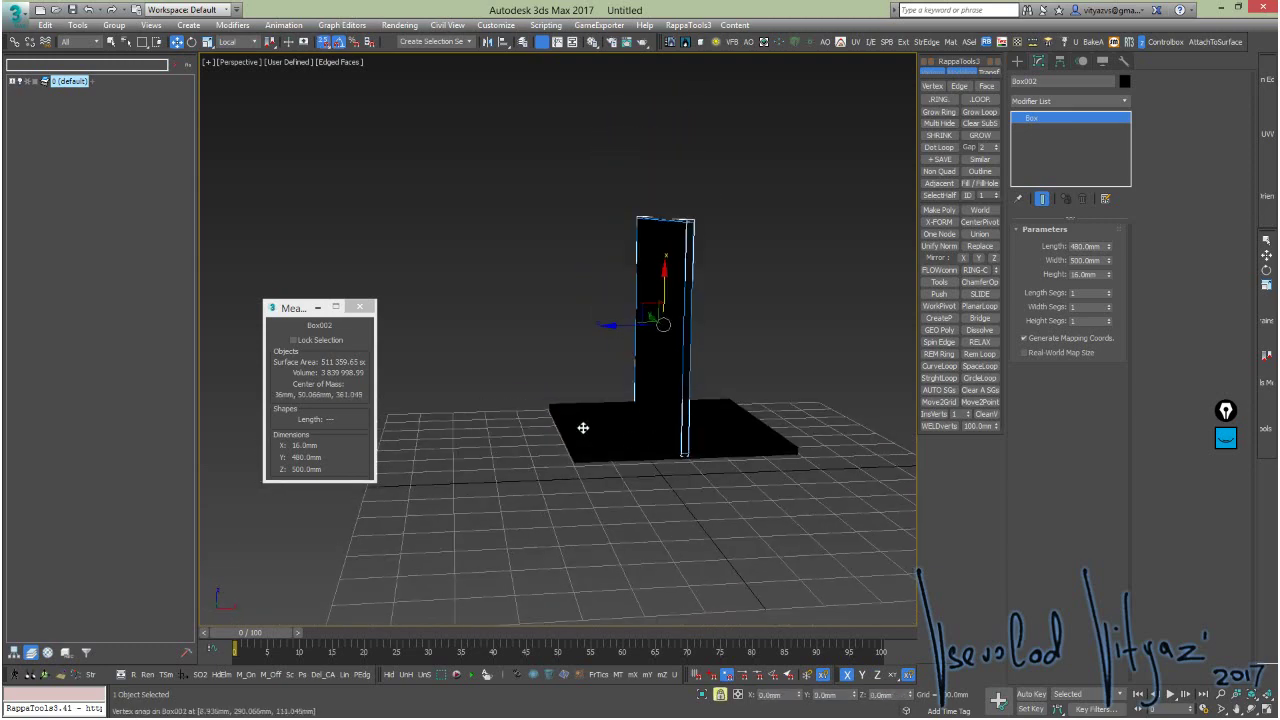
- Colour both panels dark olive, then select the upright panel
{"action": "left_click", "coordinate": [587, 421], "text": "ctrl"}
{"action": "left_click", "coordinate": [1124, 81]}
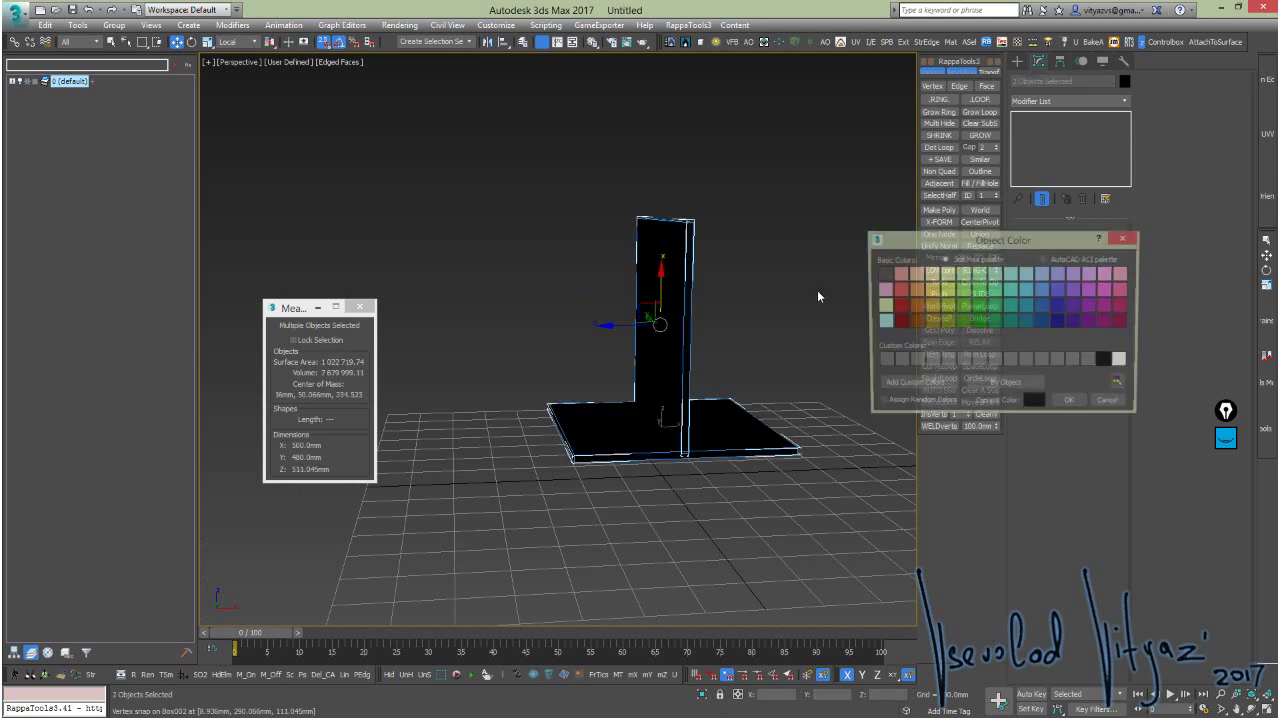
{"action": "left_click", "coordinate": [932, 321]}
{"action": "left_click", "coordinate": [1066, 404]}
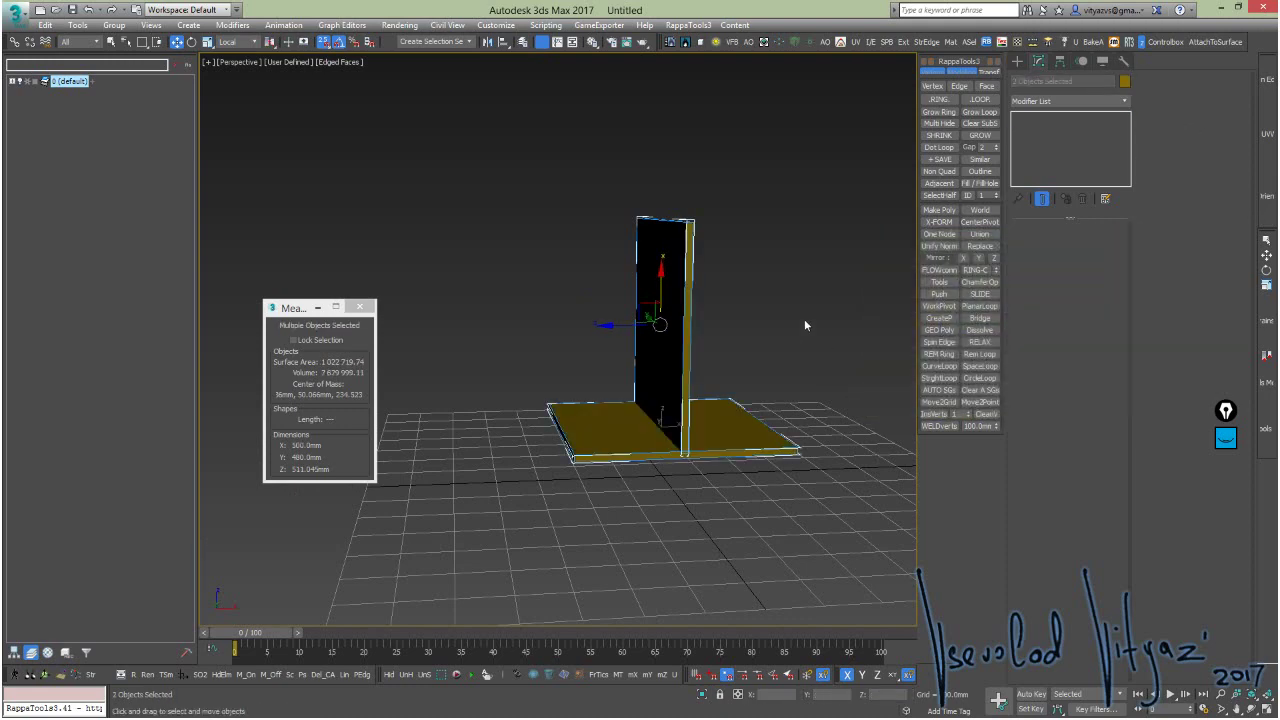
{"action": "left_click", "coordinate": [800, 321]}
{"action": "middle_click_drag", "start_coordinate": [654, 354], "coordinate": [652, 403], "text": "alt"}
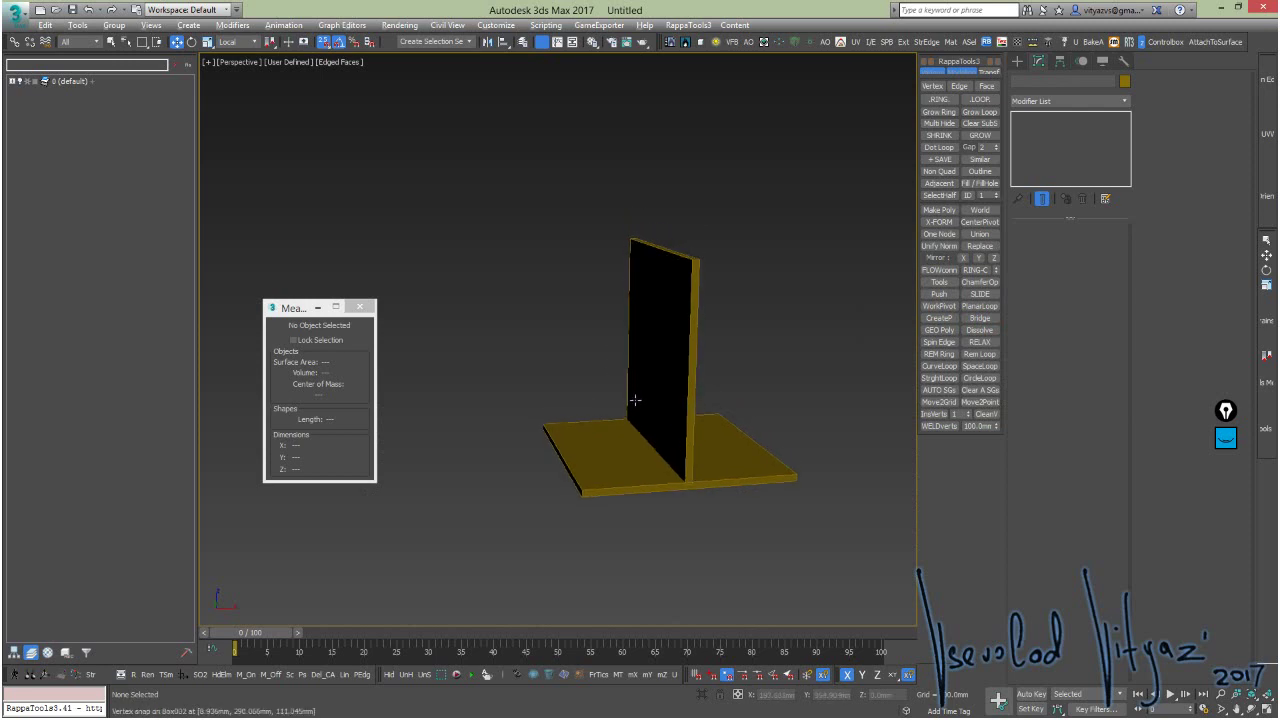
{"action": "left_click", "coordinate": [652, 403]}
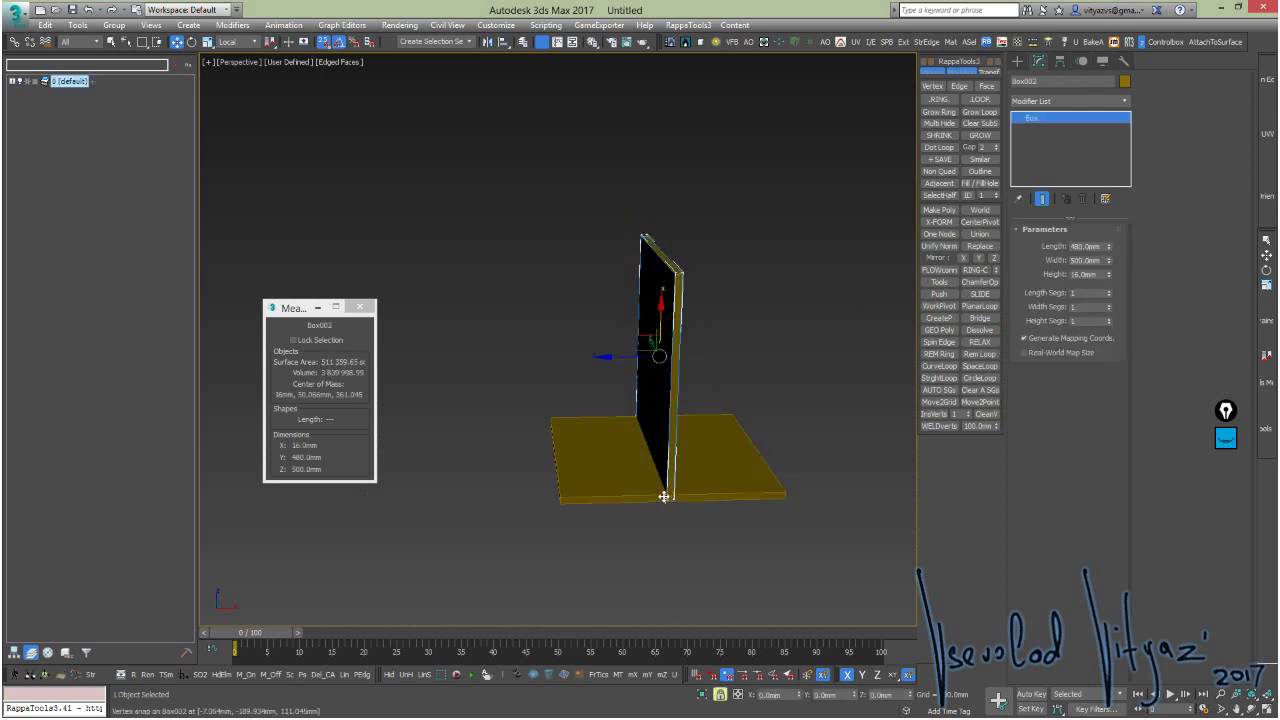
- Move the upright panel roughly onto the left end of the base board
{"action": "left_click_drag", "start_coordinate": [672, 498], "coordinate": [571, 494]}
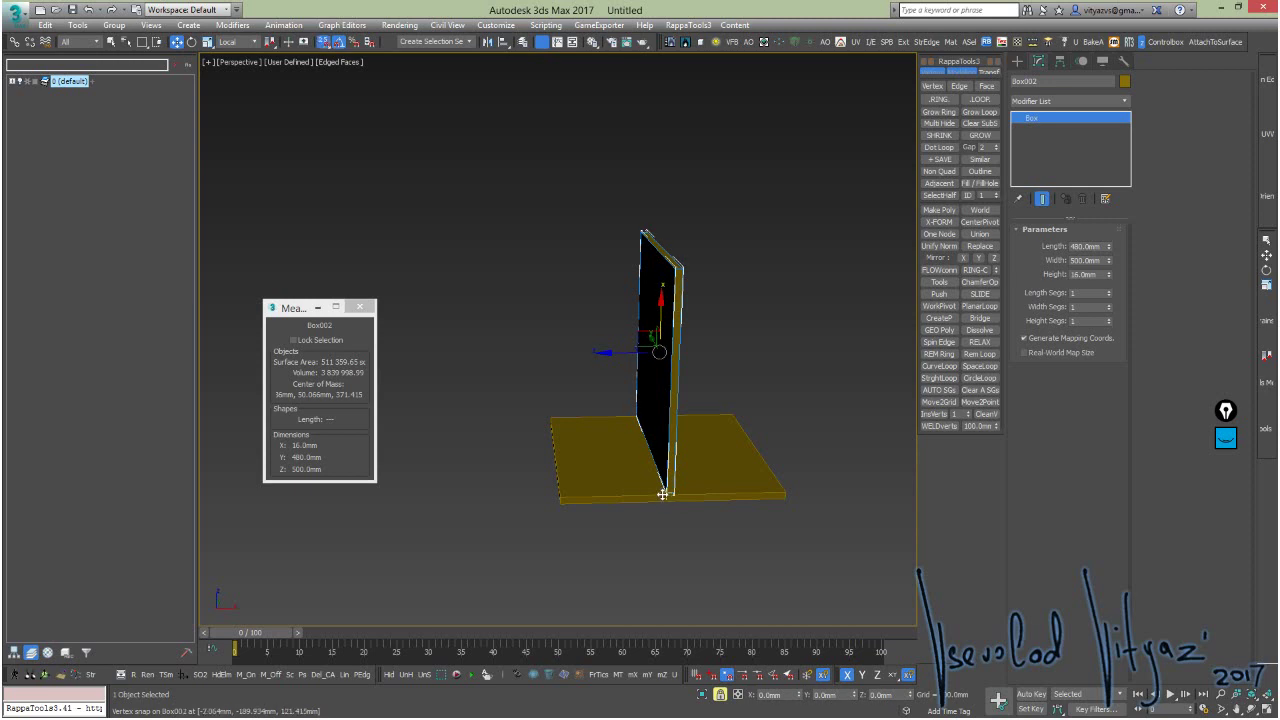
{"action": "left_click_drag", "start_coordinate": [666, 497], "coordinate": [551, 494]}
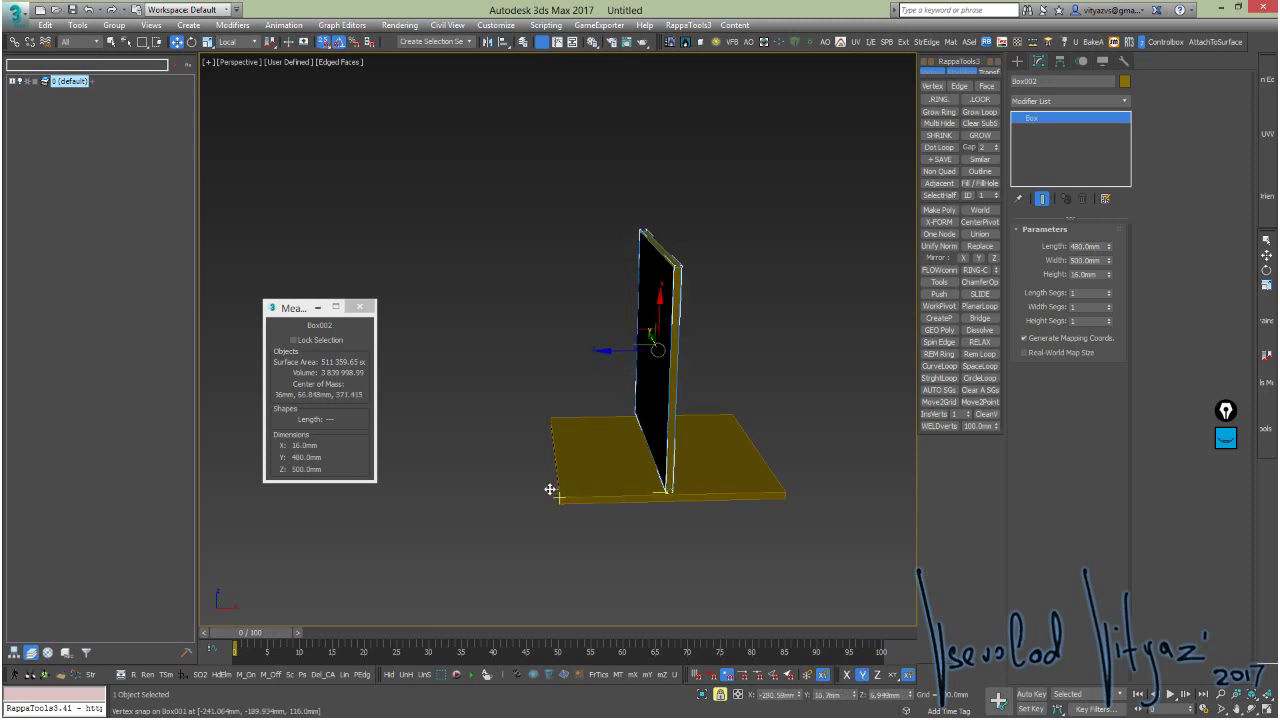
{"action": "left_click_drag", "start_coordinate": [668, 497], "coordinate": [557, 490]}
{"action": "scroll", "coordinate": [594, 471], "scroll_direction": "up", "scroll_amount": 1}
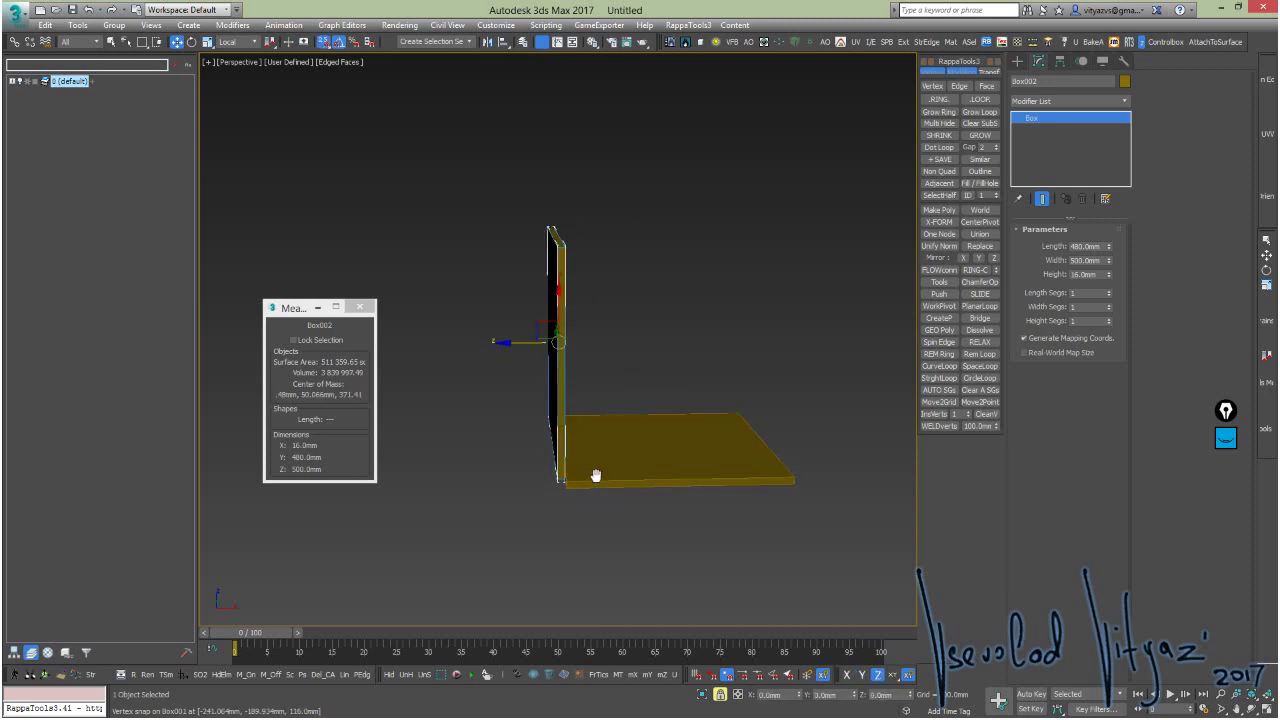
{"action": "scroll", "coordinate": [590, 472], "scroll_direction": "up", "scroll_amount": 2}
{"action": "left_click_drag", "start_coordinate": [561, 474], "coordinate": [591, 460]}
{"action": "scroll", "coordinate": [591, 458], "scroll_direction": "up", "scroll_amount": 2}
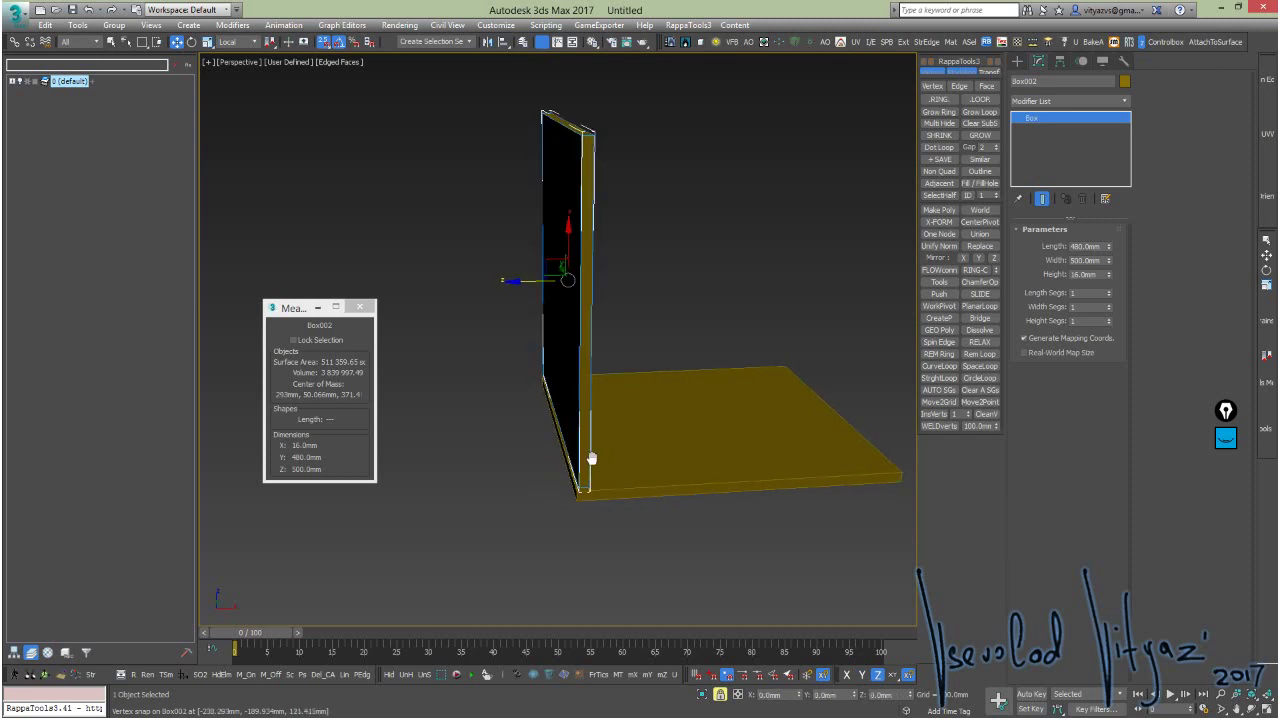
{"action": "scroll", "coordinate": [605, 490], "scroll_direction": "up", "scroll_amount": 3}
{"action": "left_click_drag", "start_coordinate": [605, 507], "coordinate": [601, 496]}
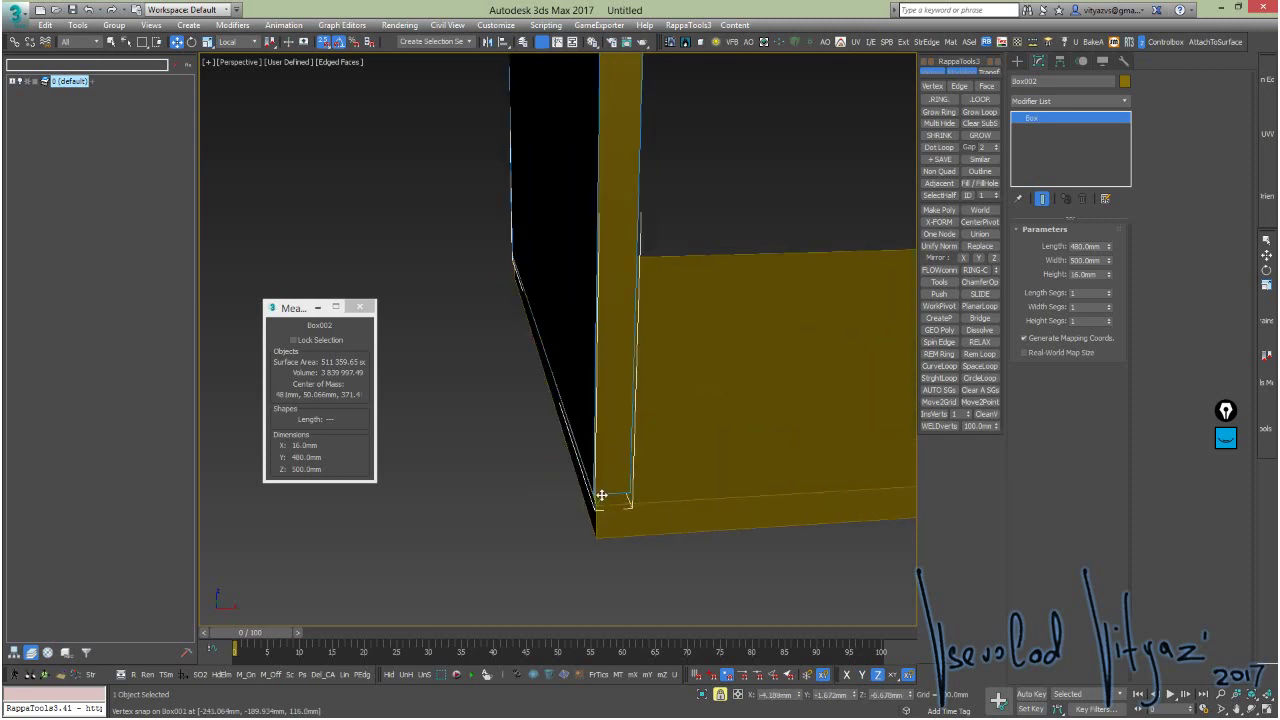
{"action": "mouse_move", "coordinate": [601, 496]}
{"action": "middle_mouse_down", "text": "alt"}
{"action": "mouse_move", "coordinate": [749, 440]}
{"action": "mouse_move", "coordinate": [769, 351]}
{"action": "middle_mouse_up", "text": "alt"}
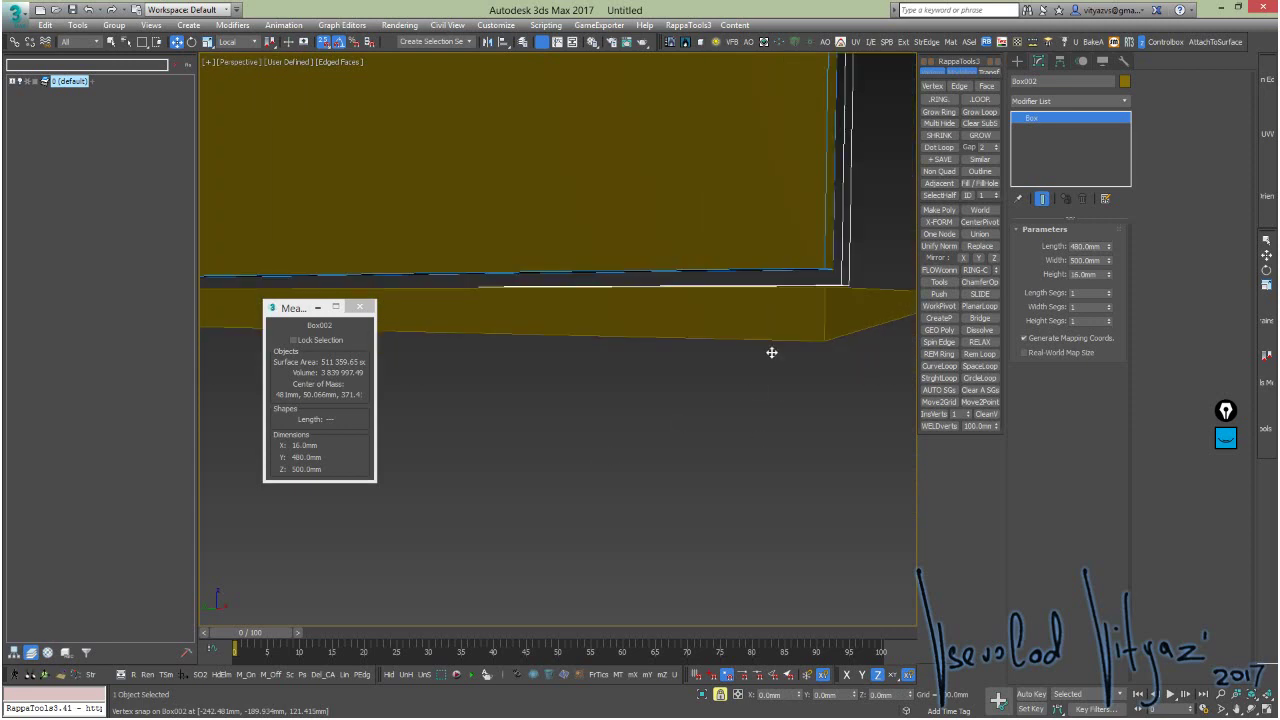
{"action": "left_click_drag", "start_coordinate": [849, 274], "coordinate": [825, 287]}
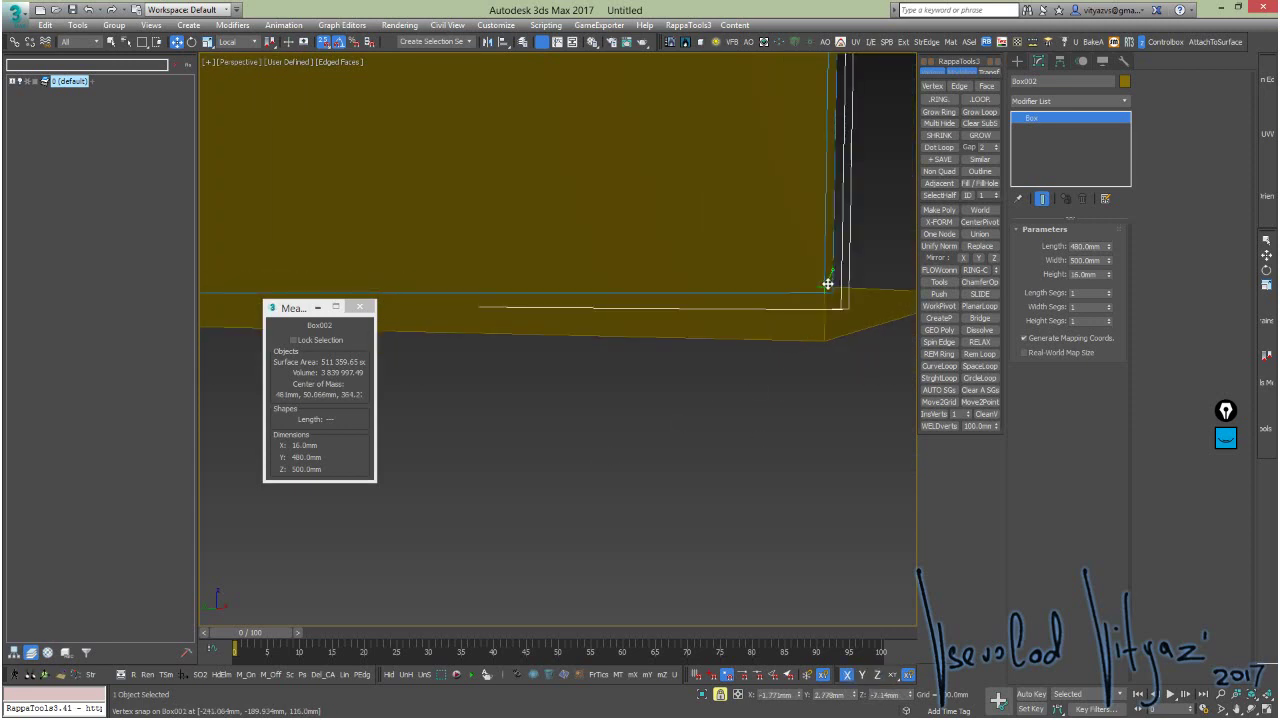
{"action": "left_click_drag", "start_coordinate": [825, 287], "coordinate": [822, 271]}
{"action": "mouse_move", "coordinate": [822, 271]}
{"action": "middle_mouse_down", "text": "alt"}
{"action": "mouse_move", "coordinate": [809, 306]}
{"action": "mouse_move", "coordinate": [691, 337]}
{"action": "mouse_move", "coordinate": [569, 320]}
{"action": "mouse_move", "coordinate": [623, 338]}
{"action": "middle_mouse_up", "text": "alt"}
- In the Front view, vertex-snap Box002's bottom corner onto Box001's corner, then return to shaded Perspective
{"action": "key", "text": "alt+w"}
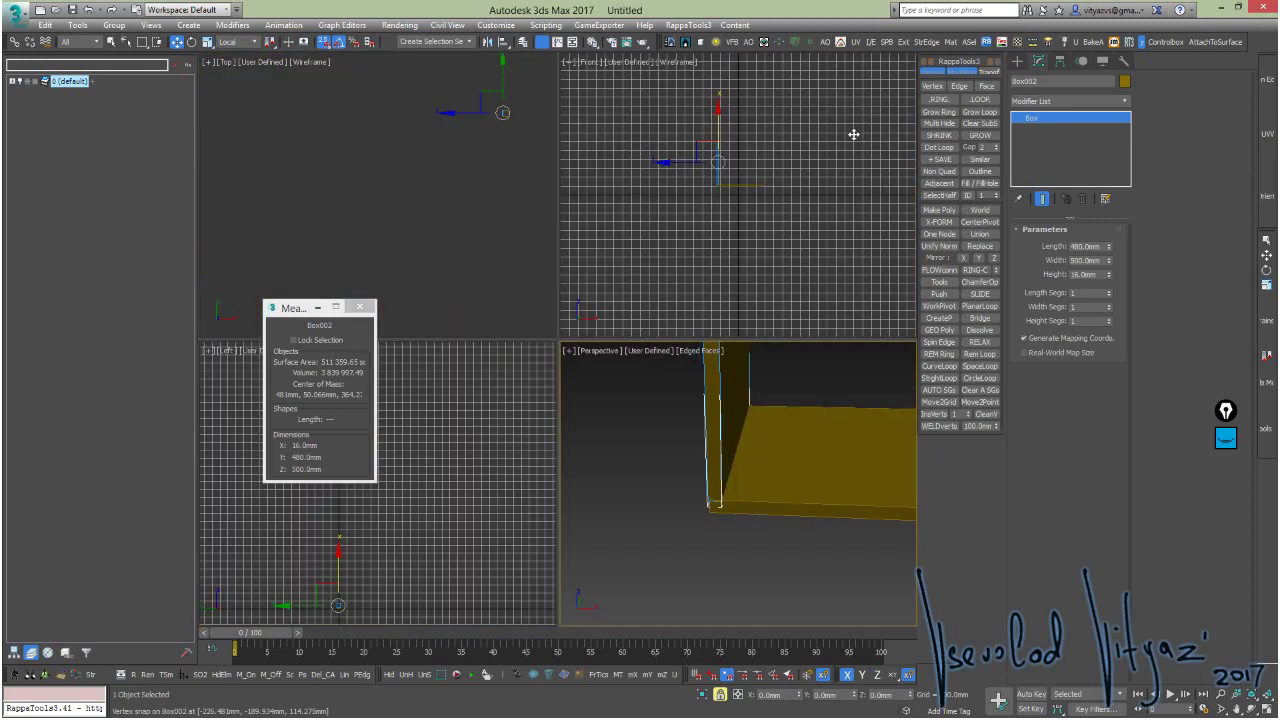
{"action": "key", "text": "alt+w"}
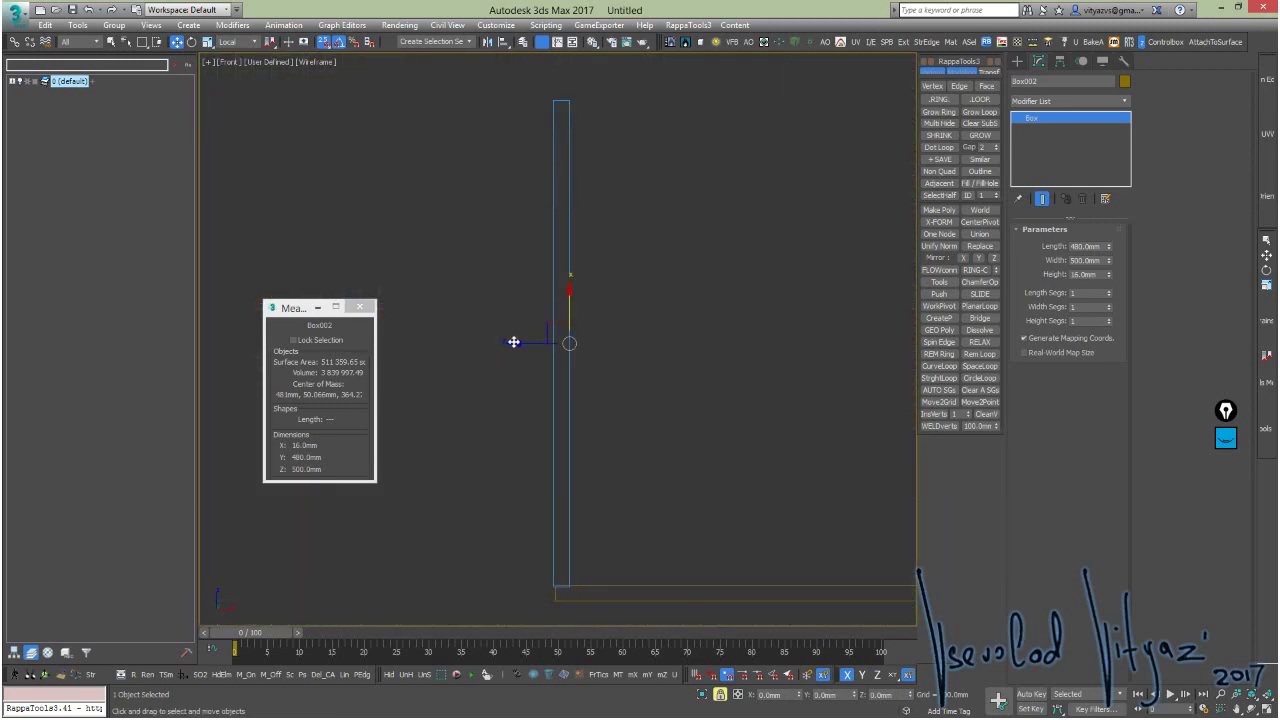
{"action": "scroll", "coordinate": [591, 400], "scroll_direction": "up", "scroll_amount": 3}
{"action": "scroll", "coordinate": [571, 508], "scroll_direction": "up", "scroll_amount": 2}
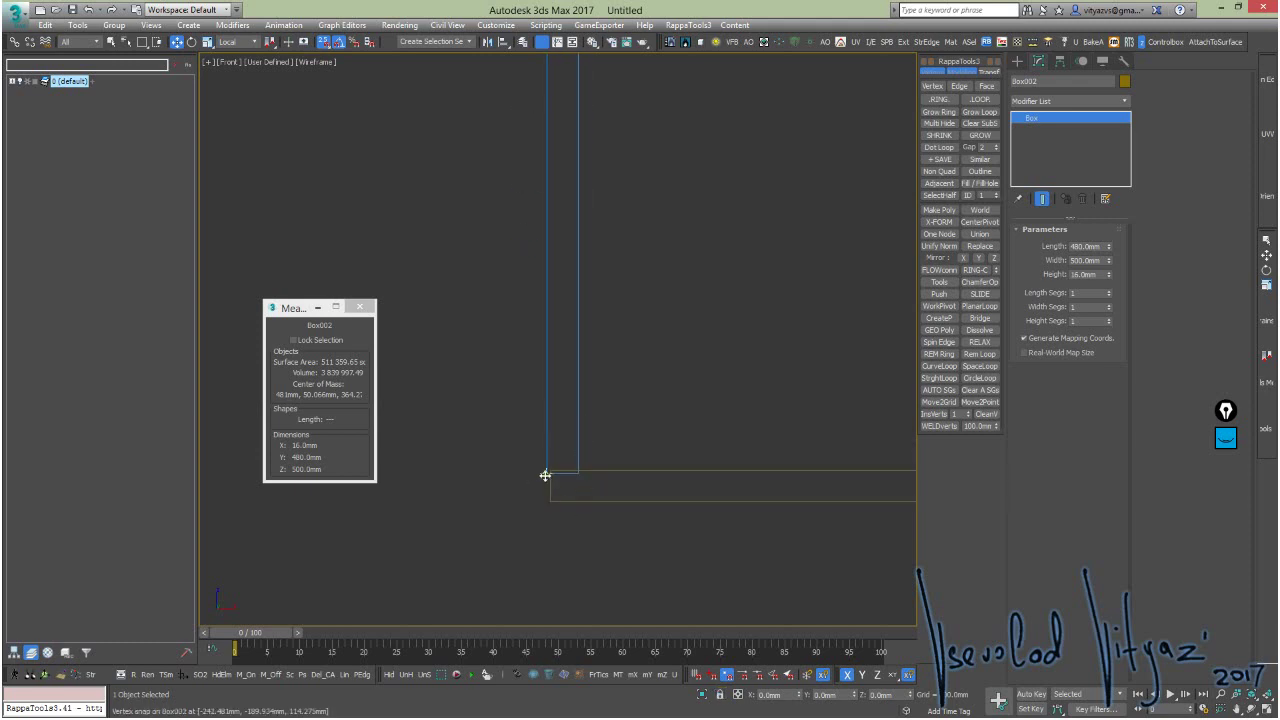
{"action": "scroll", "coordinate": [549, 466], "scroll_direction": "up", "scroll_amount": 2}
{"action": "scroll", "coordinate": [569, 449], "scroll_direction": "up", "scroll_amount": 2}
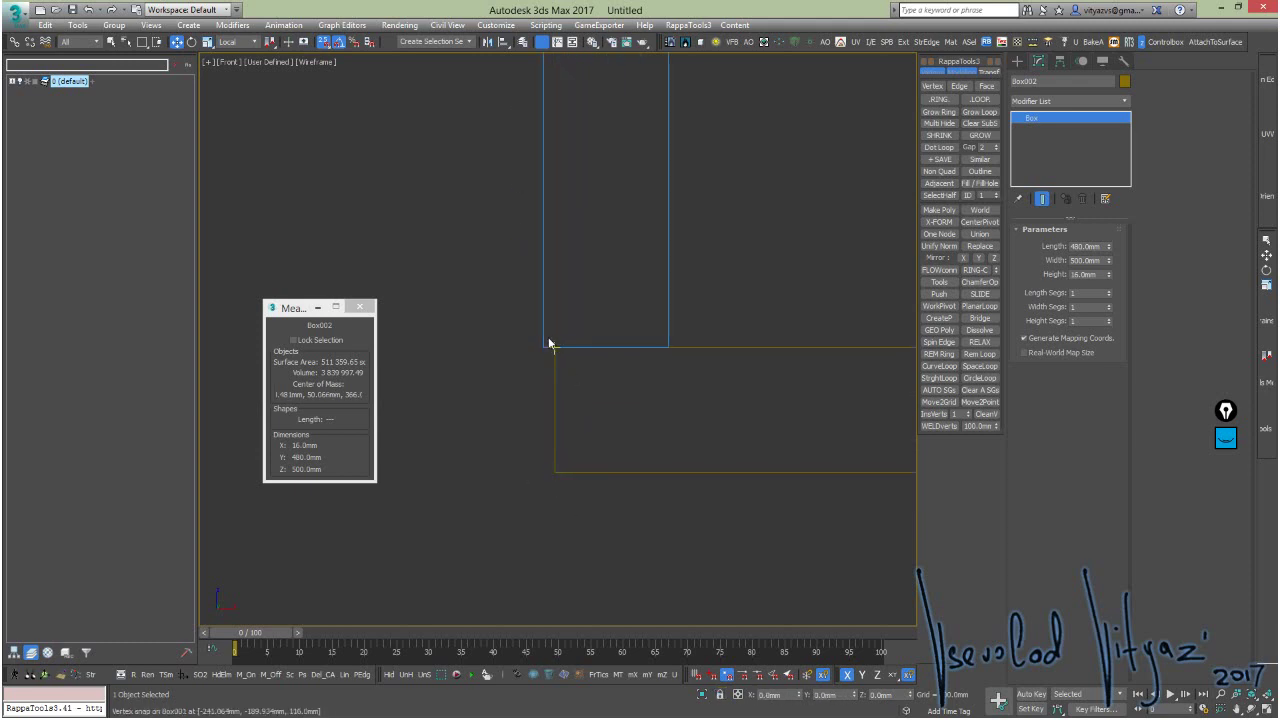
{"action": "left_click_drag", "start_coordinate": [545, 350], "coordinate": [555, 349]}
{"action": "key", "text": "w"}
{"action": "left_click", "coordinate": [543, 350]}
{"action": "left_click", "coordinate": [543, 347]}
{"action": "left_click_drag", "start_coordinate": [543, 347], "coordinate": [563, 348]}
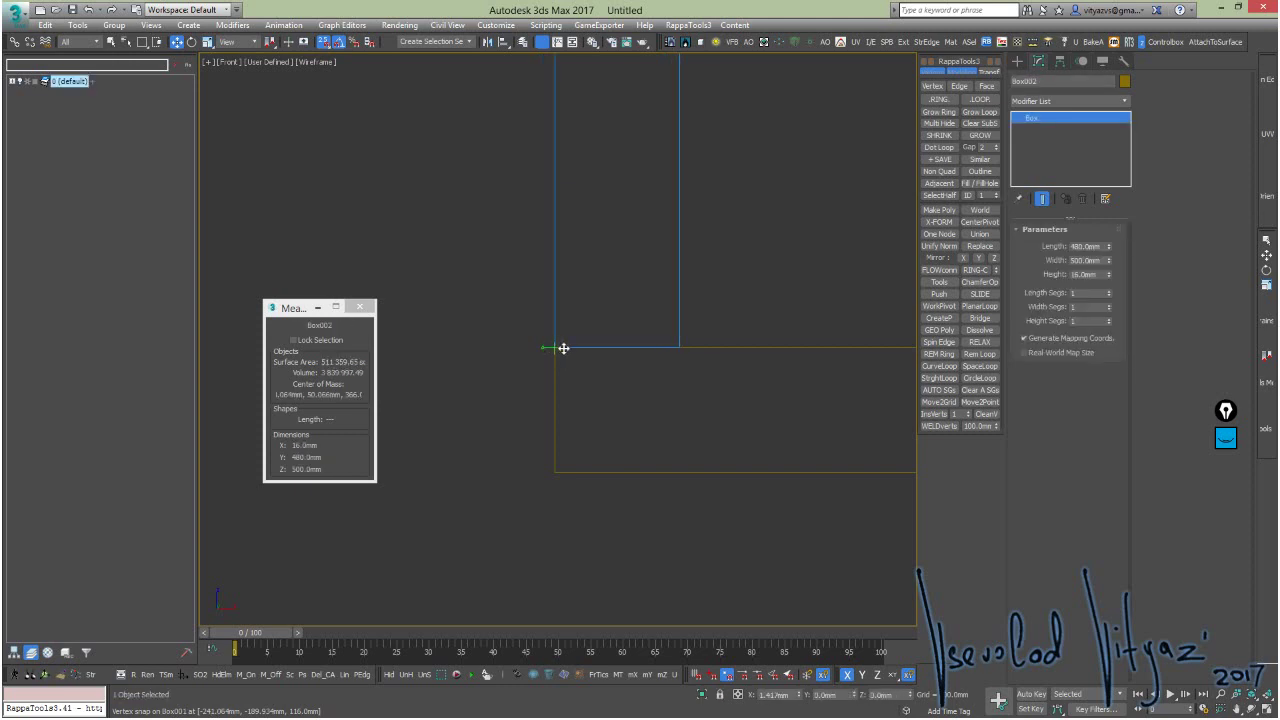
{"action": "scroll", "coordinate": [595, 336], "scroll_direction": "down", "scroll_amount": 3}
{"action": "scroll", "coordinate": [687, 225], "scroll_direction": "down", "scroll_amount": 5}
{"action": "key", "text": "p"}
{"action": "key", "text": "F3"}
{"action": "scroll", "coordinate": [860, 304], "scroll_direction": "down", "scroll_amount": 3}
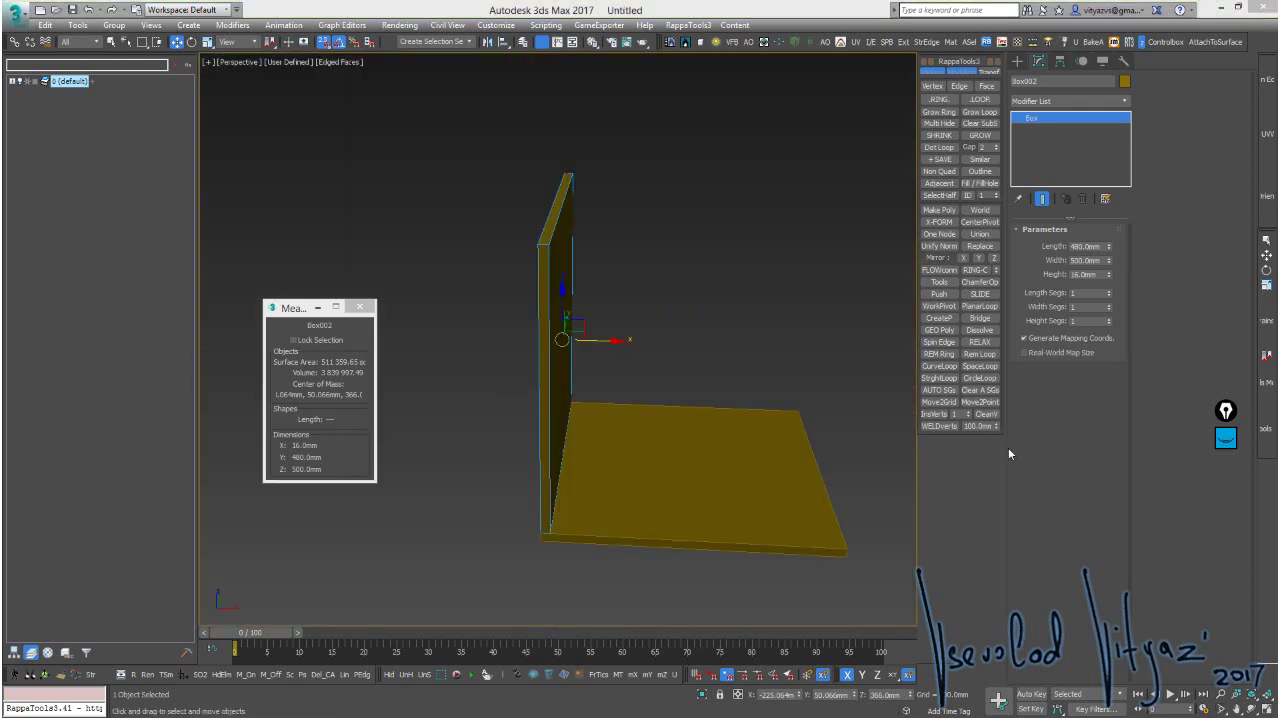
- Set the side panel's Width to 704 mm
{"action": "mouse_move", "coordinate": [880, 430]}
{"action": "middle_mouse_down", "text": "alt"}
{"action": "mouse_move", "coordinate": [699, 362]}
{"action": "mouse_move", "coordinate": [785, 314]}
{"action": "middle_mouse_up", "text": "alt"}
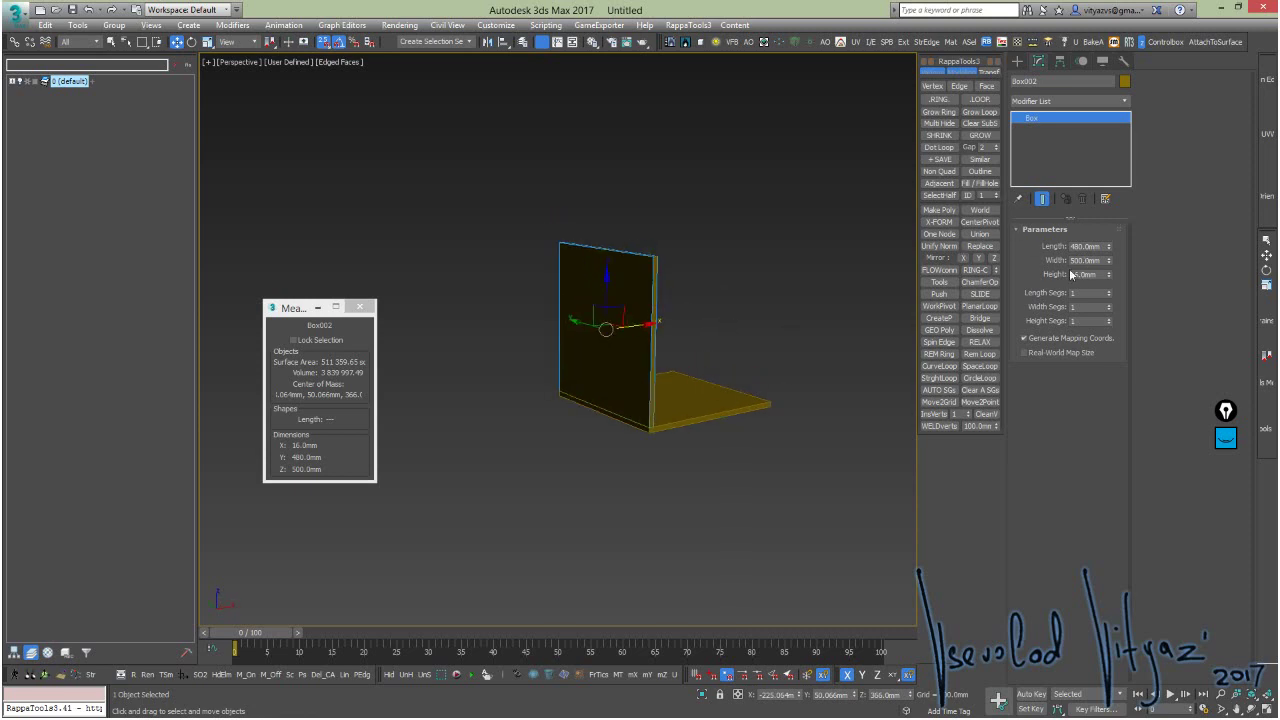
{"action": "middle_click_drag", "start_coordinate": [650, 240], "coordinate": [714, 240], "text": "alt"}
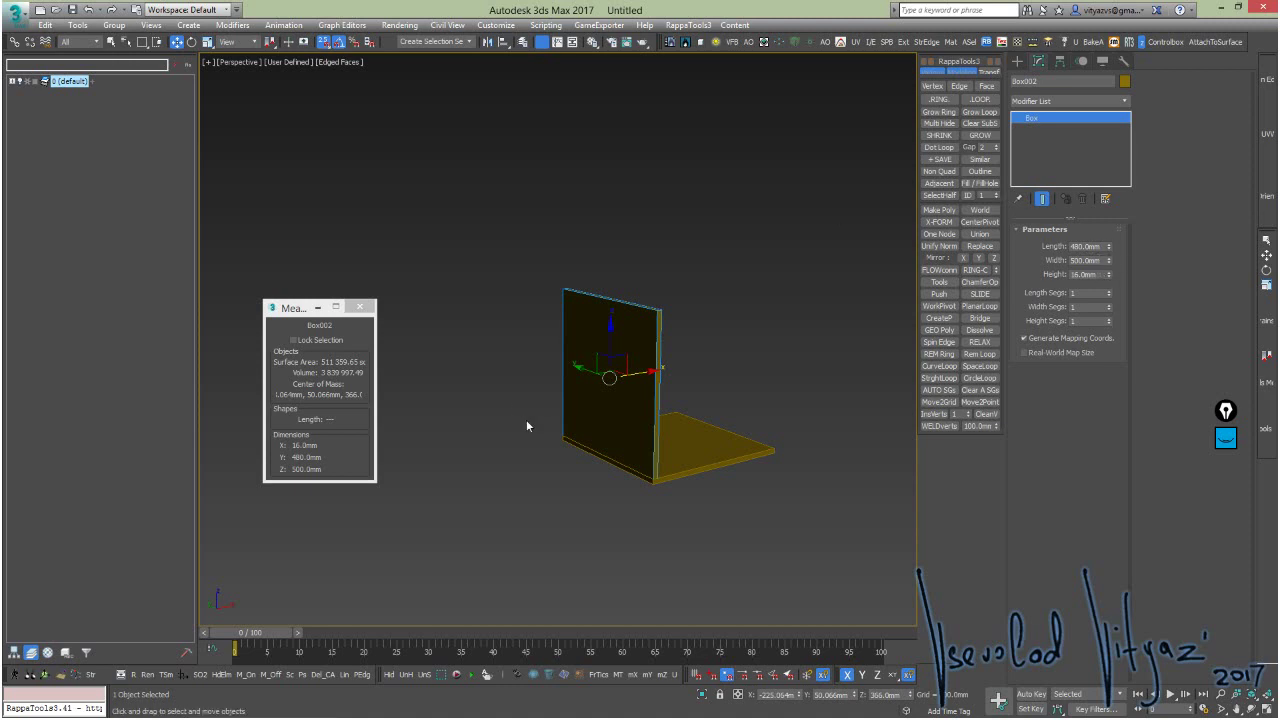
{"action": "double_click", "coordinate": [1085, 260]}
{"action": "type", "text": "704"}
{"action": "key", "text": "Return"}
- In the Front view, snap the side panel's bottom to the board's edge
{"action": "middle_click_drag", "start_coordinate": [641, 418], "coordinate": [694, 331]}
{"action": "key", "text": "alt+w"}
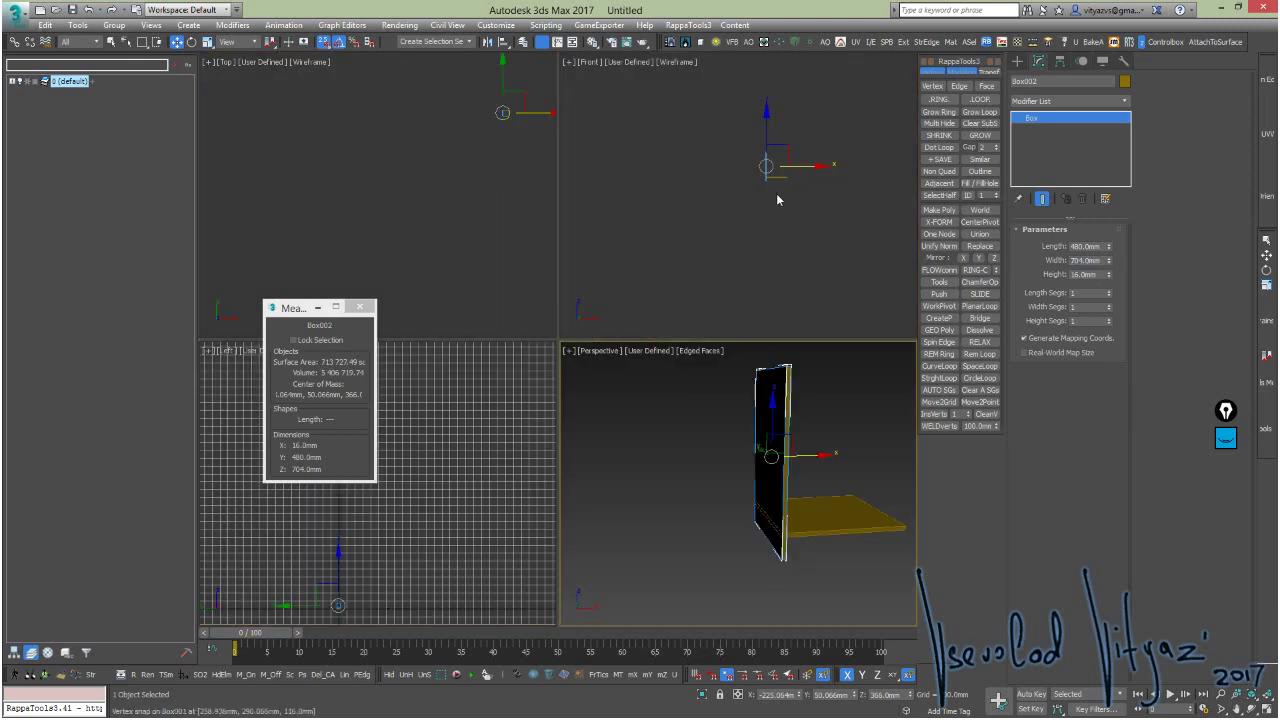
{"action": "right_click", "coordinate": [666, 249]}
{"action": "key", "text": "alt+w"}
{"action": "middle_click_drag", "start_coordinate": [559, 391], "coordinate": [587, 296]}
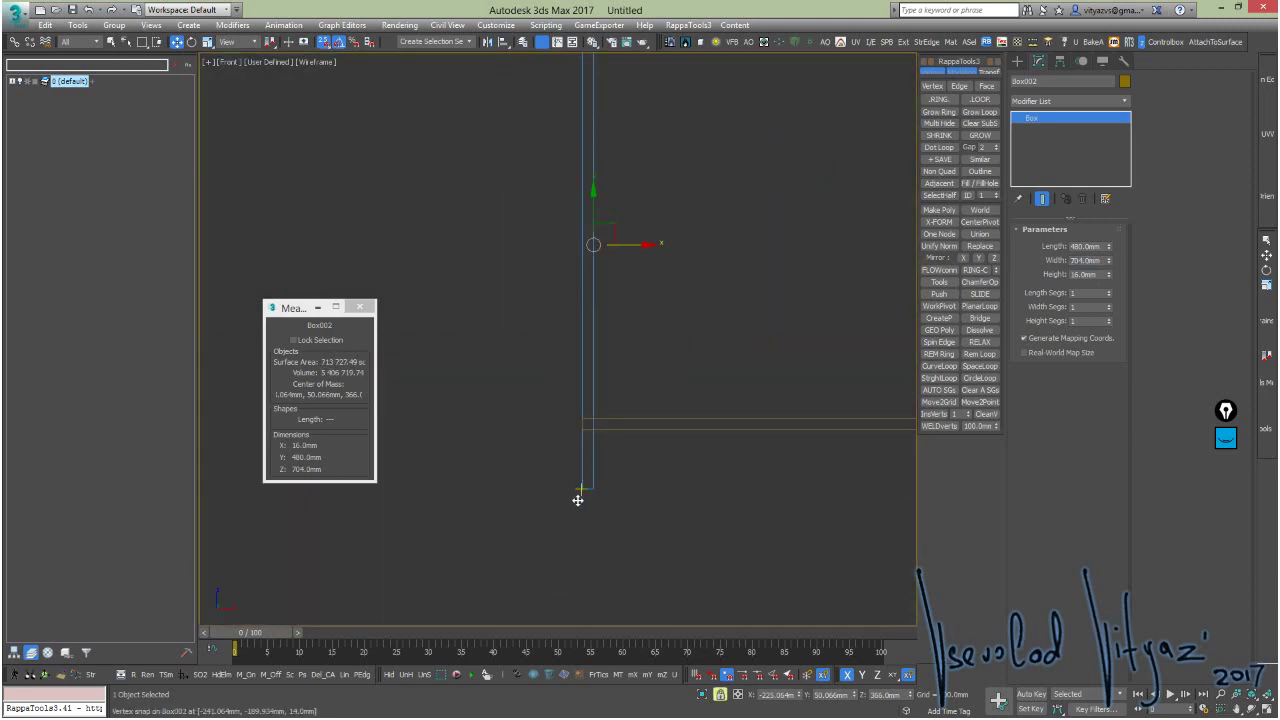
{"action": "left_click_drag", "start_coordinate": [581, 493], "coordinate": [580, 423]}
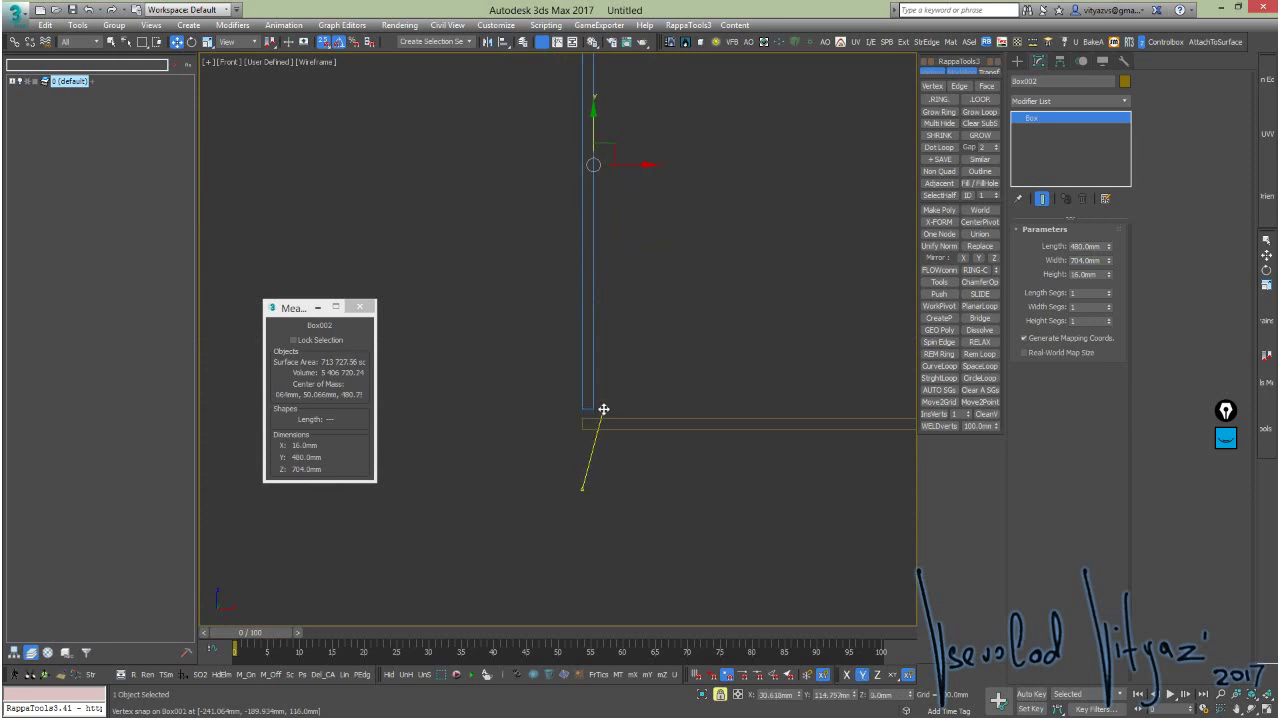
{"action": "scroll", "coordinate": [635, 386], "scroll_direction": "down", "scroll_amount": 2}
- Shift-drag the side panel to the board's far corner to clone it
{"action": "key", "text": "alt+w"}
{"action": "key", "text": "alt+w"}
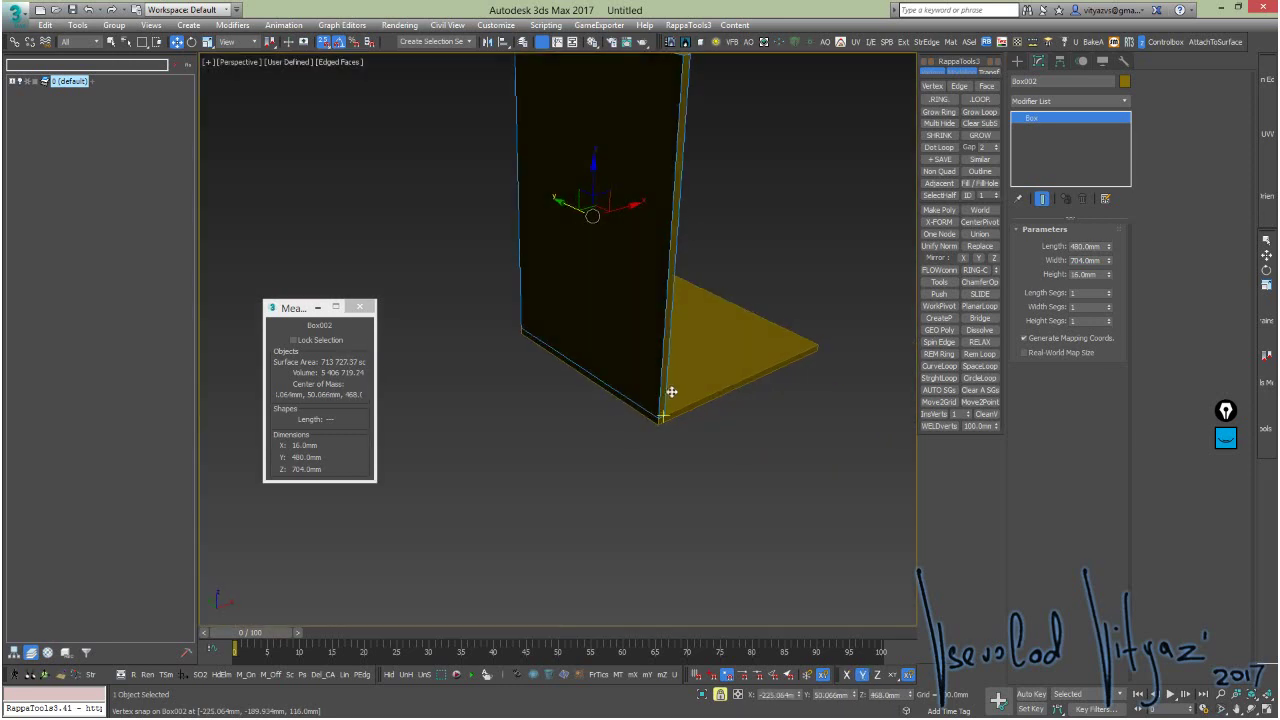
{"action": "scroll", "coordinate": [674, 389], "scroll_direction": "down", "scroll_amount": 3}
{"action": "left_click_drag", "start_coordinate": [624, 354], "coordinate": [745, 494], "text": "shift"}
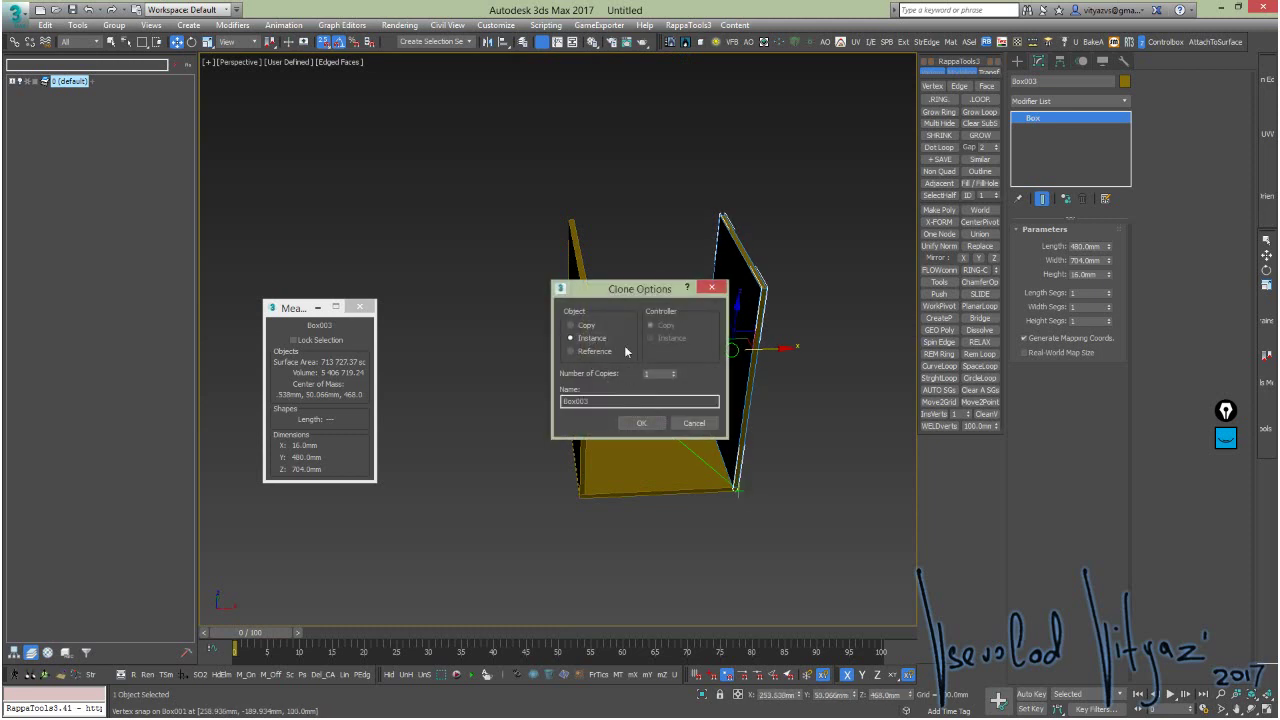
- Create instance Box003 and snap it down to the bottom board's height
{"action": "left_click", "coordinate": [642, 423]}
{"action": "key", "text": "alt+w"}
{"action": "key", "text": "alt+w"}
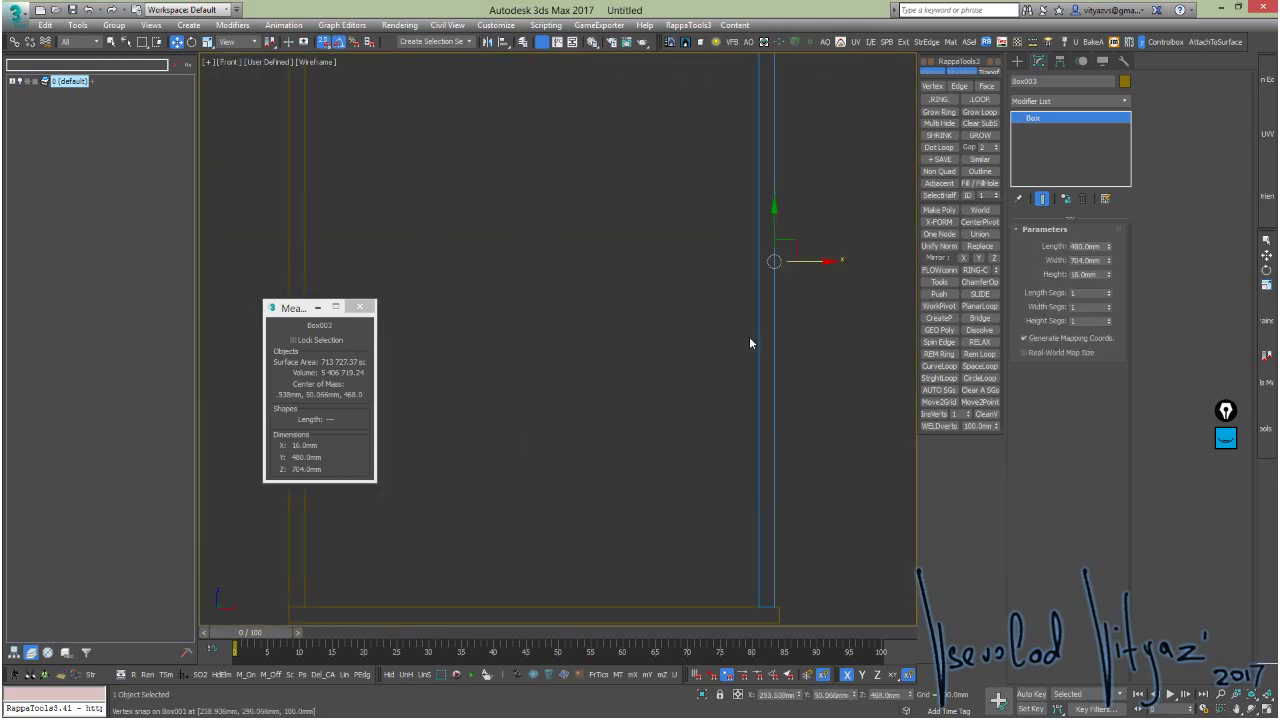
{"action": "scroll", "coordinate": [628, 318], "scroll_direction": "up", "scroll_amount": 2}
{"action": "left_click_drag", "start_coordinate": [655, 472], "coordinate": [631, 400]}
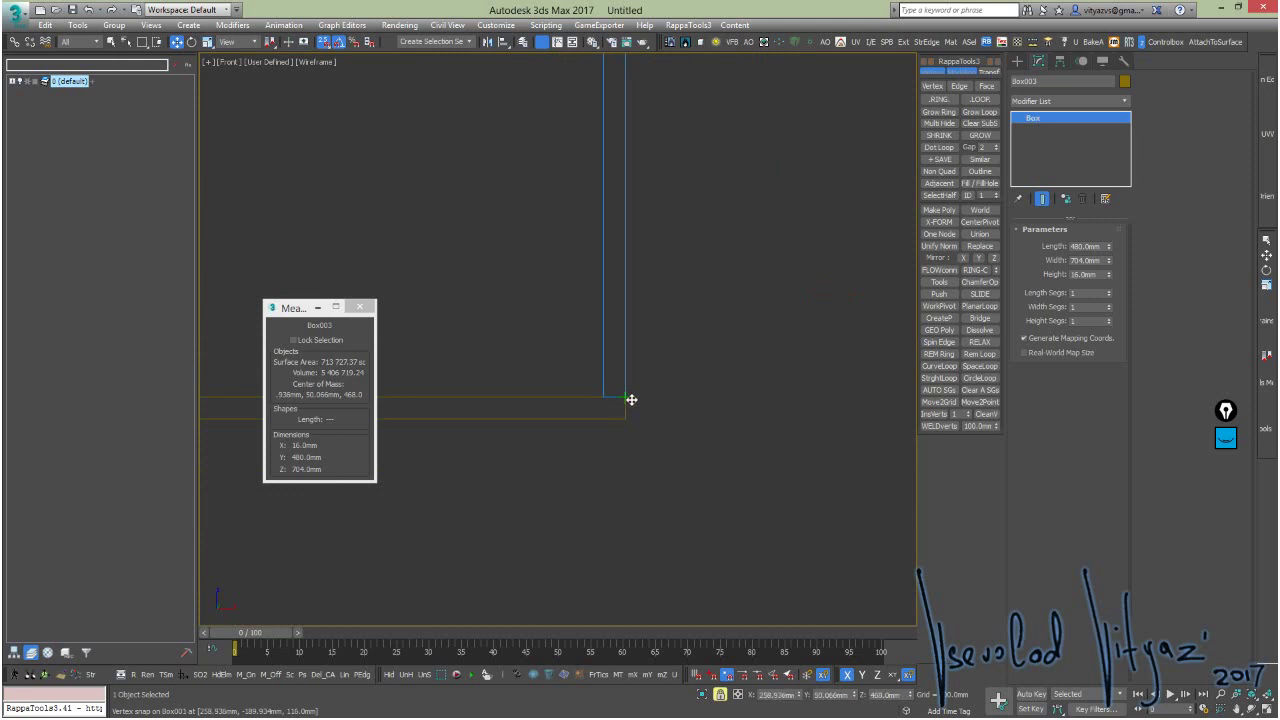
{"action": "key", "text": "alt+w"}
{"action": "key", "text": "alt+w"}
{"action": "mouse_move", "coordinate": [651, 380]}
{"action": "middle_mouse_down", "text": "alt"}
{"action": "mouse_move", "coordinate": [757, 354]}
{"action": "mouse_move", "coordinate": [717, 383]}
{"action": "mouse_move", "coordinate": [733, 372]}
{"action": "middle_mouse_up", "text": "alt"}
- Select the bottom board and Shift-drag it upward to copy it as a shelf
{"action": "left_click", "coordinate": [749, 365]}
{"action": "left_click", "coordinate": [604, 456]}
{"action": "middle_click_drag", "start_coordinate": [604, 456], "coordinate": [614, 430], "text": "alt"}
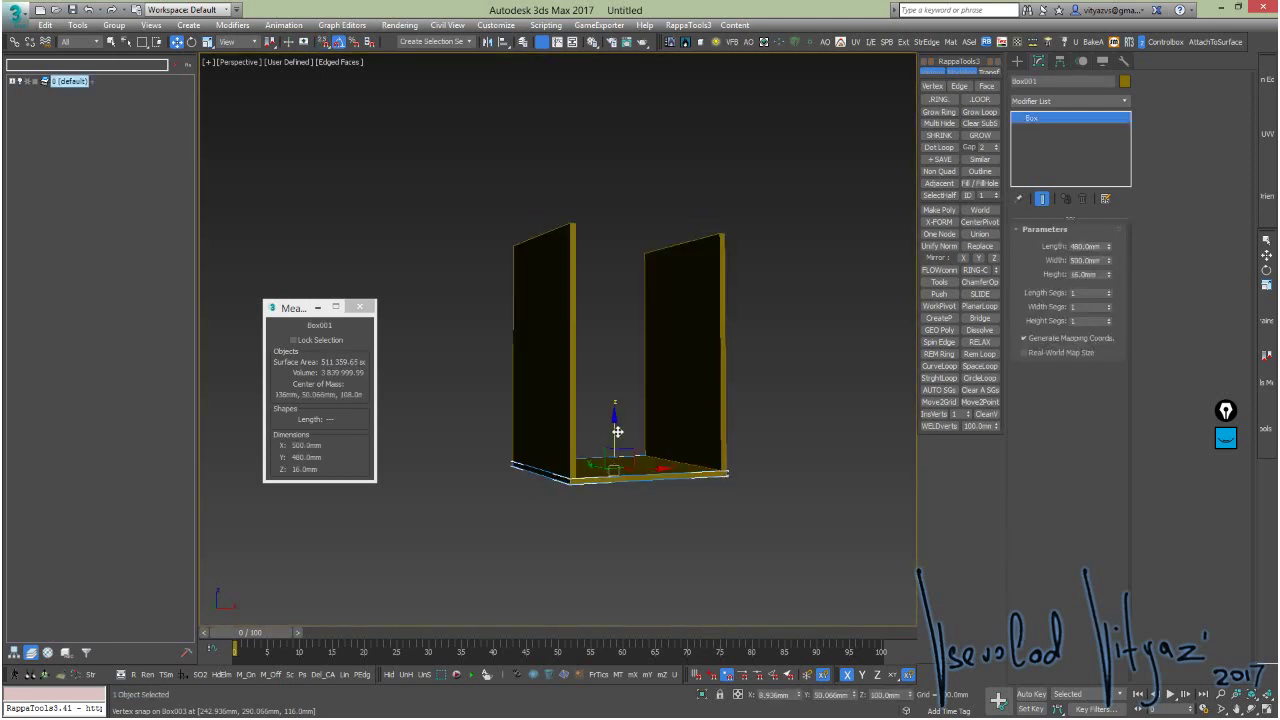
{"action": "left_click_drag", "start_coordinate": [614, 425], "coordinate": [614, 340], "text": "shift"}
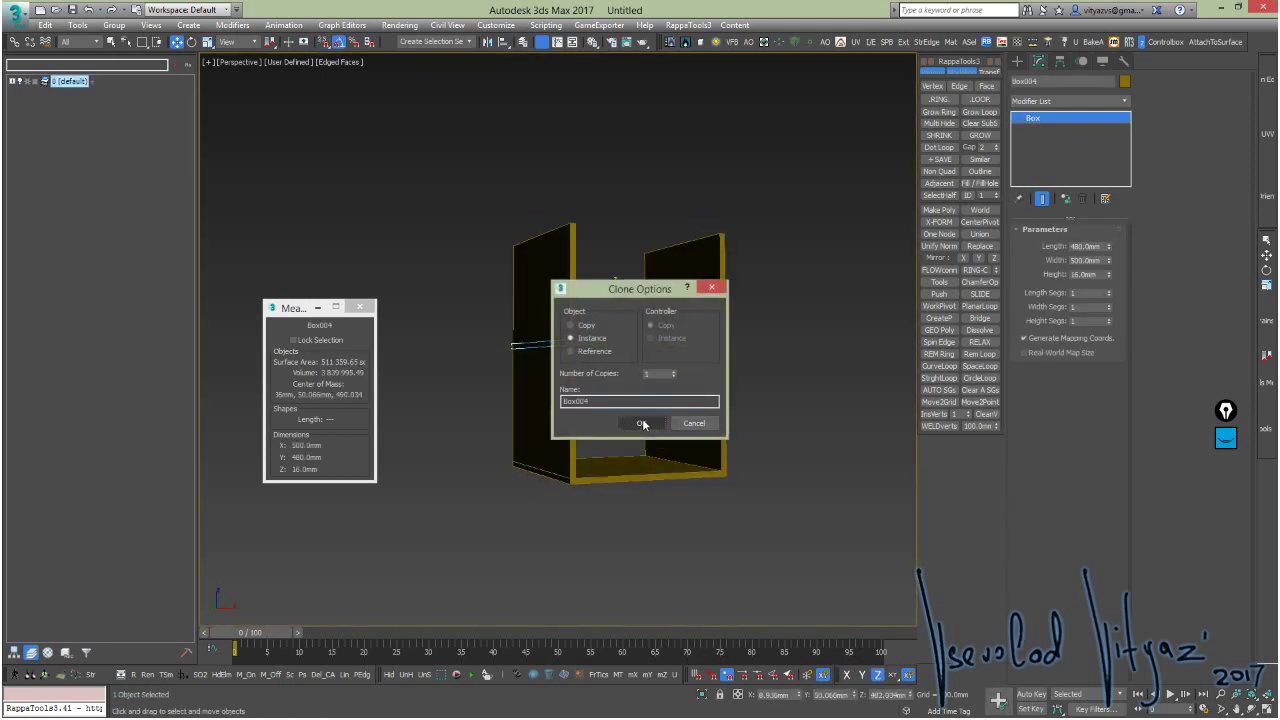
- Create shelf copy Box004 and set its Width to 468 mm
{"action": "left_click", "coordinate": [641, 423]}
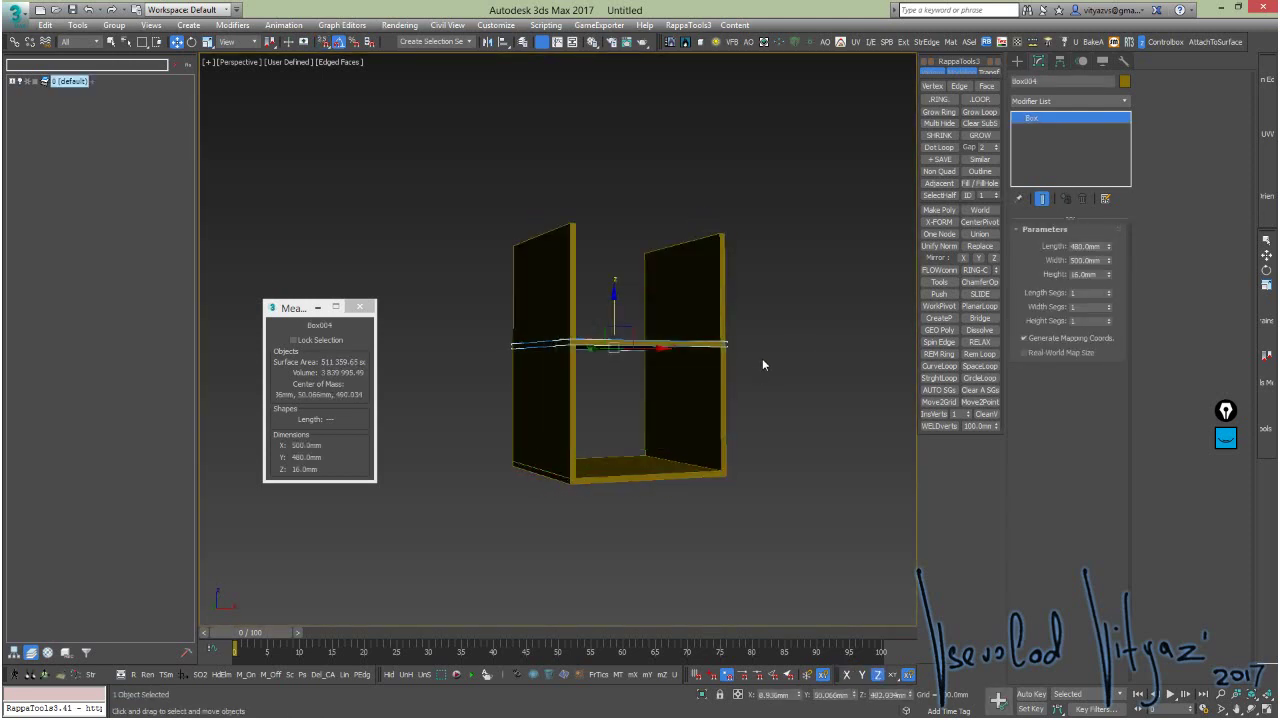
{"action": "key", "text": "f"}
{"action": "scroll", "coordinate": [738, 223], "scroll_direction": "down", "scroll_amount": 5}
{"action": "scroll", "coordinate": [724, 338], "scroll_direction": "up", "scroll_amount": 4}
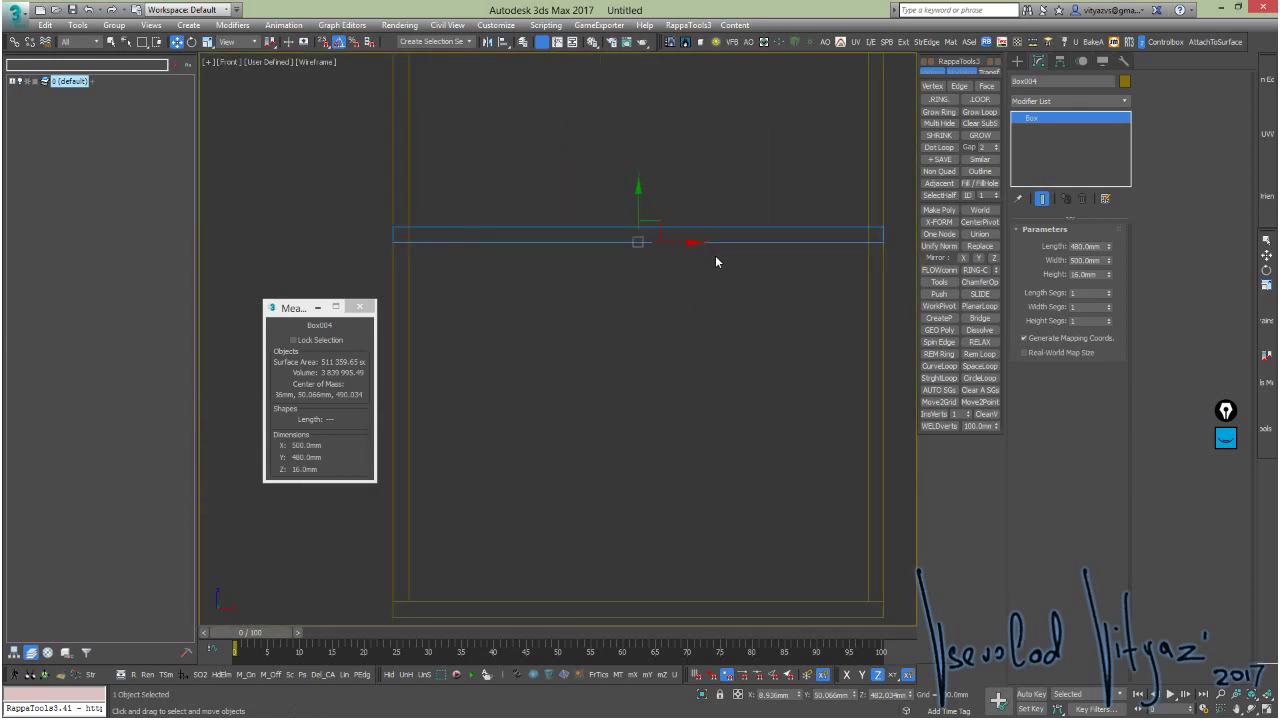
{"action": "middle_click_drag", "start_coordinate": [715, 262], "coordinate": [704, 282]}
{"action": "scroll", "coordinate": [730, 315], "scroll_direction": "down", "scroll_amount": 2}
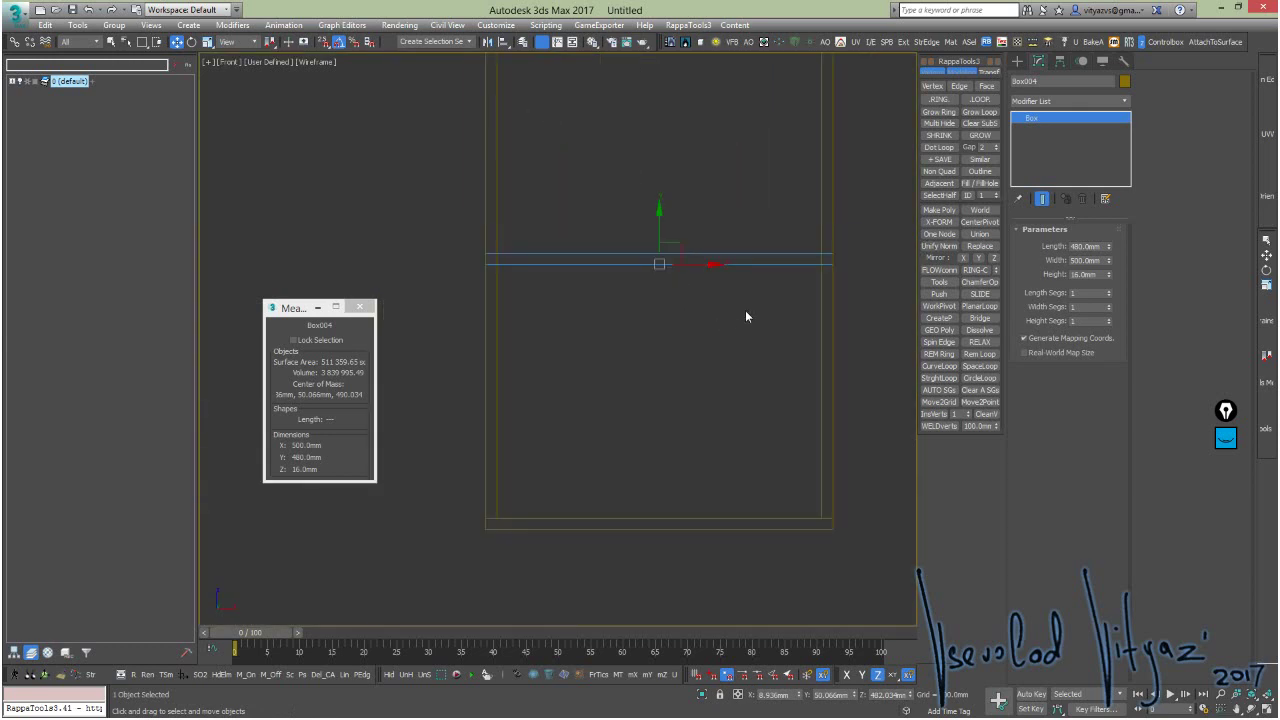
{"action": "left_click", "coordinate": [1085, 260]}
{"action": "type", "text": "1"}
{"action": "key", "text": "Return"}
- Shift-drag the shelf up to the top of the side panels
{"action": "middle_click_drag", "start_coordinate": [790, 289], "coordinate": [683, 308]}
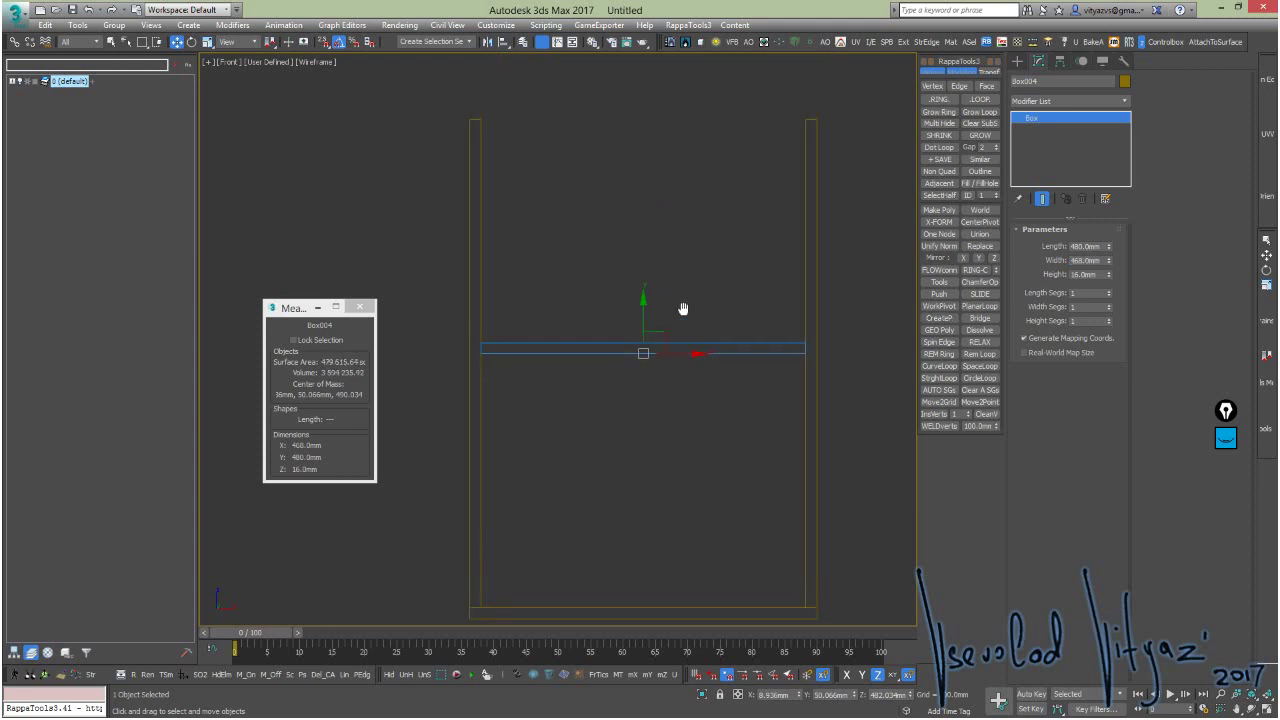
{"action": "middle_click_drag", "start_coordinate": [676, 420], "coordinate": [700, 325]}
{"action": "middle_click_drag", "start_coordinate": [797, 235], "coordinate": [731, 267]}
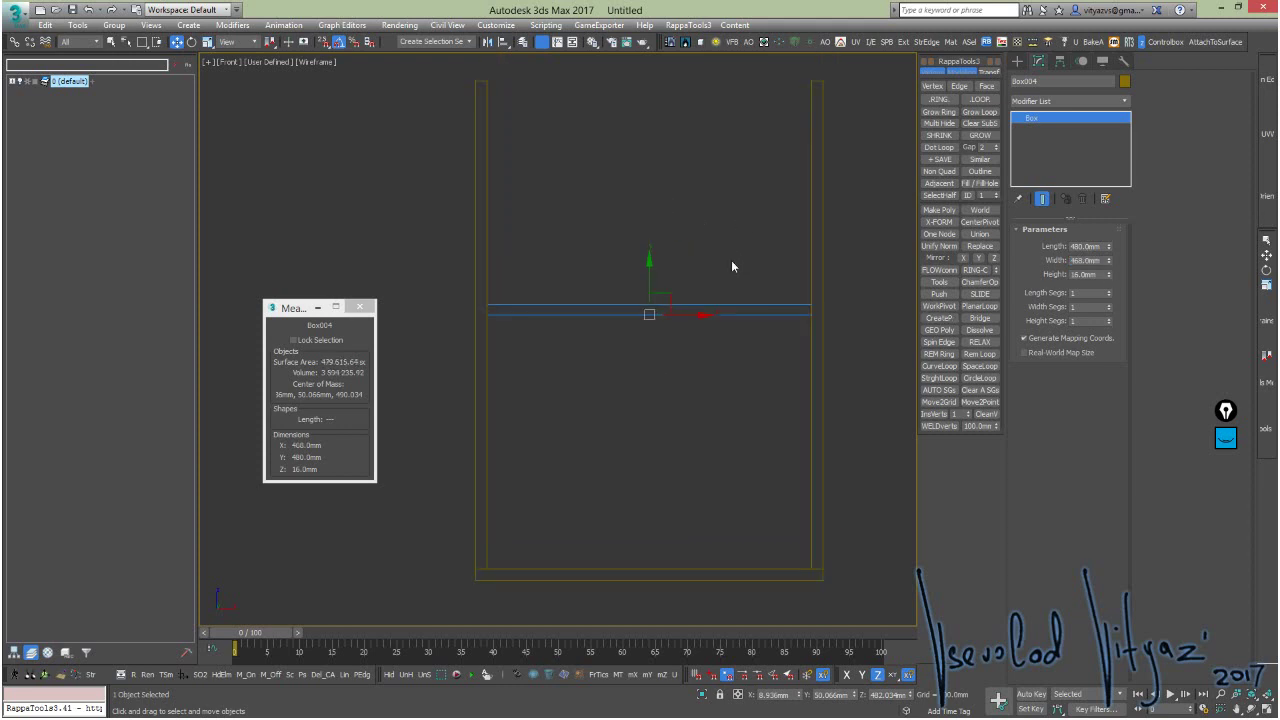
{"action": "left_click_drag", "start_coordinate": [651, 269], "coordinate": [614, 120], "text": "shift"}
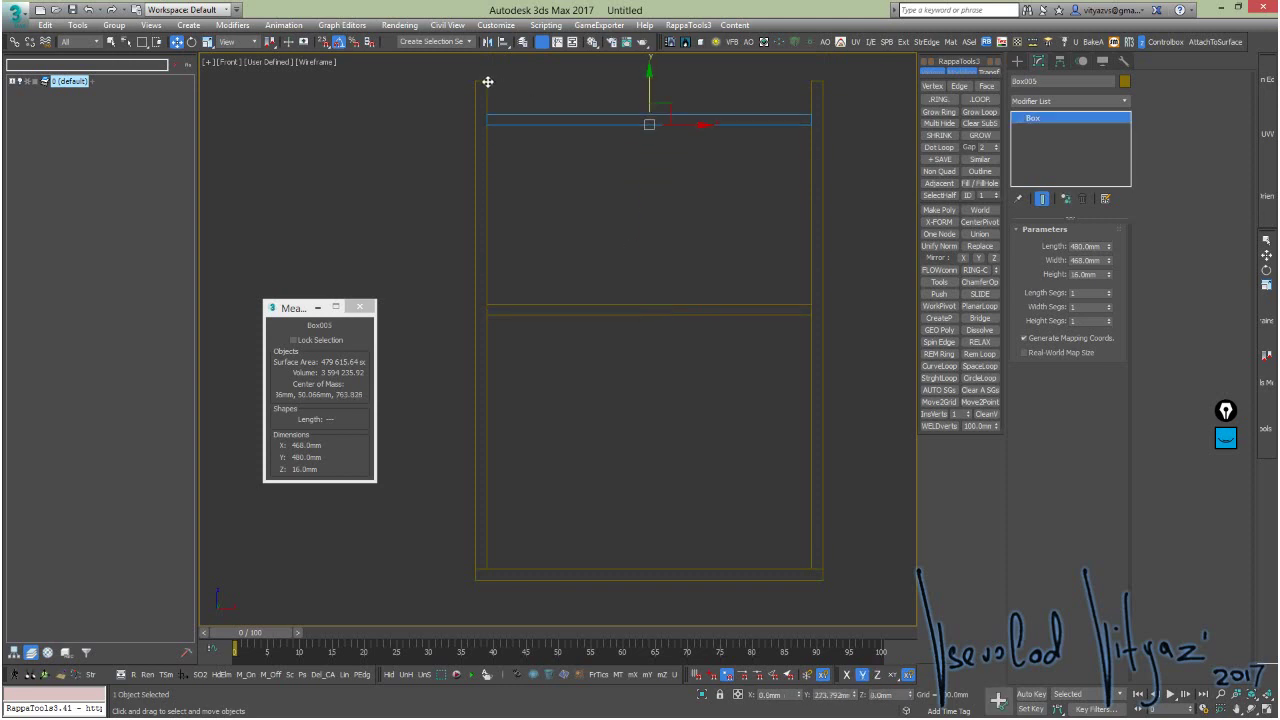
- Confirm Box005 as the top board and orbit Perspective to inspect the carcass
{"action": "left_click", "coordinate": [641, 423]}
{"action": "scroll", "coordinate": [517, 302], "scroll_direction": "up", "scroll_amount": 2}
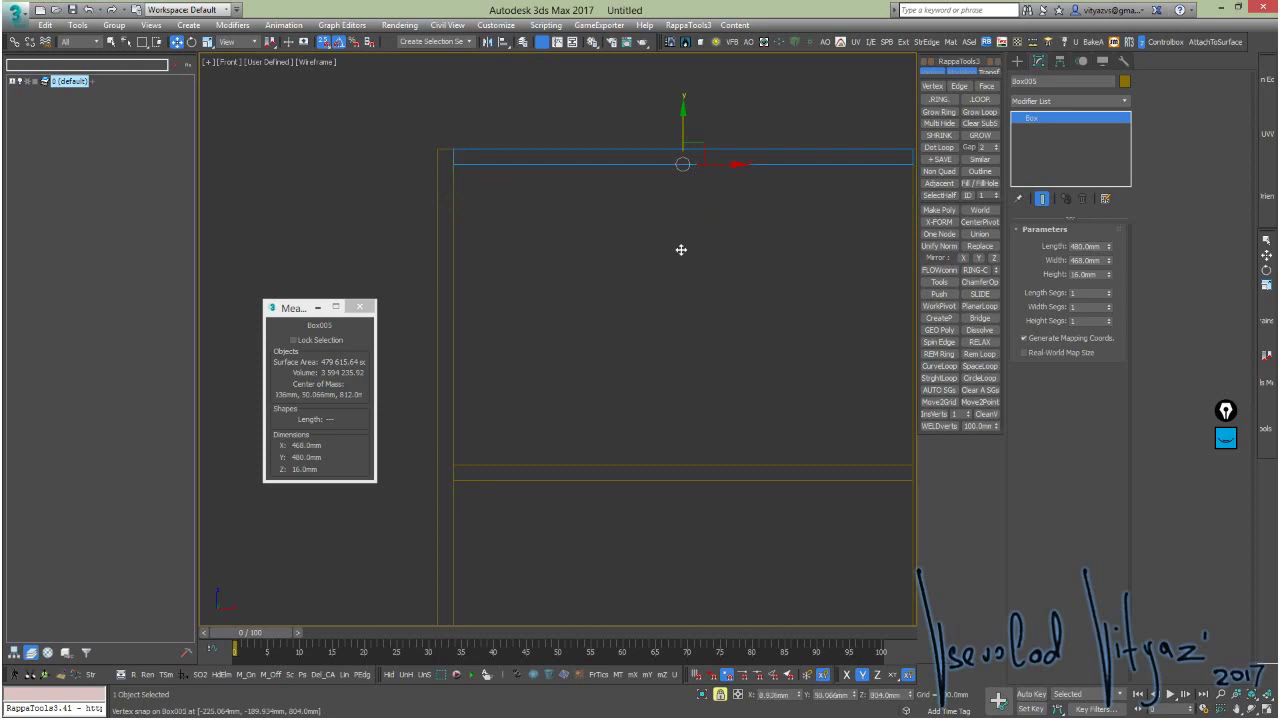
{"action": "key", "text": "p"}
{"action": "mouse_move", "coordinate": [694, 331]}
{"action": "middle_mouse_down", "text": "alt"}
{"action": "mouse_move", "coordinate": [625, 333]}
{"action": "mouse_move", "coordinate": [686, 340]}
{"action": "middle_mouse_up", "text": "alt"}
{"action": "scroll", "coordinate": [674, 329], "scroll_direction": "up", "scroll_amount": 2}
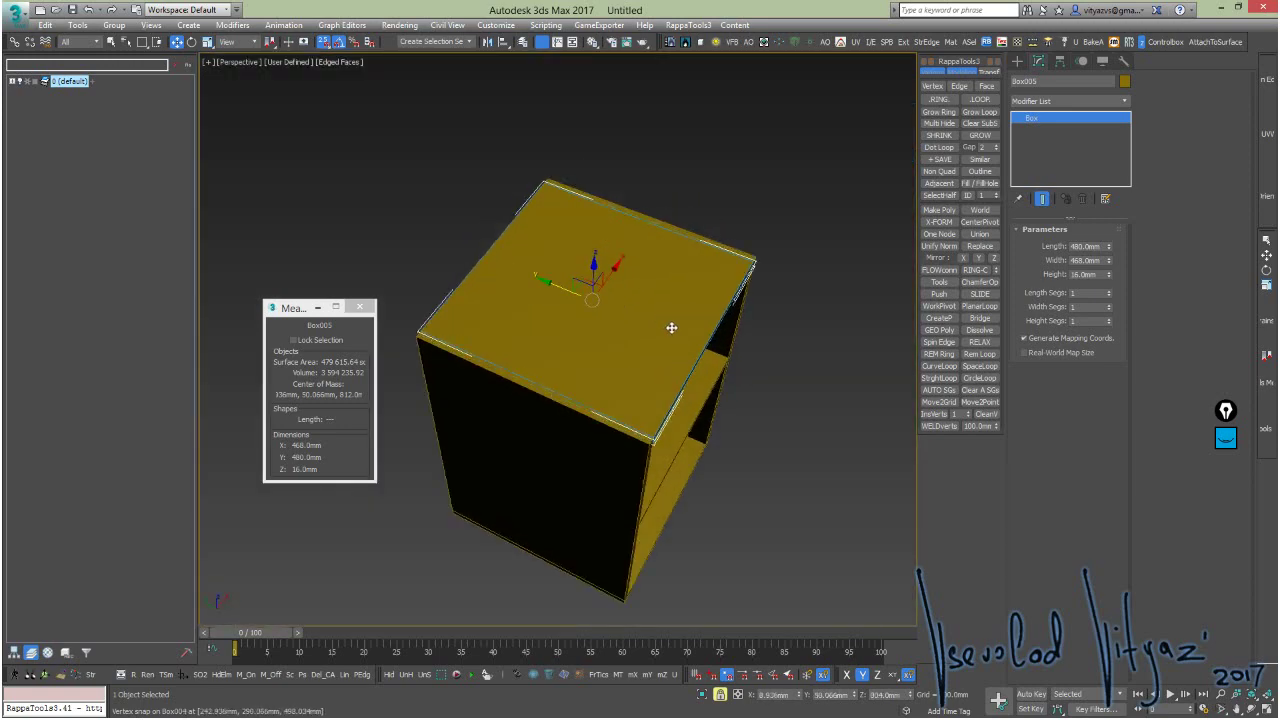
{"action": "mouse_move", "coordinate": [740, 389]}
{"action": "middle_mouse_down", "text": "alt"}
{"action": "mouse_move", "coordinate": [657, 366]}
{"action": "mouse_move", "coordinate": [557, 374]}
{"action": "mouse_move", "coordinate": [606, 371]}
{"action": "mouse_move", "coordinate": [493, 282]}
{"action": "middle_mouse_up", "text": "alt"}
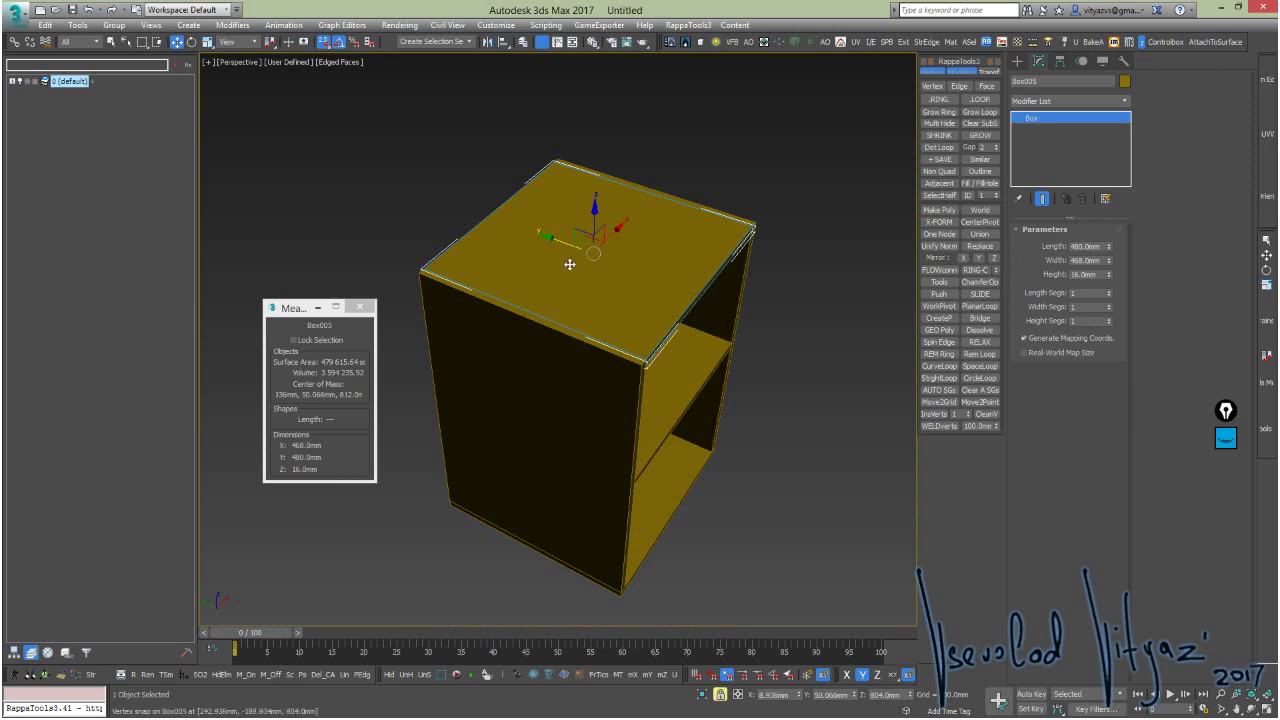
{"action": "mouse_move", "coordinate": [571, 263]}
{"action": "middle_mouse_down", "text": "alt"}
{"action": "mouse_move", "coordinate": [623, 289]}
{"action": "mouse_move", "coordinate": [706, 202]}
{"action": "middle_mouse_up", "text": "alt"}
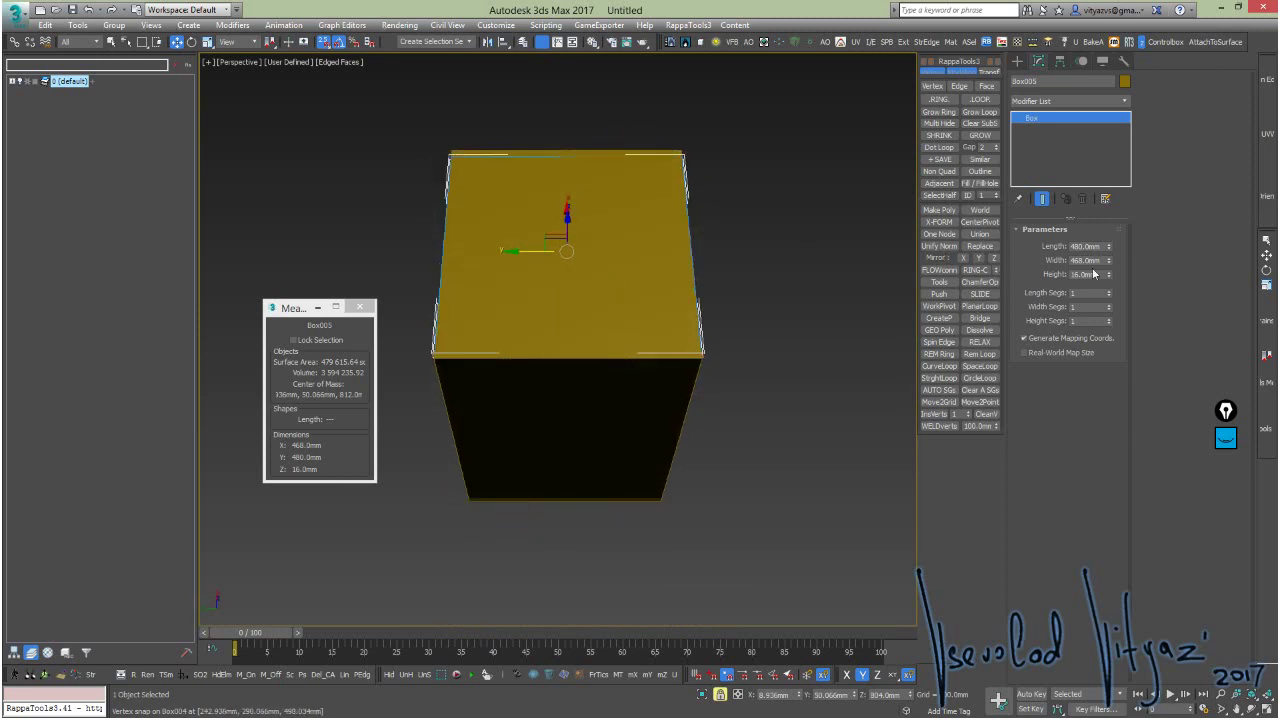
- Shorten the top panel Box005 to a 100 mm rail and snap it flush to the cabinet edge
{"action": "double_click", "coordinate": [1085, 246]}
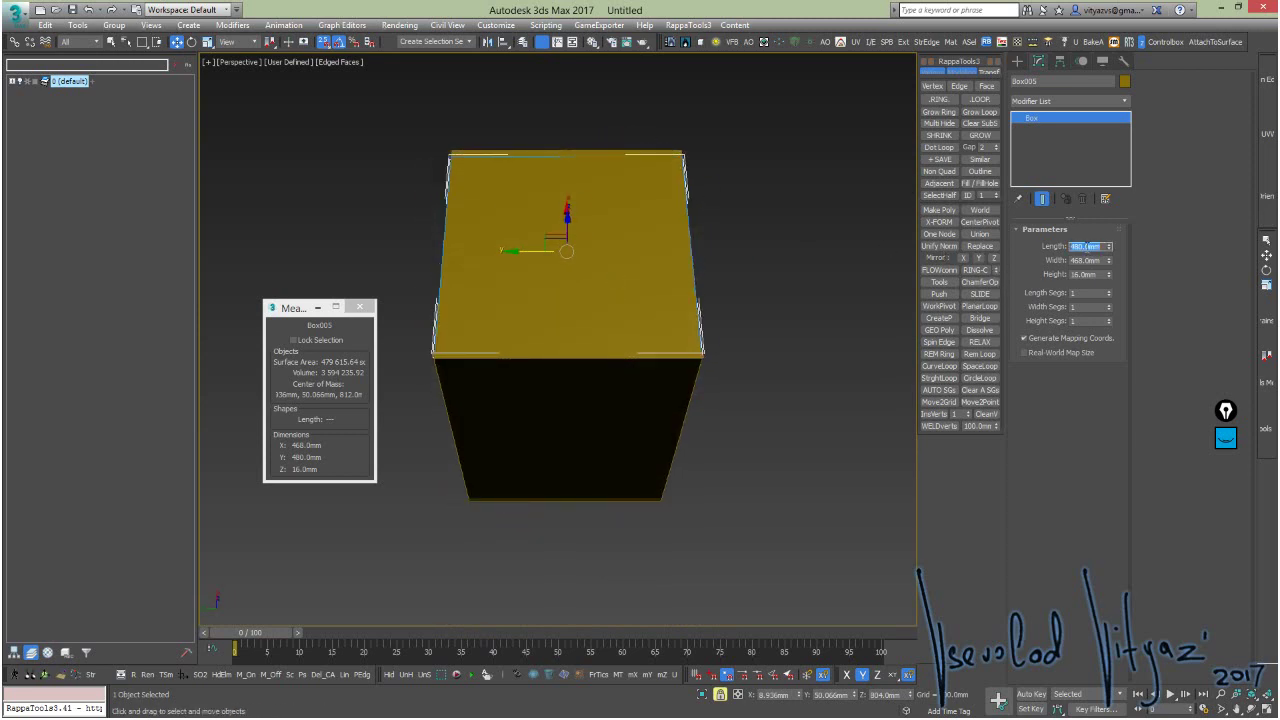
{"action": "type", "text": "100"}
{"action": "key", "text": "Return"}
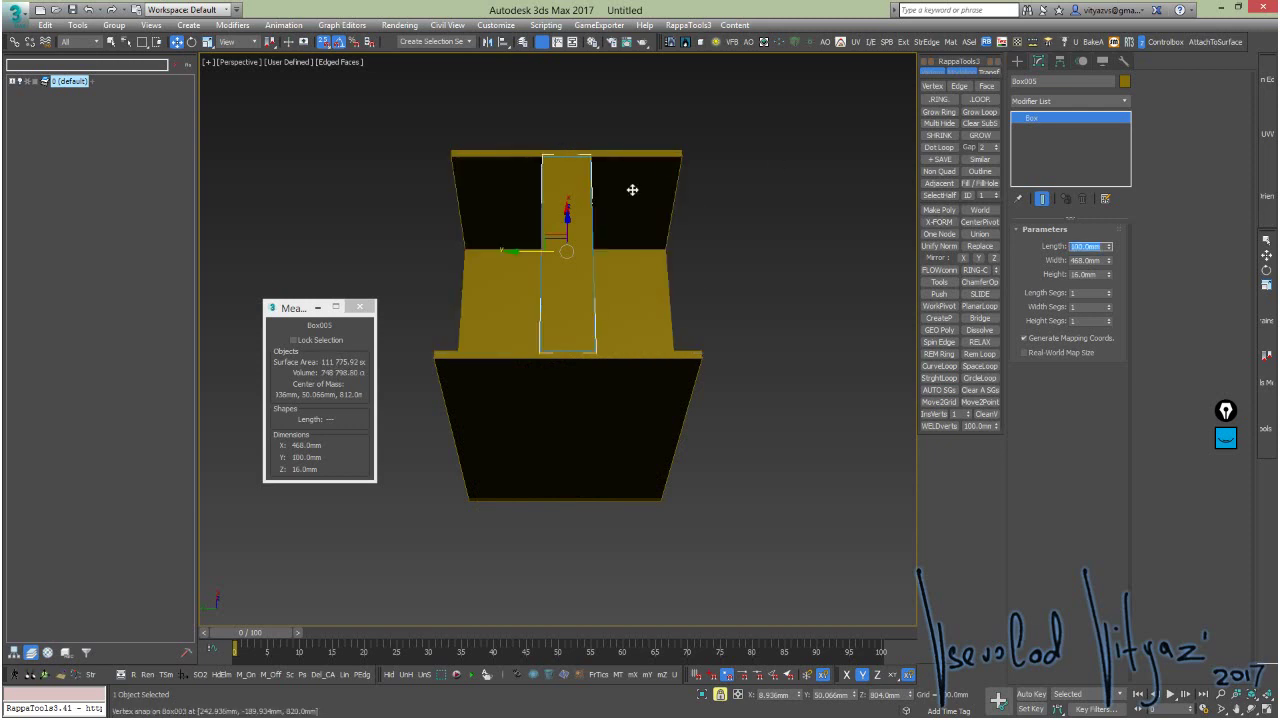
{"action": "type", "text": "0"}
{"action": "key", "text": "Return"}
{"action": "left_click_drag", "start_coordinate": [591, 160], "coordinate": [681, 155]}
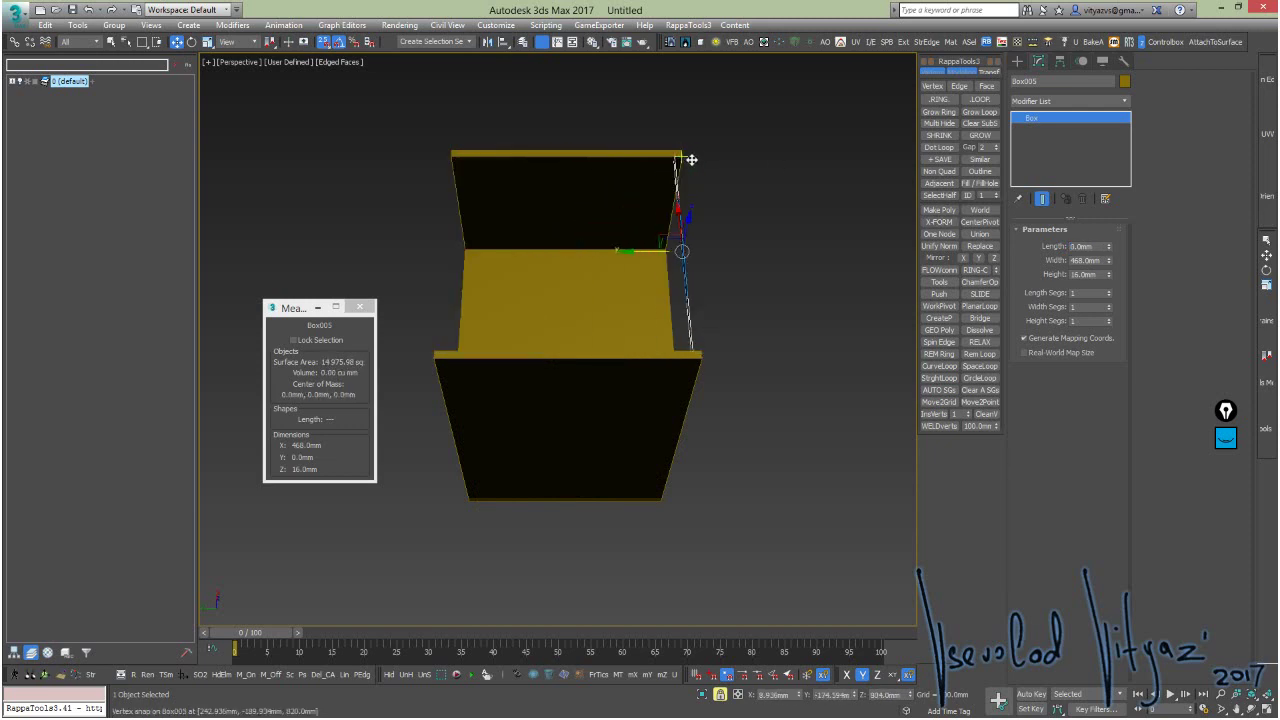
{"action": "key", "text": "ctrl+z"}
{"action": "key", "text": "ctrl+z"}
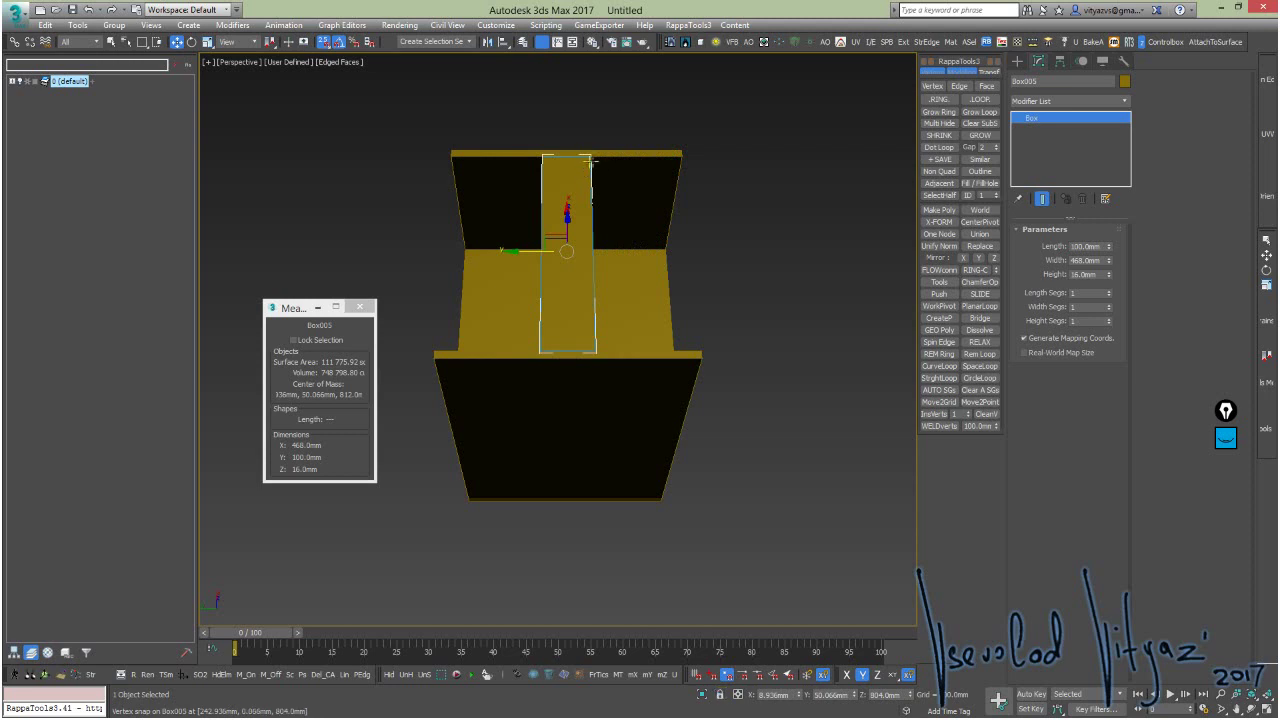
{"action": "left_click_drag", "start_coordinate": [591, 155], "coordinate": [684, 160]}
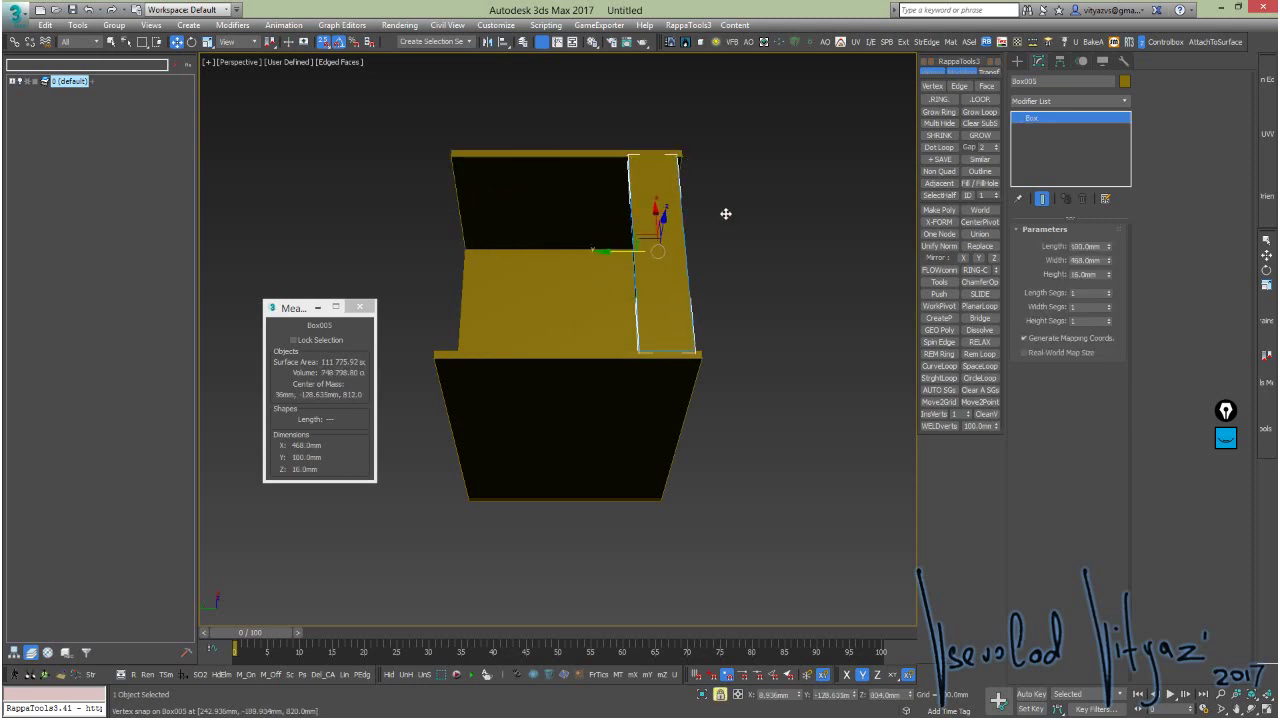
{"action": "scroll", "coordinate": [620, 133], "scroll_direction": "up", "scroll_amount": 5}
{"action": "left_click_drag", "start_coordinate": [620, 133], "coordinate": [640, 140]}
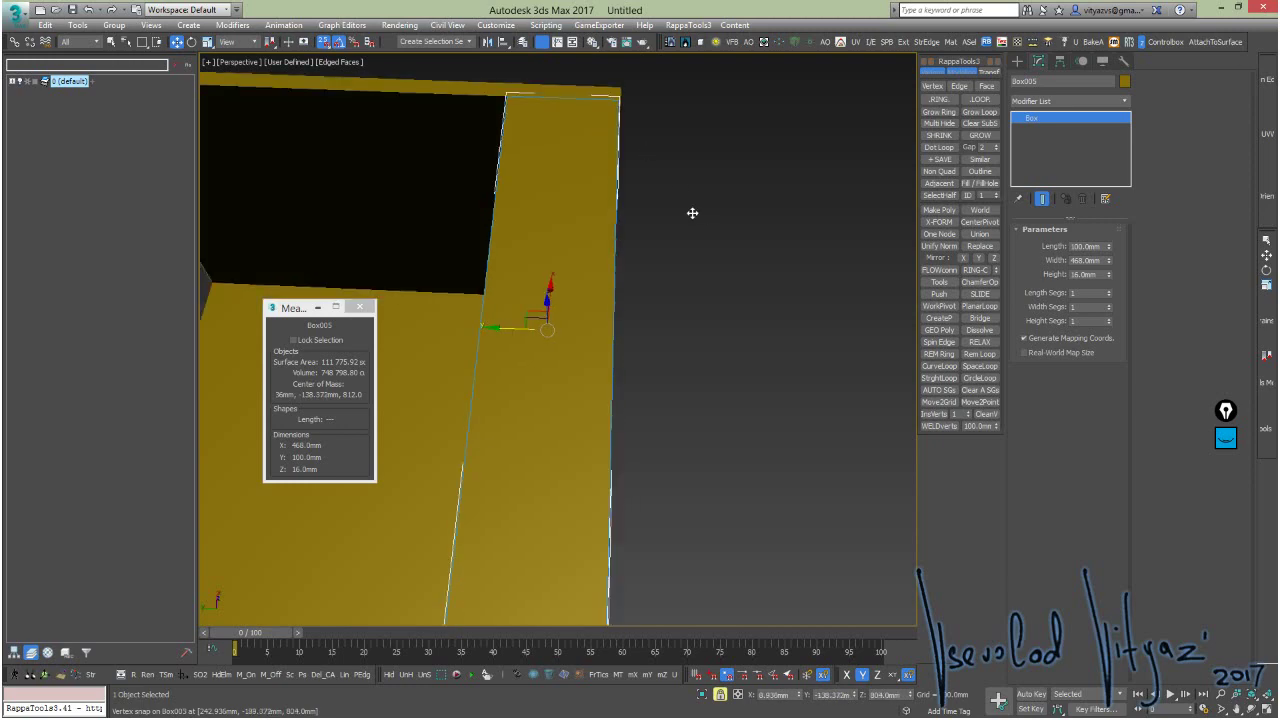
{"action": "scroll", "coordinate": [691, 211], "scroll_direction": "down", "scroll_amount": 5}
- Clone the top rail as copy Box006 and snap it flush to the cabinet's left edge
{"action": "mouse_move", "coordinate": [659, 207]}
{"action": "middle_mouse_down", "text": "alt"}
{"action": "mouse_move", "coordinate": [571, 277]}
{"action": "mouse_move", "coordinate": [659, 232]}
{"action": "middle_mouse_up", "text": "alt"}
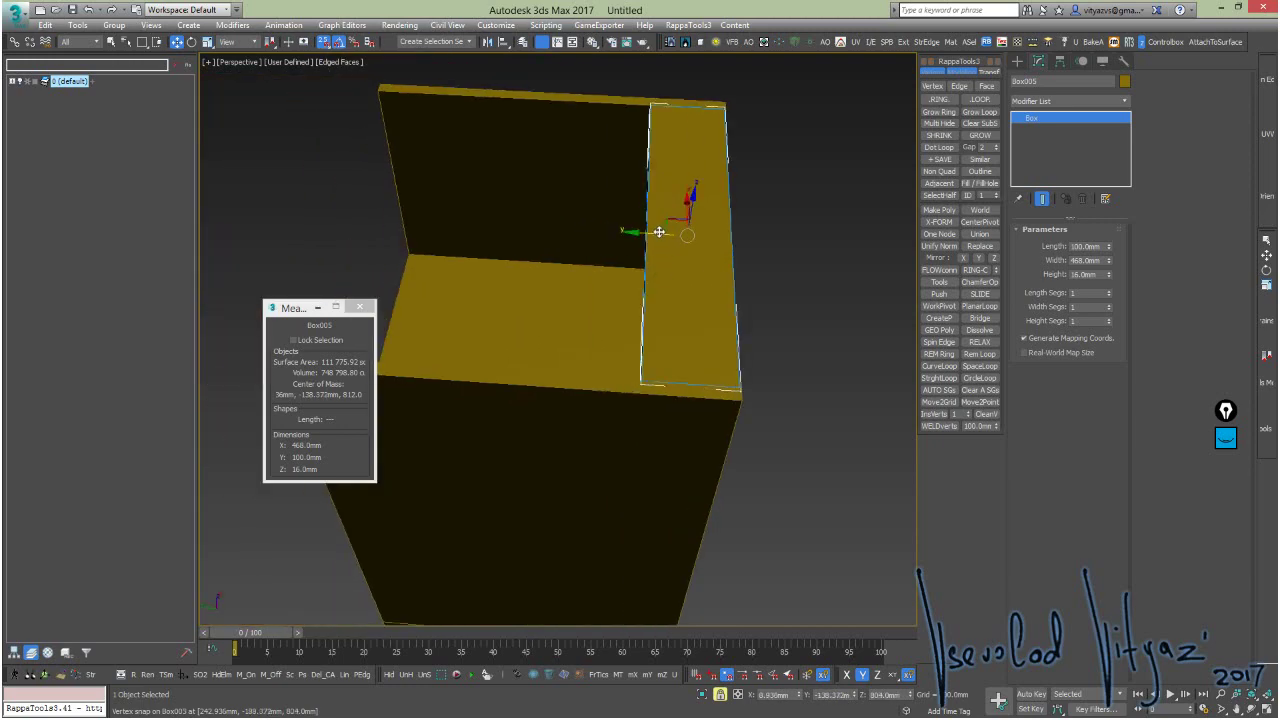
{"action": "mouse_move", "coordinate": [659, 232]}
{"action": "left_mouse_down", "text": "shift"}
{"action": "mouse_move", "coordinate": [494, 159]}
{"action": "mouse_move", "coordinate": [497, 142]}
{"action": "left_mouse_up", "text": "shift"}
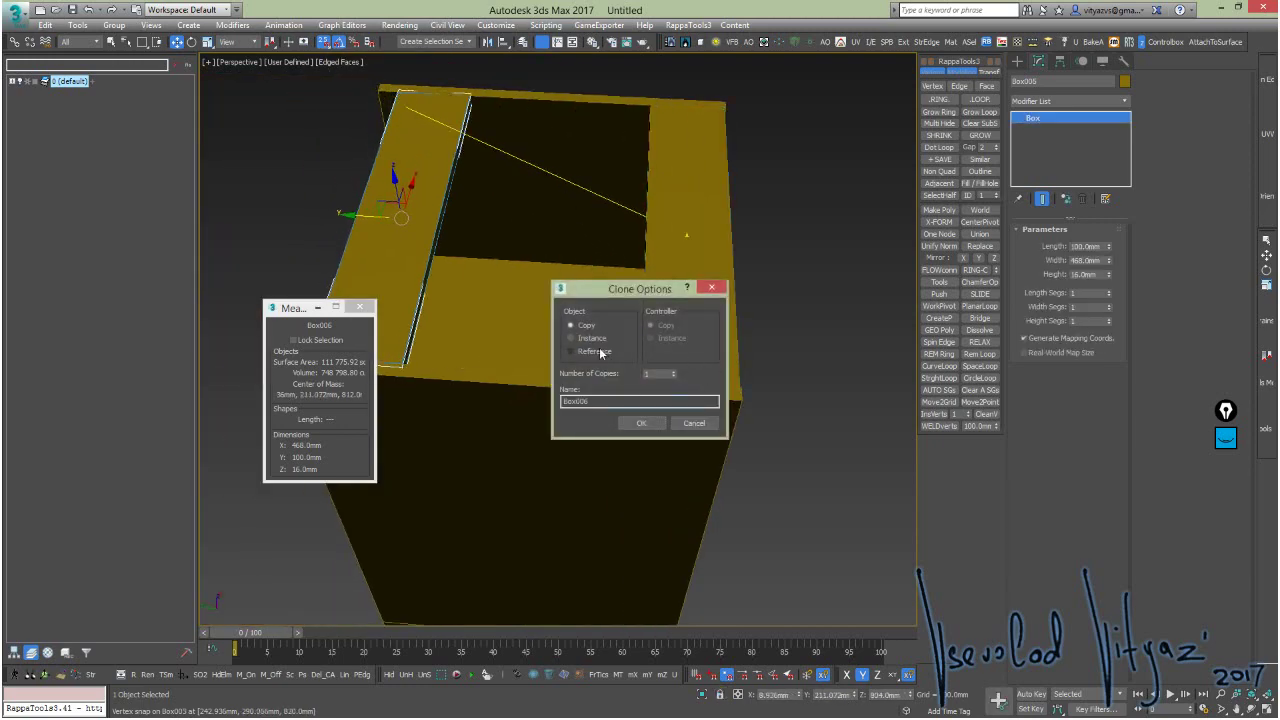
{"action": "left_click", "coordinate": [641, 423]}
{"action": "key", "text": "shift+z"}
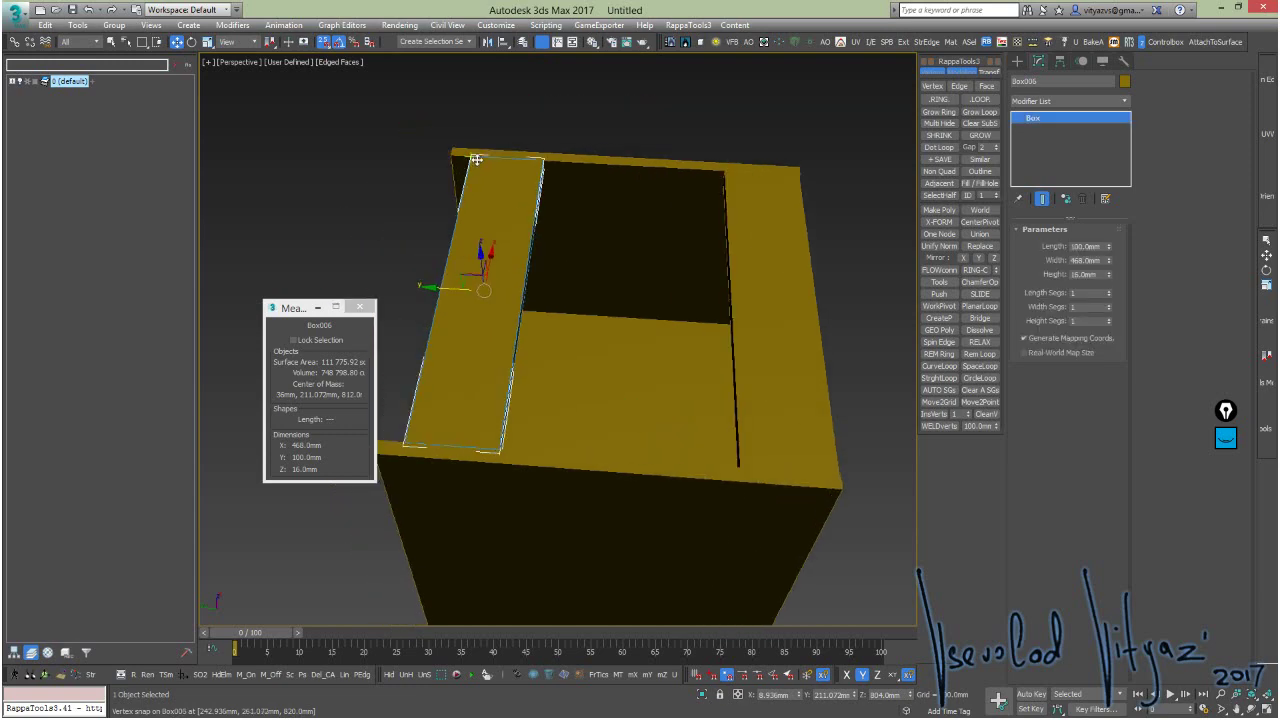
{"action": "left_click_drag", "start_coordinate": [474, 158], "coordinate": [455, 151]}
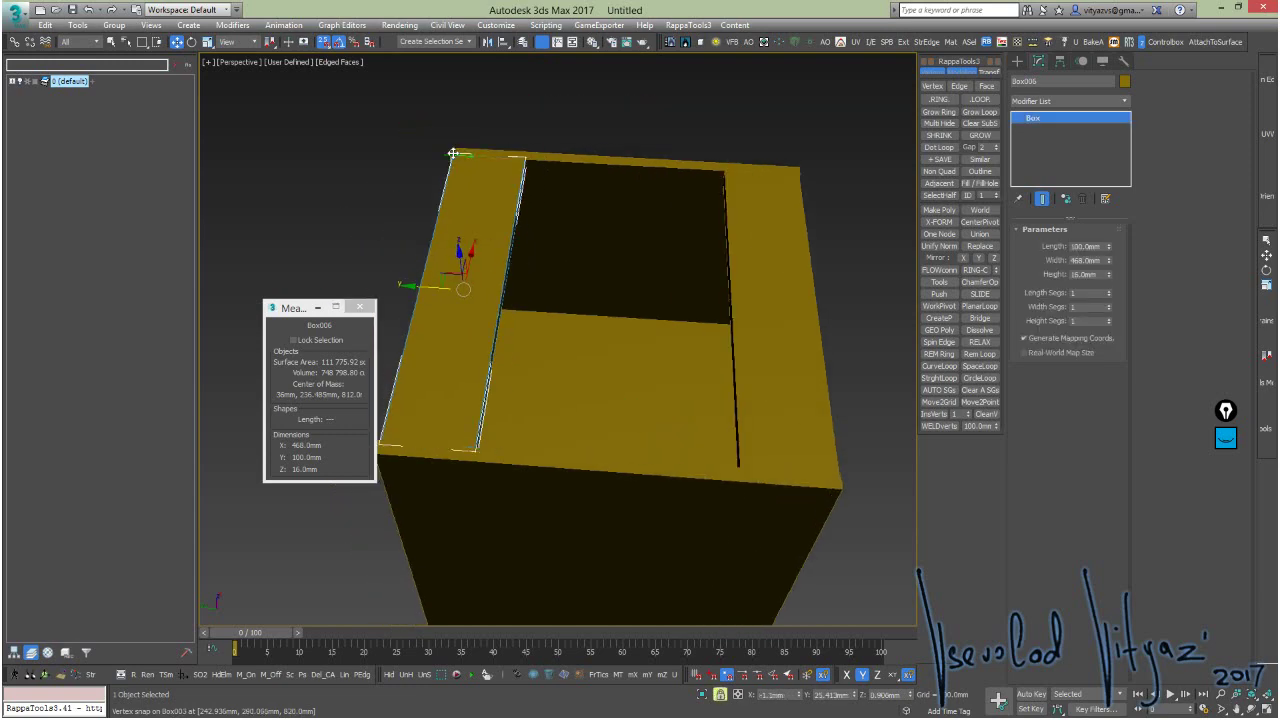
{"action": "key", "text": "shift+z"}
{"action": "key", "text": "shift+z"}
- Select the cabinet parts and check the widths of the middle shelf and bottom board
{"action": "left_click", "coordinate": [791, 194]}
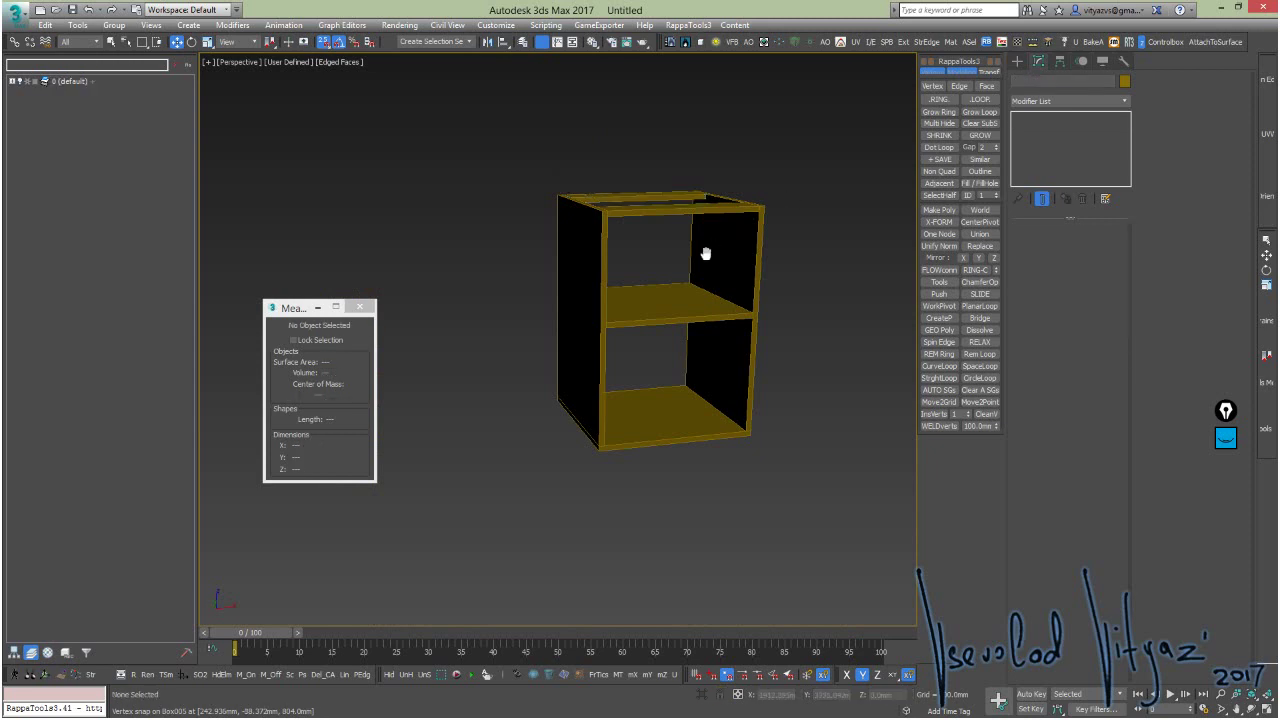
{"action": "key", "text": "shift+z"}
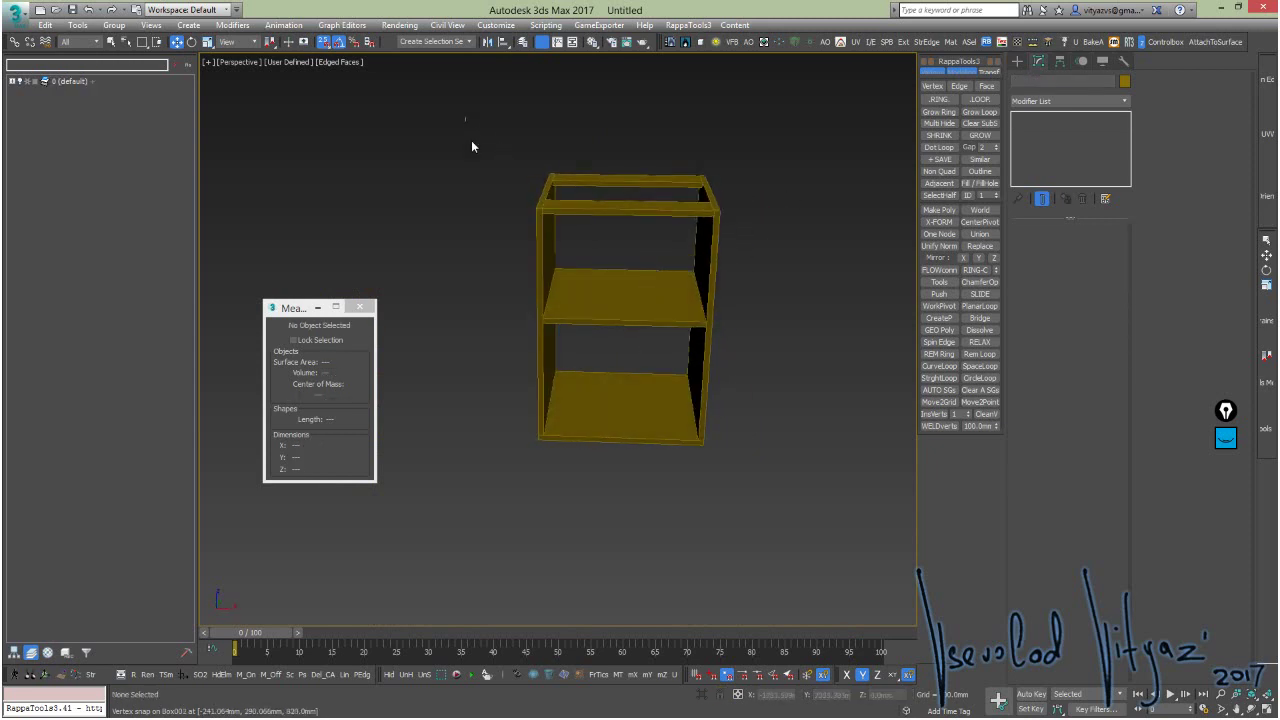
{"action": "left_click_drag", "start_coordinate": [471, 140], "coordinate": [795, 529]}
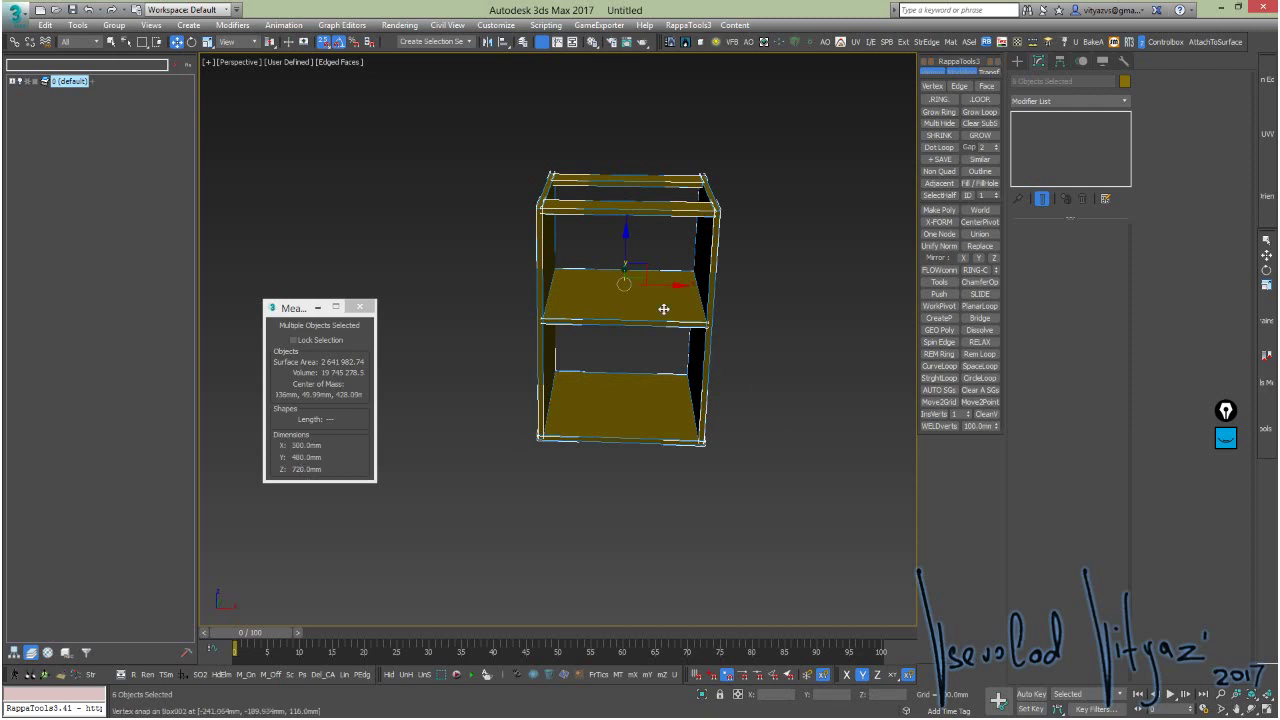
{"action": "mouse_move", "coordinate": [663, 309]}
{"action": "middle_mouse_down", "text": "alt"}
{"action": "mouse_move", "coordinate": [583, 314]}
{"action": "mouse_move", "coordinate": [590, 322]}
{"action": "middle_mouse_up", "text": "alt"}
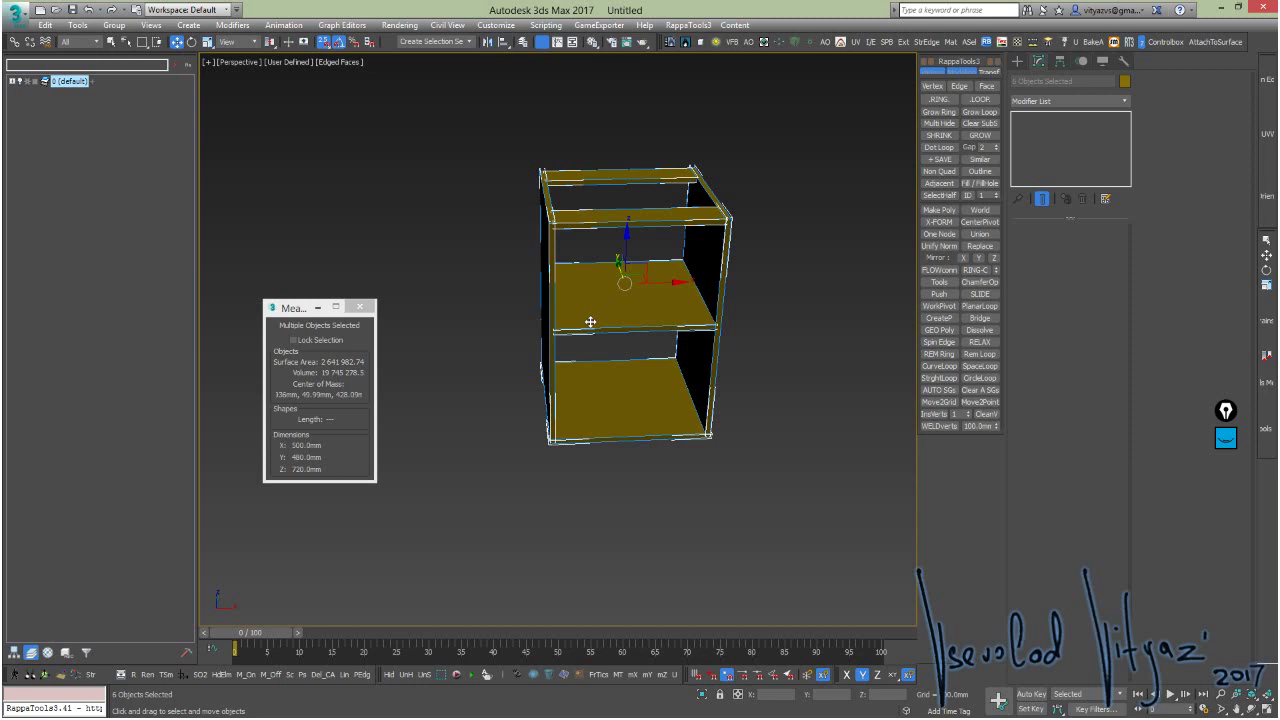
{"action": "left_click", "coordinate": [558, 313]}
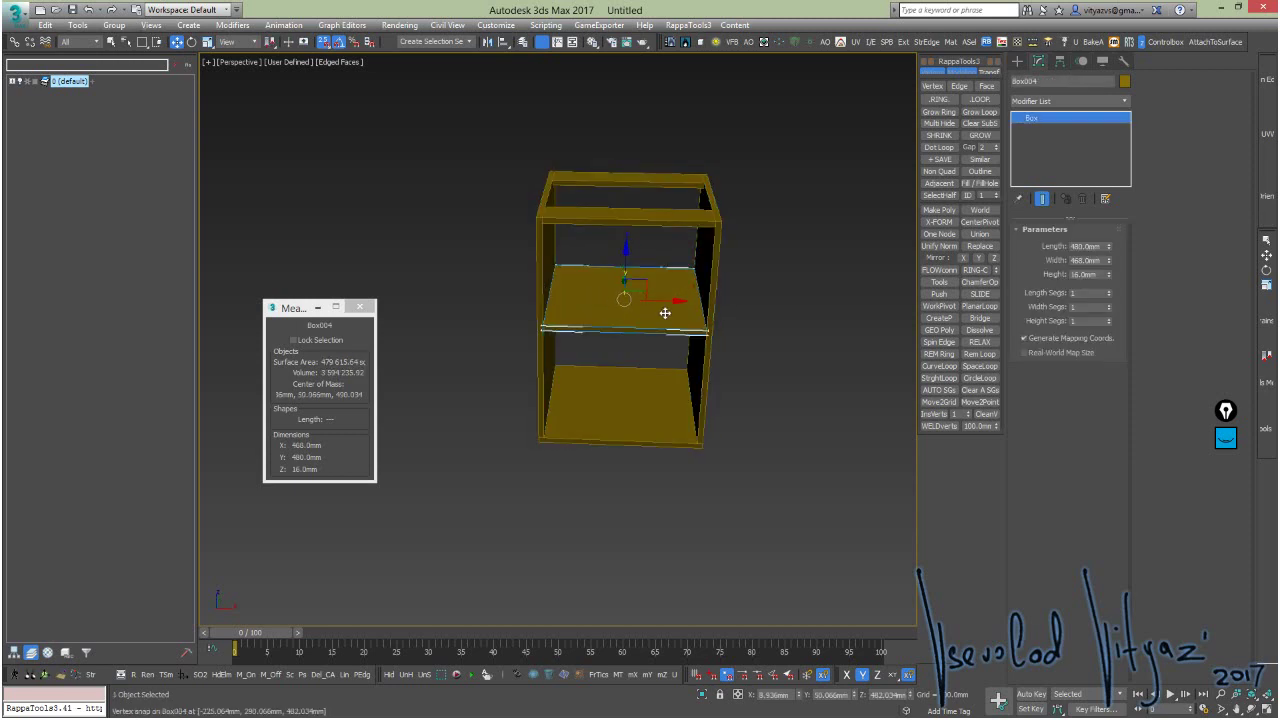
{"action": "left_click", "coordinate": [1085, 260]}
{"action": "left_click", "coordinate": [635, 405]}
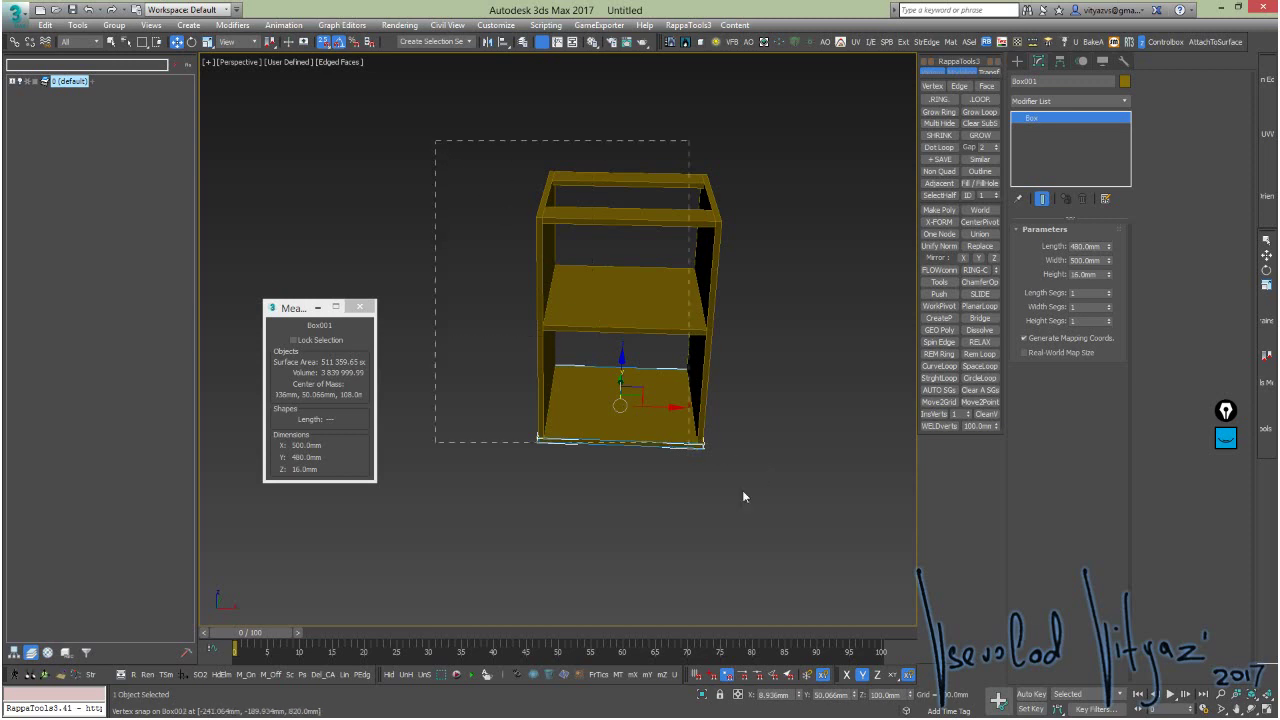
- Select all six cabinet parts and group them under the name Group001
{"action": "key", "text": "ctrl+a"}
{"action": "key", "text": "ctrl+g"}
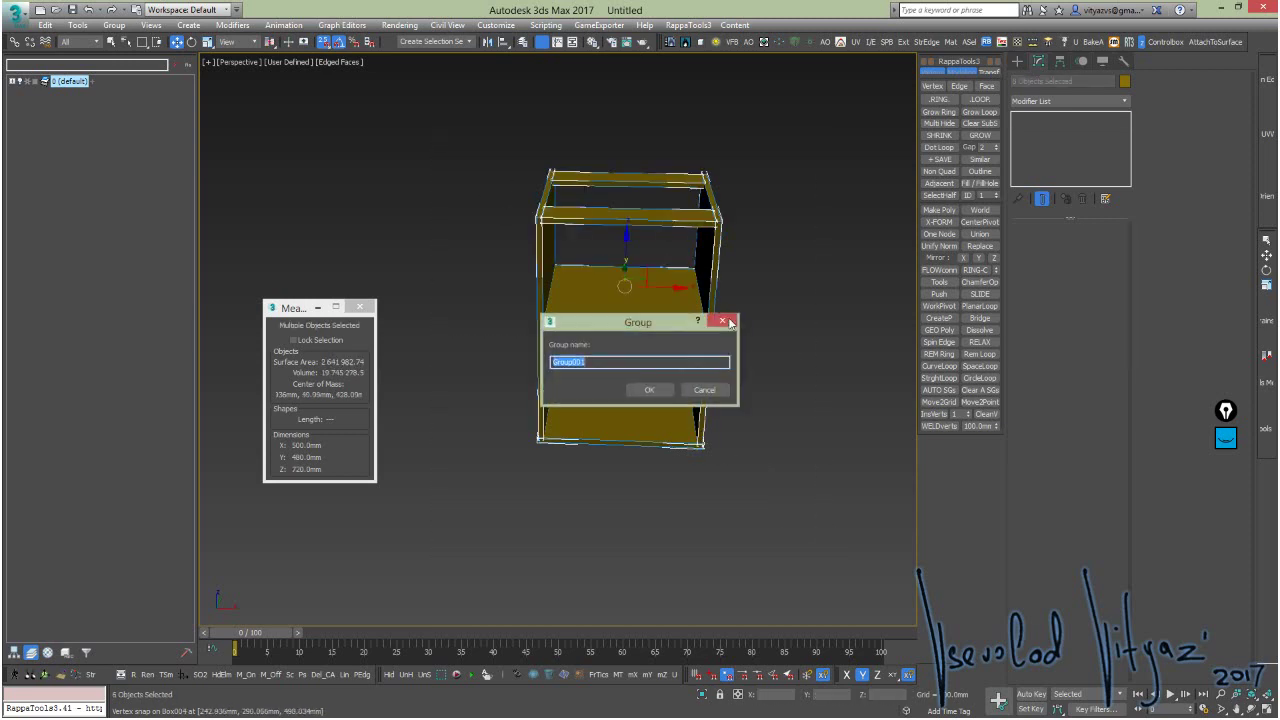
{"action": "left_click", "coordinate": [649, 389]}
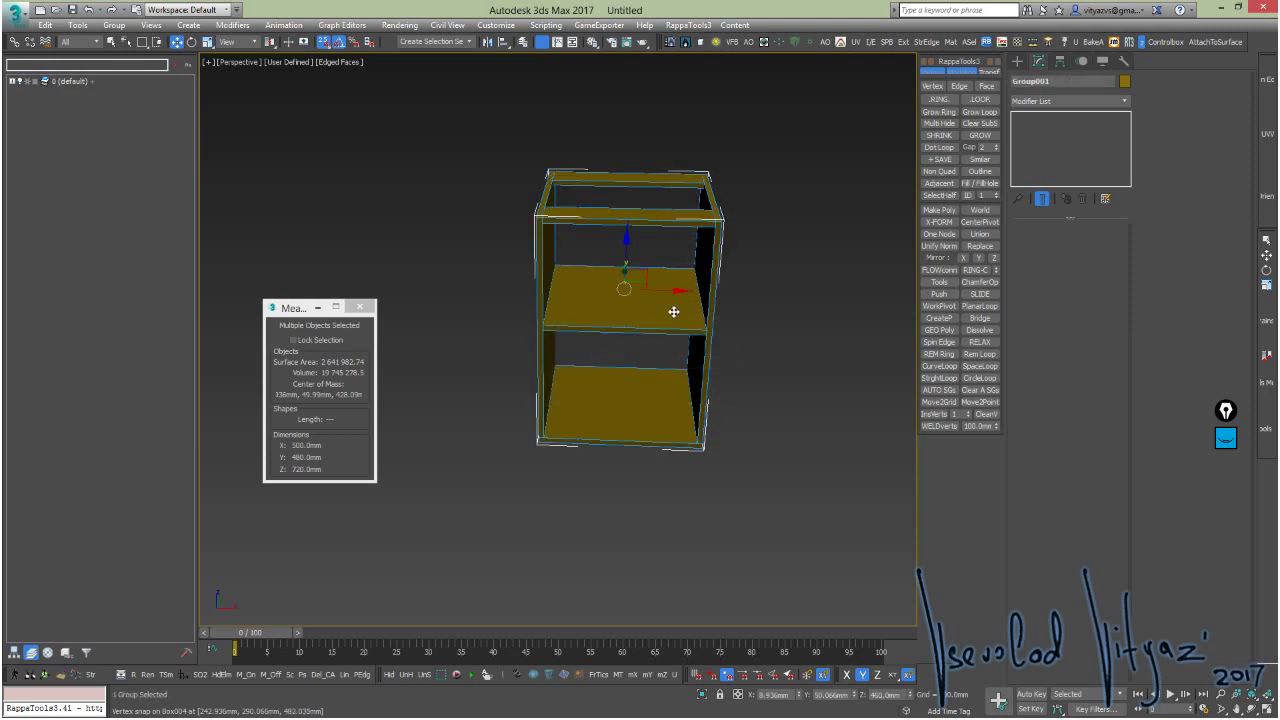
{"action": "key", "text": "r"}
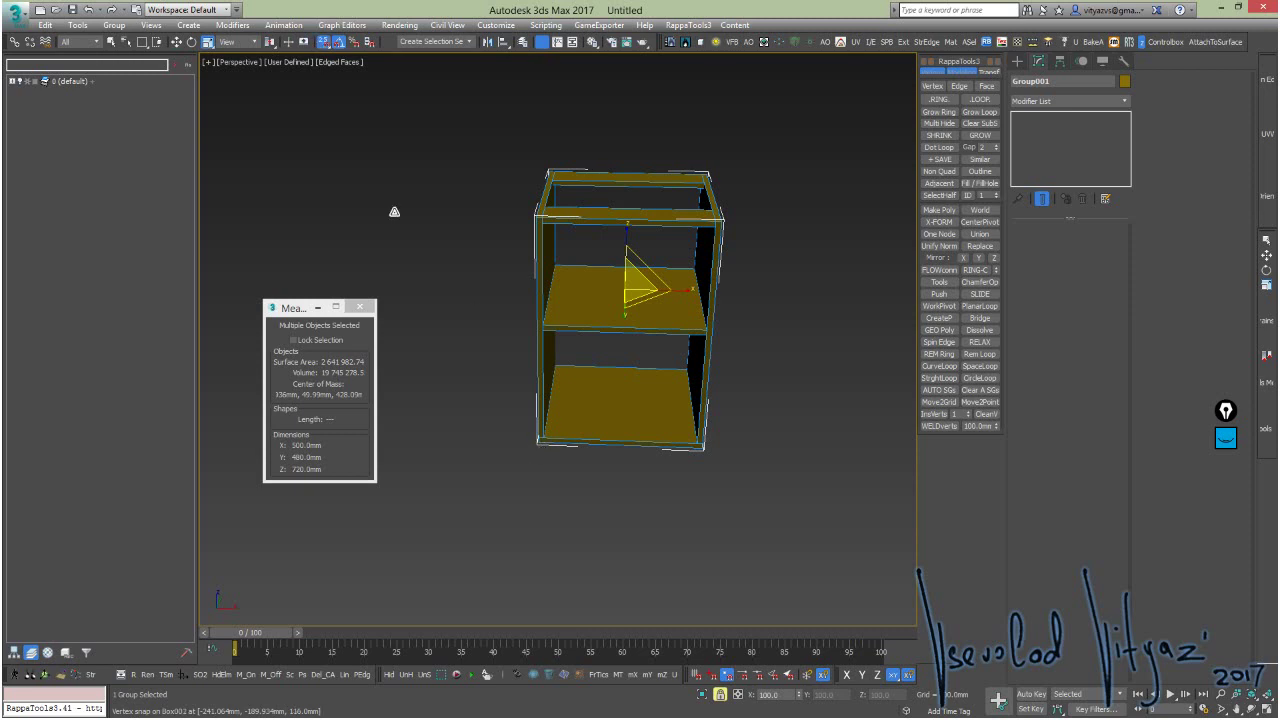
- Scale Group001 along X from its own corner to 80.432%, about 402 mm wide
{"action": "left_click_drag", "start_coordinate": [326, 44], "coordinate": [326, 88]}
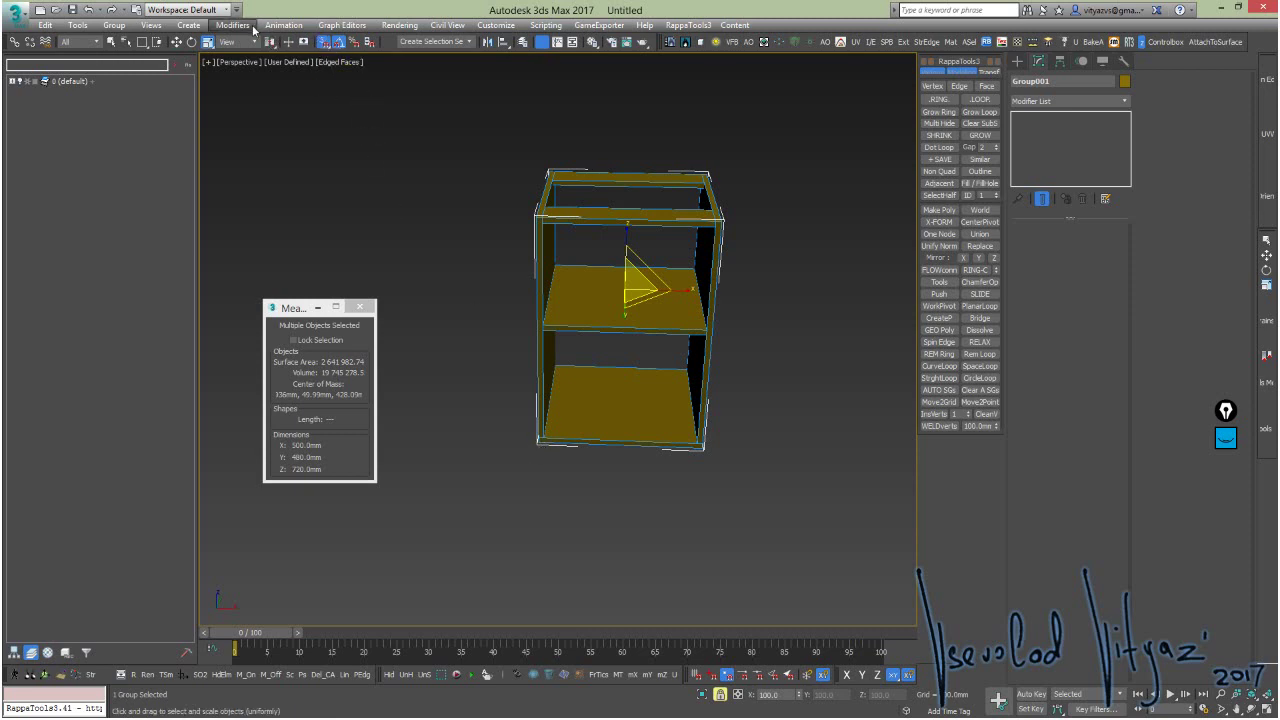
{"action": "left_click_drag", "start_coordinate": [272, 46], "coordinate": [272, 90]}
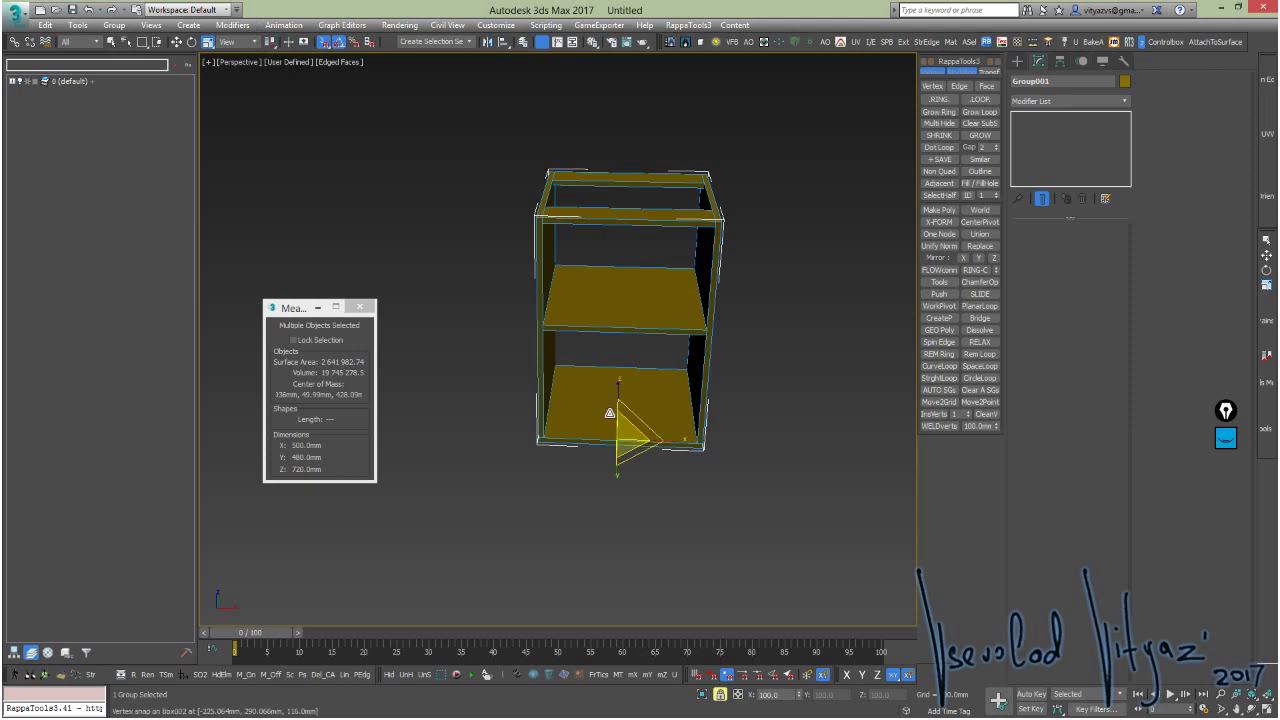
{"action": "key", "text": "F5"}
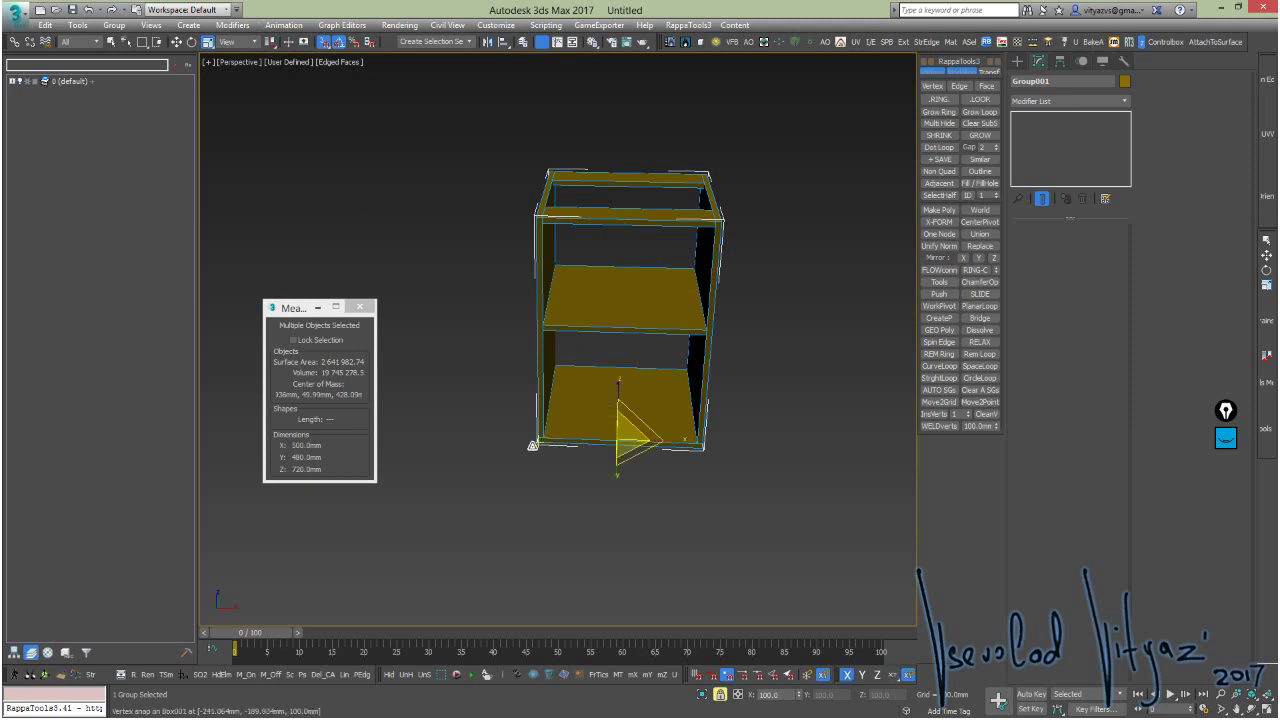
{"action": "scroll", "coordinate": [640, 280], "scroll_direction": "up", "scroll_amount": 5}
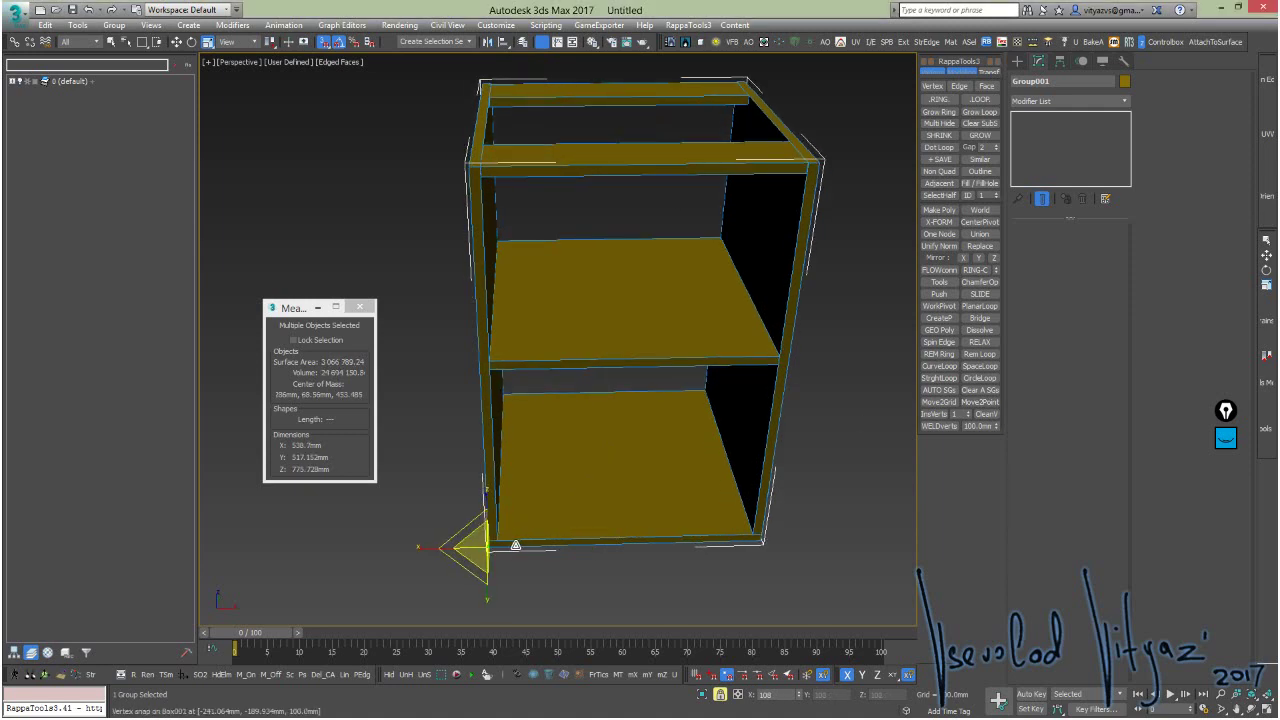
{"action": "left_click_drag", "start_coordinate": [489, 549], "coordinate": [487, 548]}
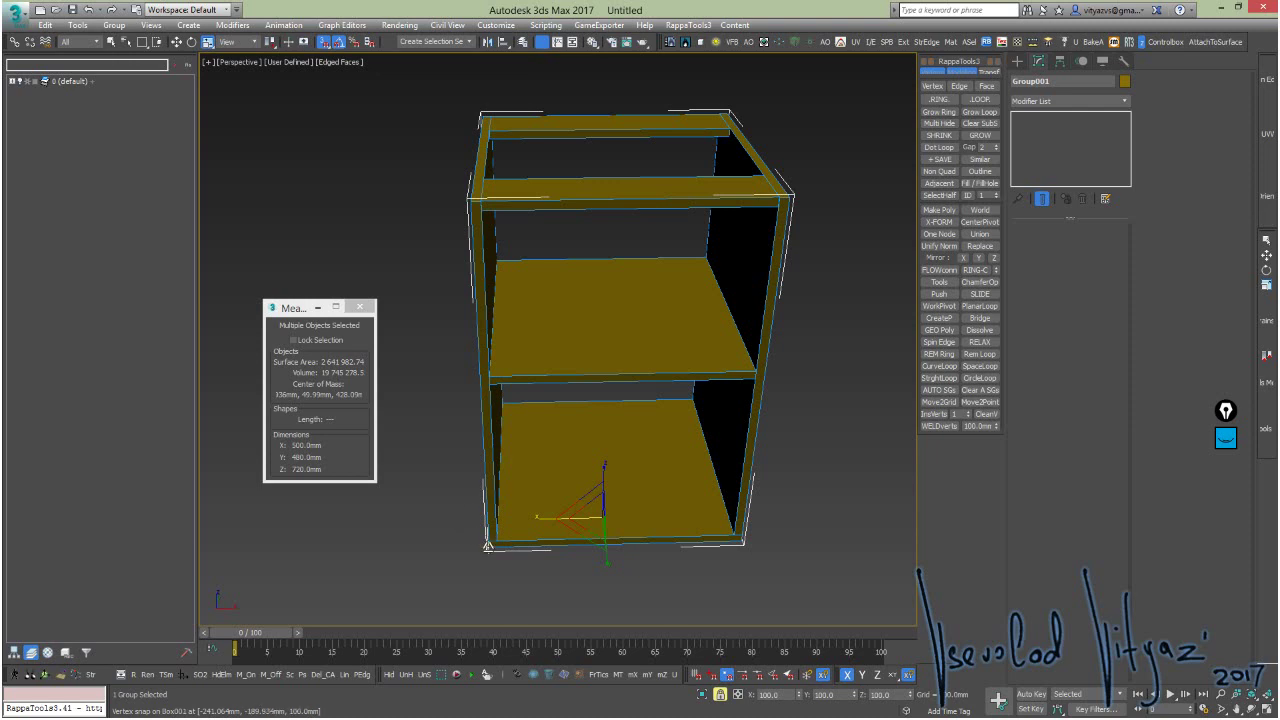
{"action": "left_click_drag", "start_coordinate": [489, 548], "coordinate": [499, 551]}
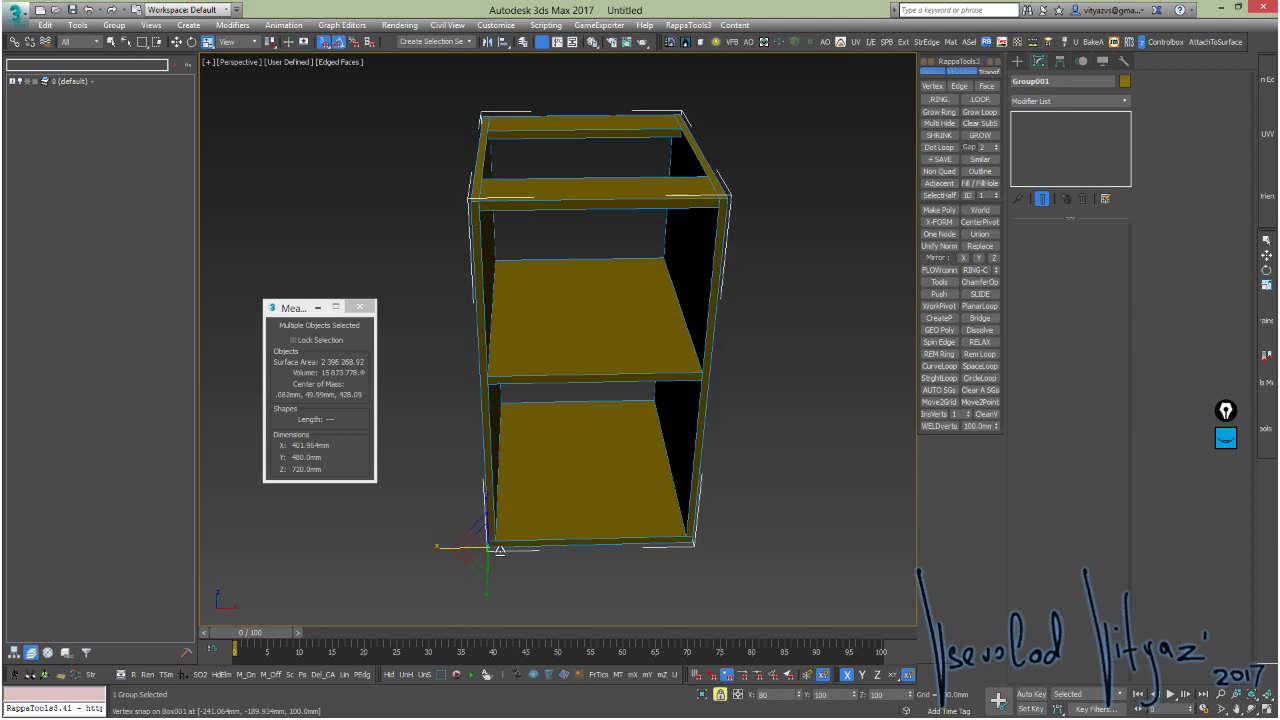
{"action": "left_click_drag", "start_coordinate": [499, 551], "coordinate": [500, 551]}
{"action": "left_click", "coordinate": [500, 551]}
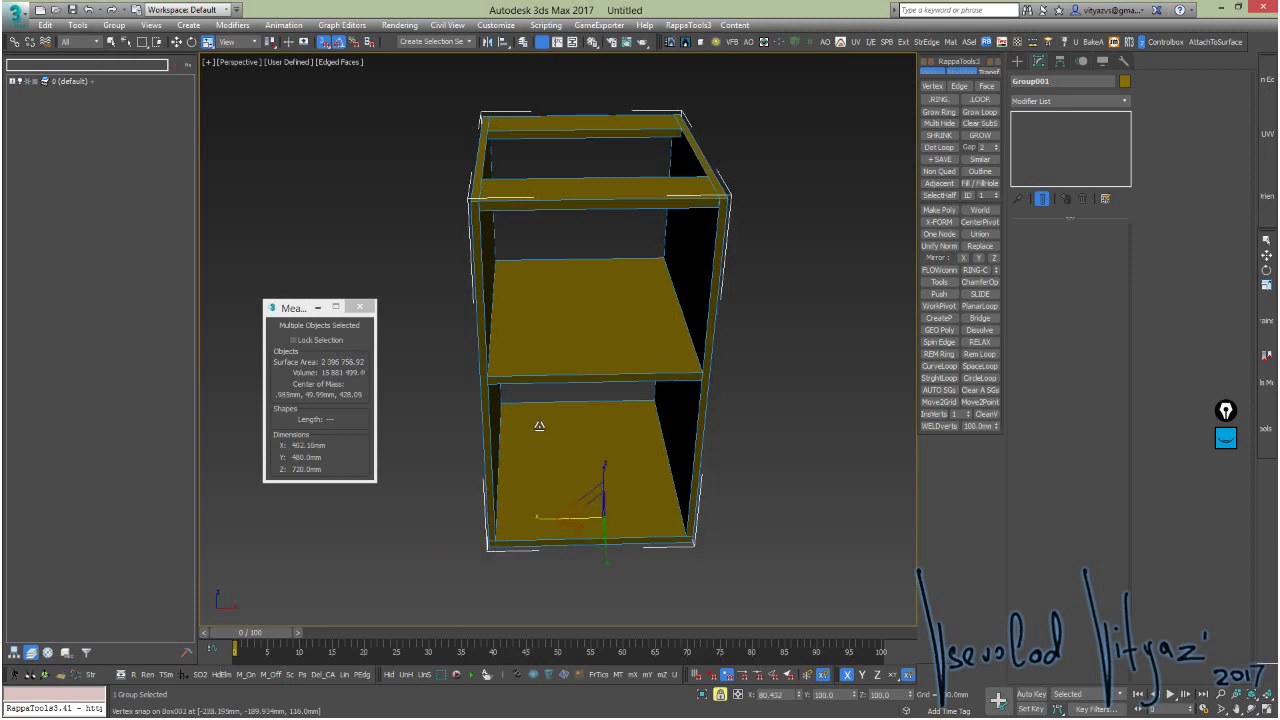
{"action": "middle_click_drag", "start_coordinate": [602, 367], "coordinate": [589, 320], "text": "alt"}
{"action": "key", "text": "alt+w"}
{"action": "key", "text": "alt+w"}
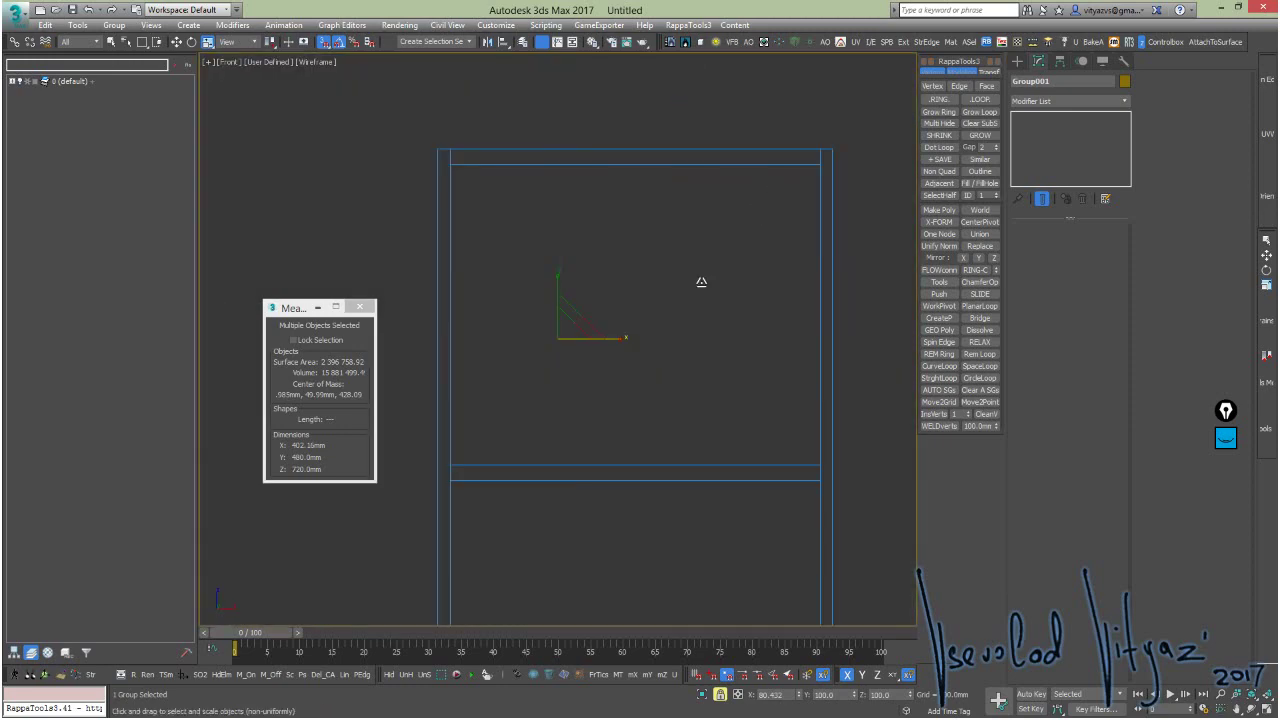
{"action": "scroll", "coordinate": [700, 280], "scroll_direction": "down", "scroll_amount": 3}
{"action": "scroll", "coordinate": [630, 250], "scroll_direction": "down", "scroll_amount": 3}
{"action": "left_click", "coordinate": [767, 286]}
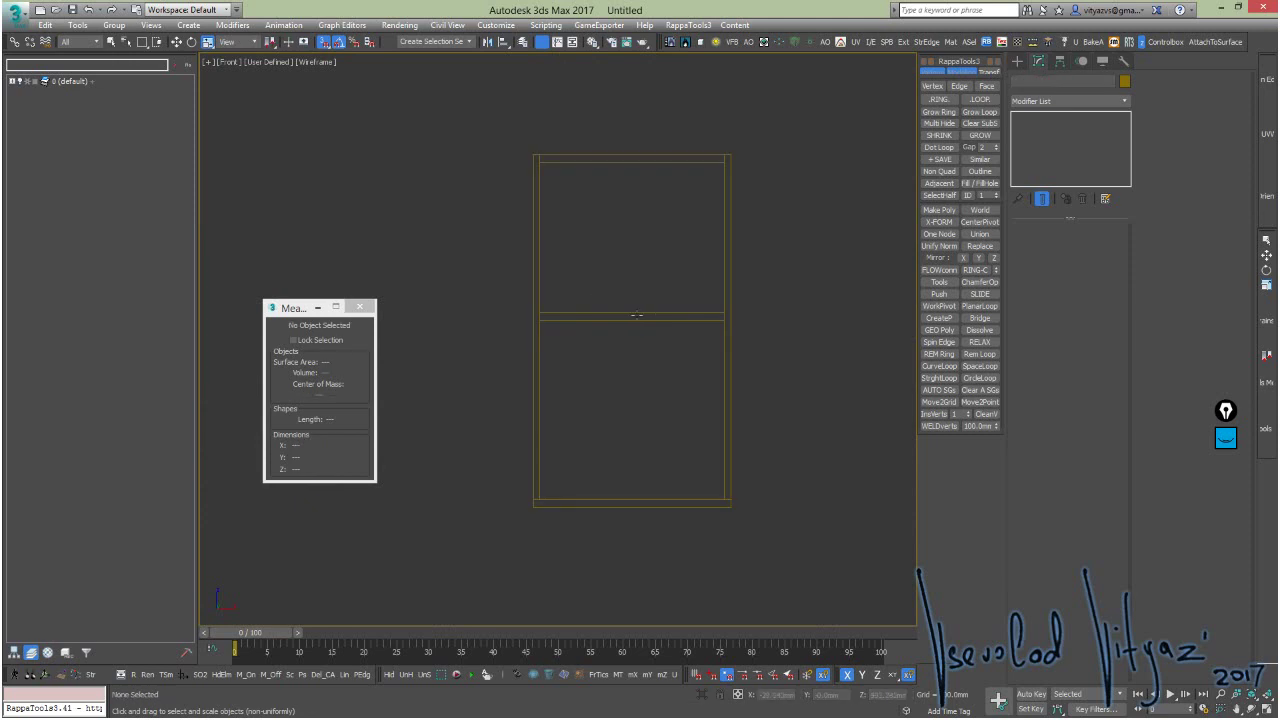
{"action": "left_click", "coordinate": [636, 315]}
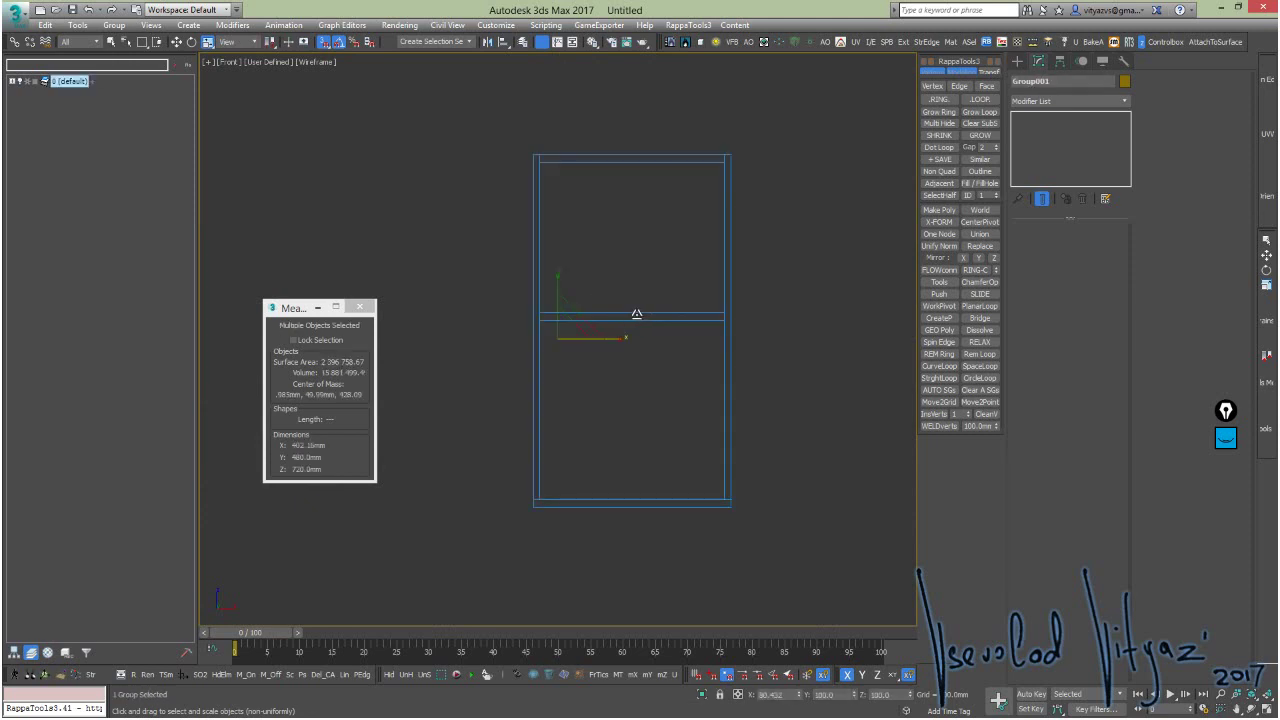
{"action": "left_click", "coordinate": [631, 272]}
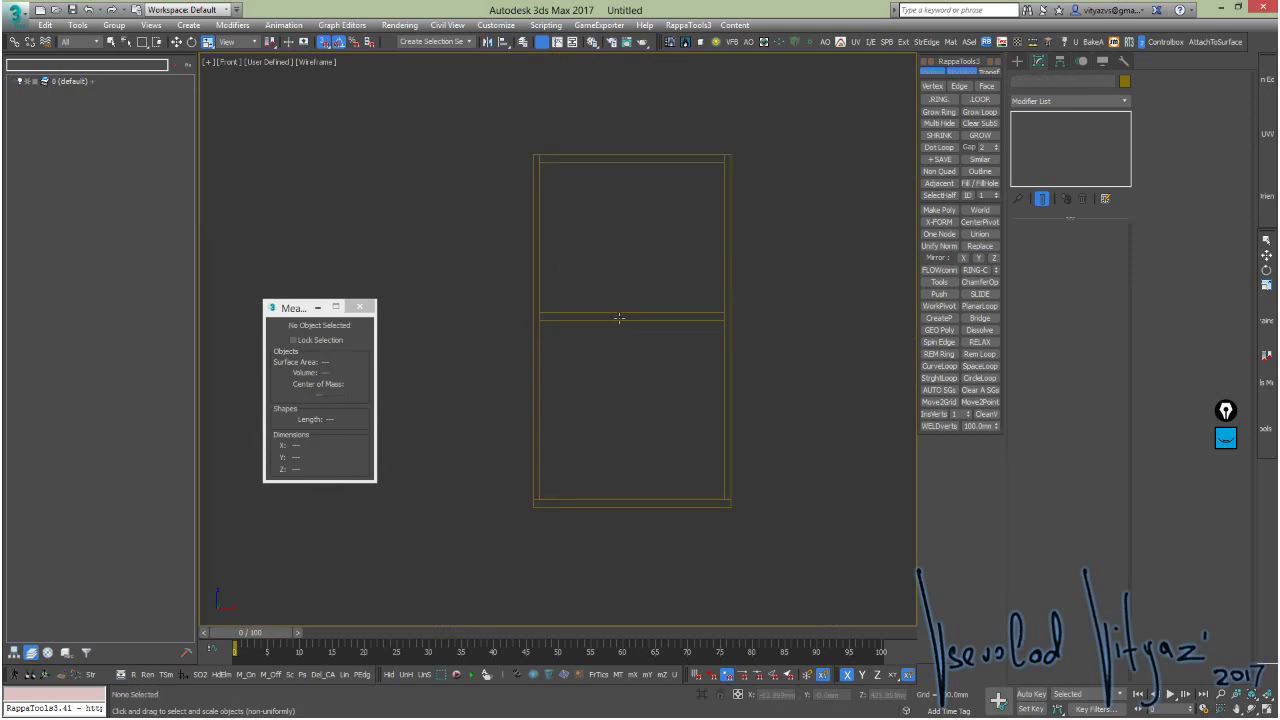
{"action": "left_click", "coordinate": [645, 316]}
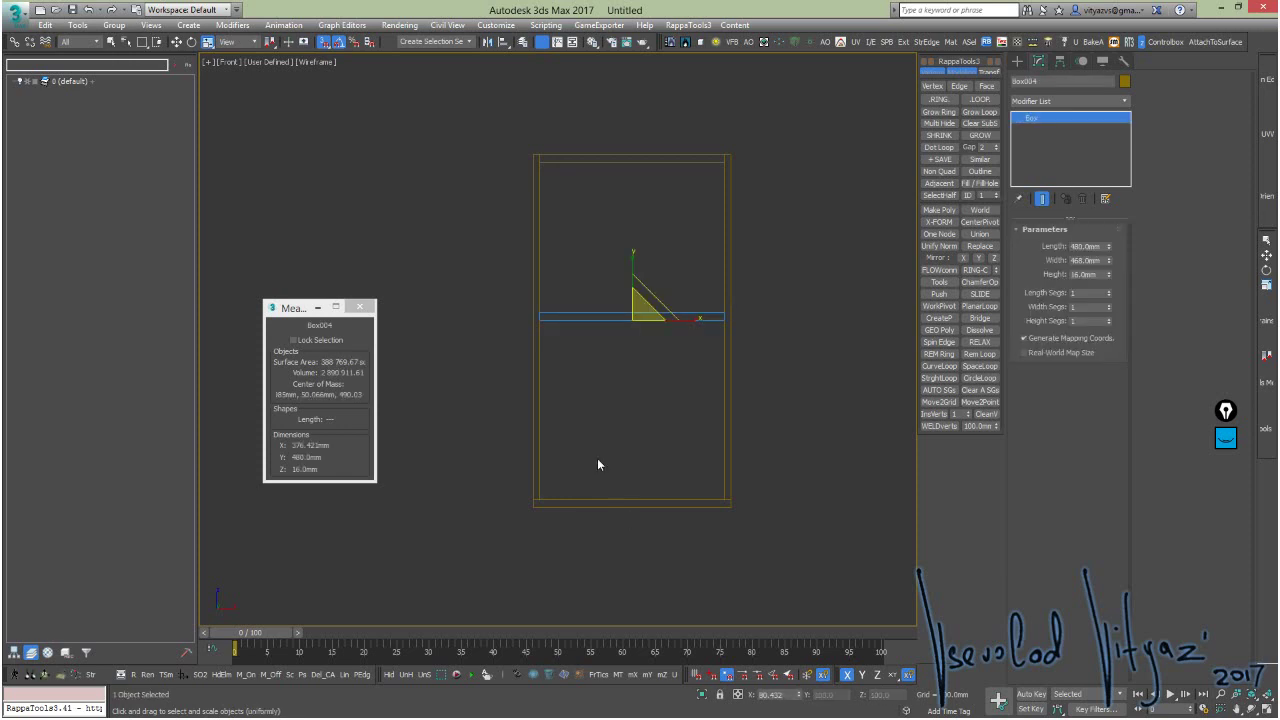
{"action": "left_click", "coordinate": [600, 502]}
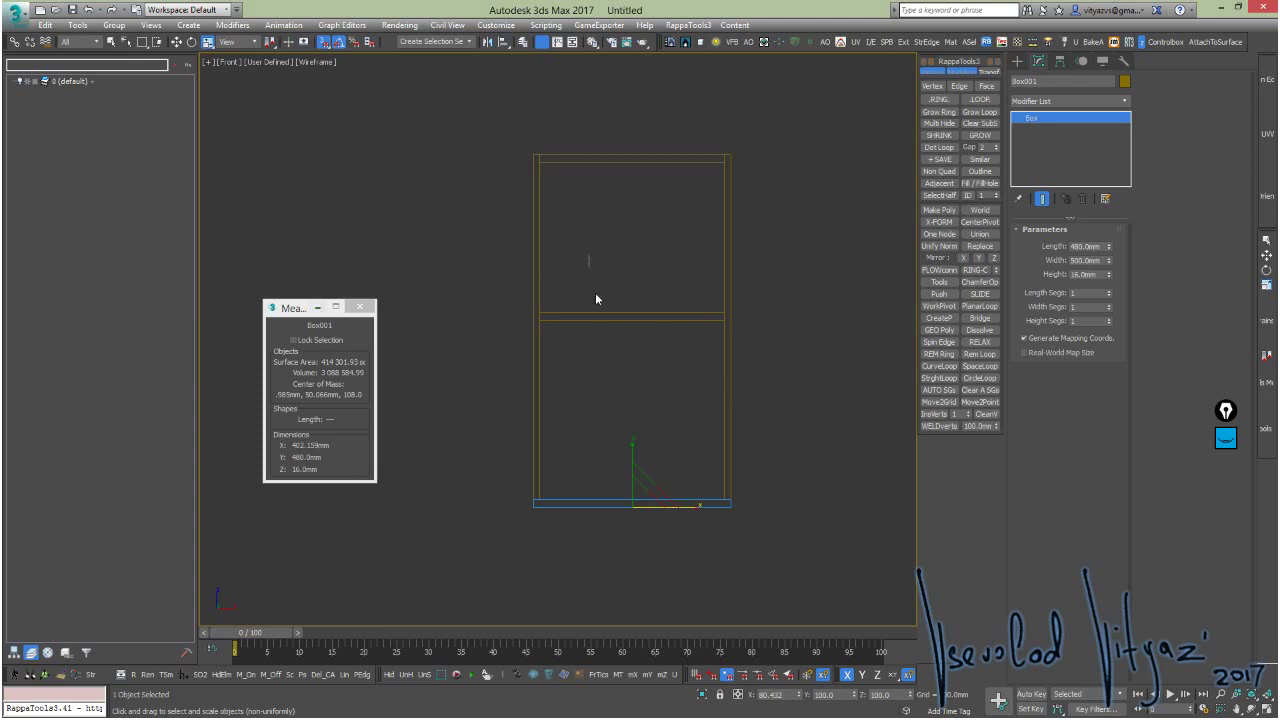
{"action": "left_click", "coordinate": [602, 318]}
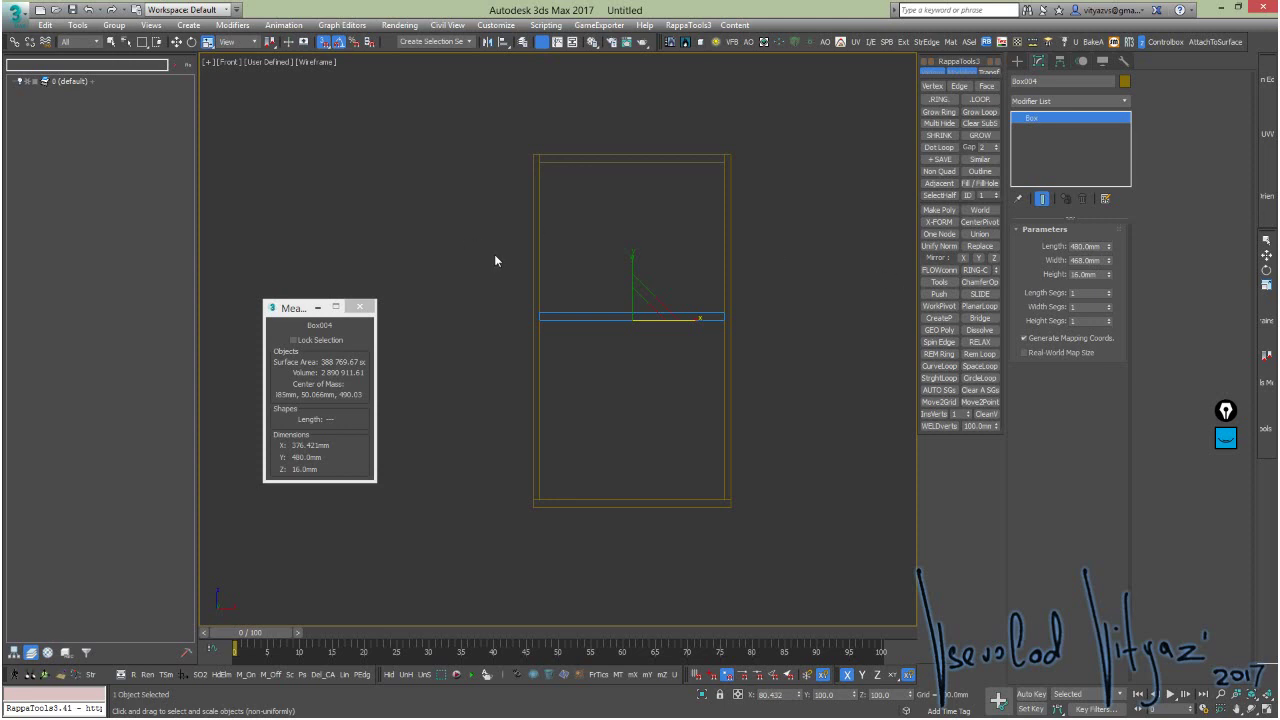
{"action": "mouse_move", "coordinate": [580, 314]}
{"action": "middle_mouse_down"}
{"action": "mouse_move", "coordinate": [574, 277]}
{"action": "mouse_move", "coordinate": [575, 297]}
{"action": "middle_mouse_up"}
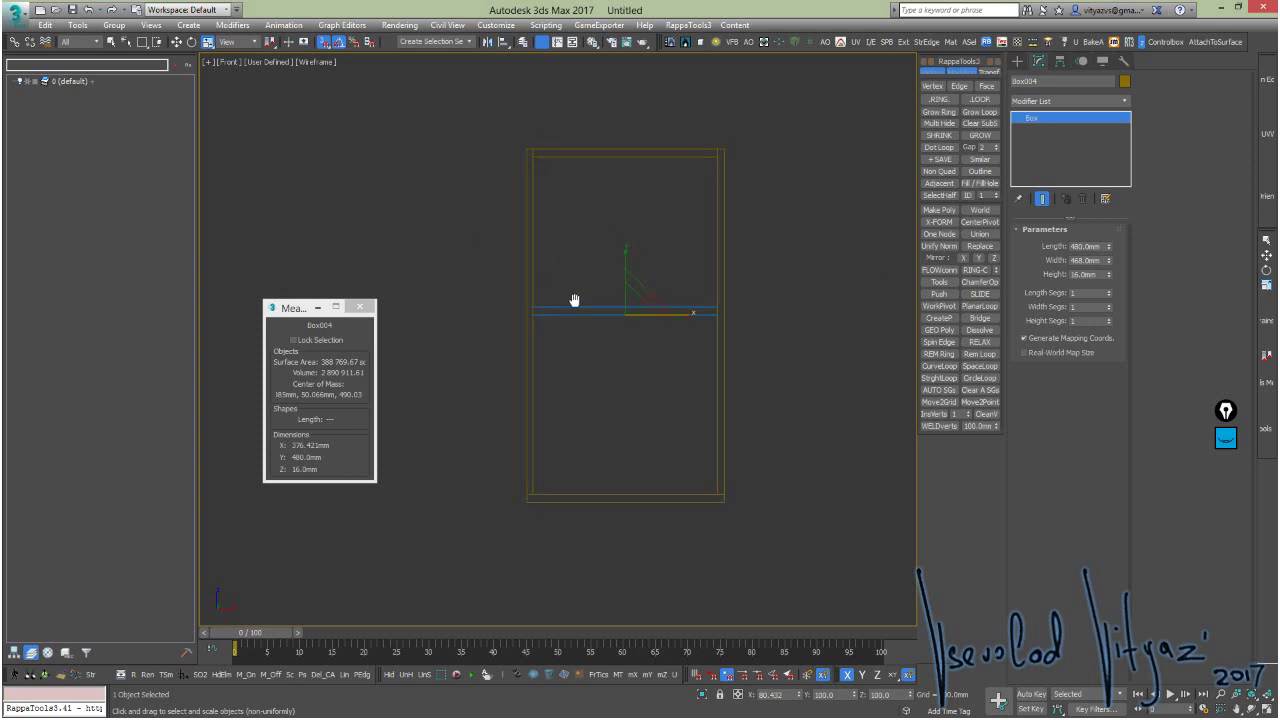
{"action": "scroll", "coordinate": [700, 250], "scroll_direction": "up", "scroll_amount": 2}
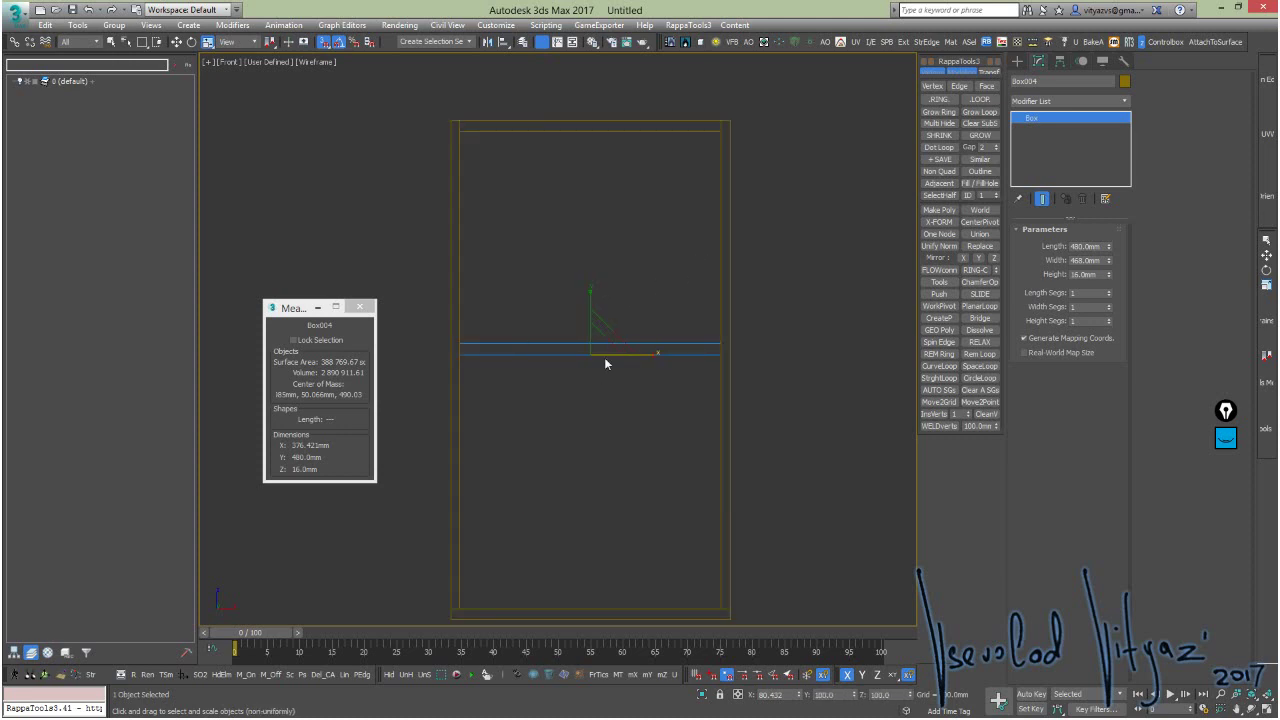
{"action": "left_click", "coordinate": [716, 241]}
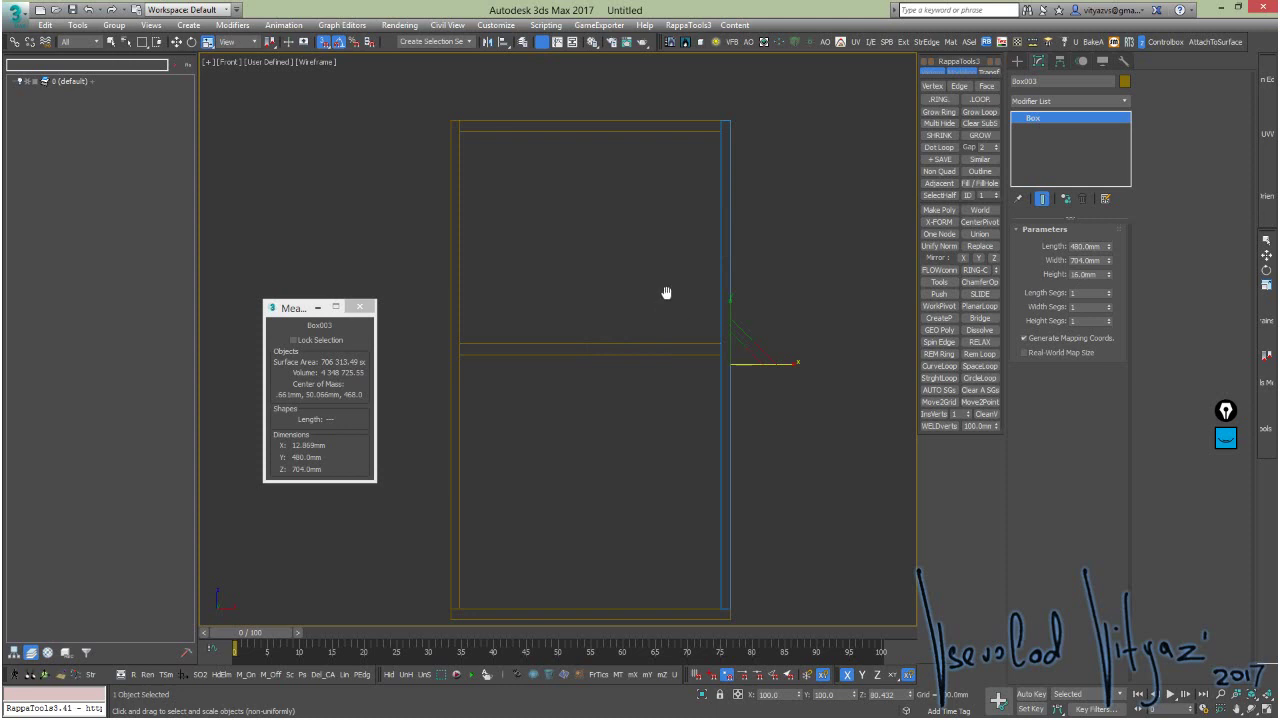
{"action": "scroll", "coordinate": [745, 300], "scroll_direction": "up", "scroll_amount": 1}
{"action": "middle_click_drag", "start_coordinate": [743, 371], "coordinate": [743, 215]}
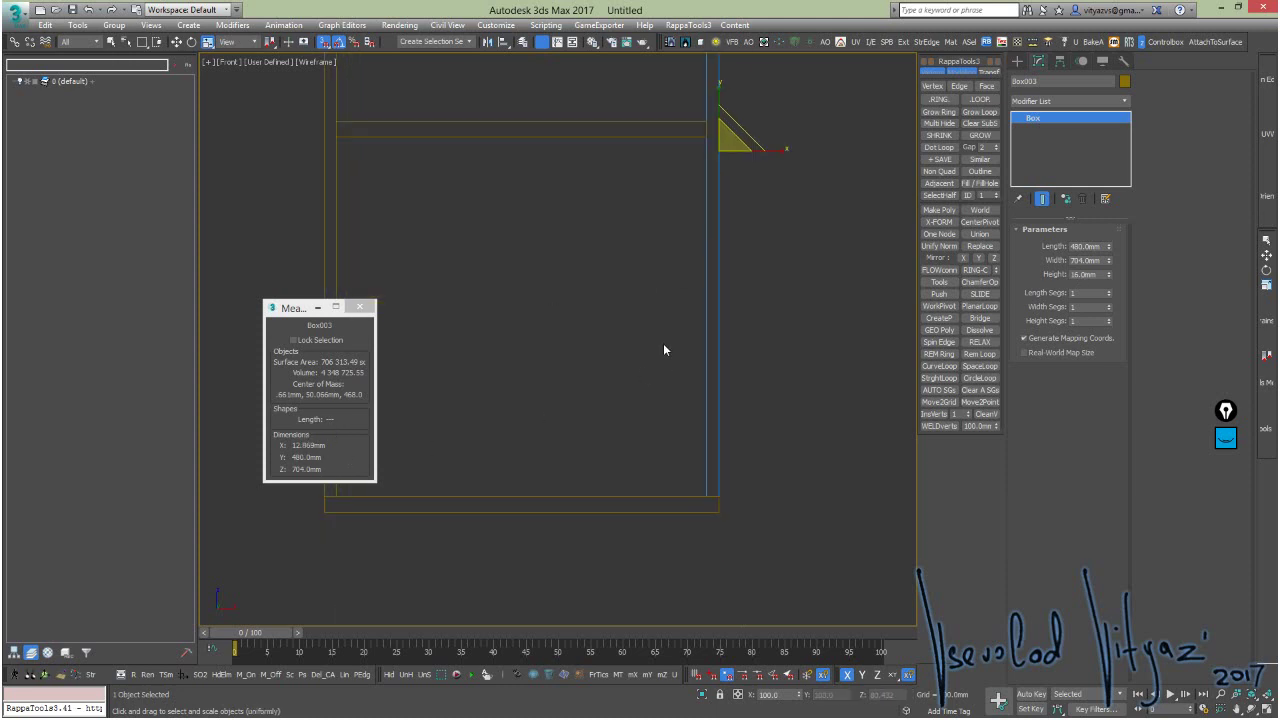
{"action": "middle_click_drag", "start_coordinate": [663, 350], "coordinate": [735, 312]}
{"action": "left_click", "coordinate": [575, 466]}
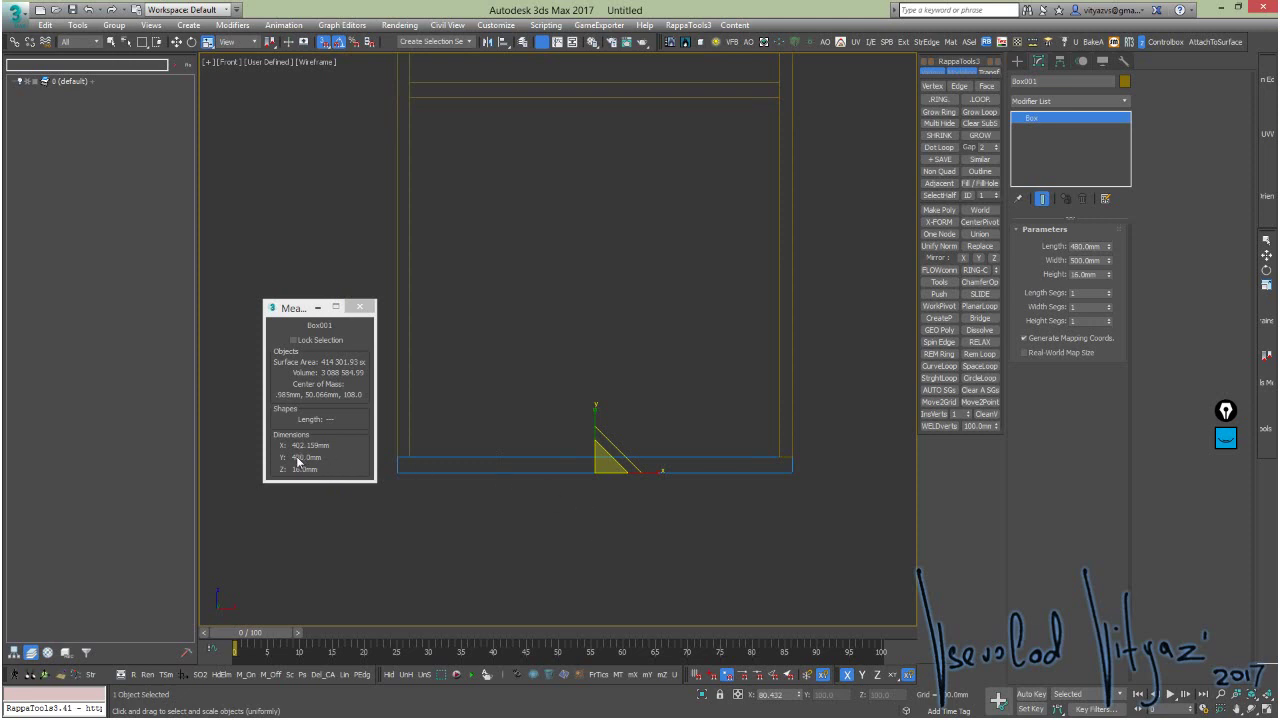
{"action": "key", "text": "r"}
{"action": "middle_click_drag", "start_coordinate": [704, 262], "coordinate": [731, 400]}
{"action": "scroll", "coordinate": [666, 342], "scroll_direction": "down", "scroll_amount": 2}
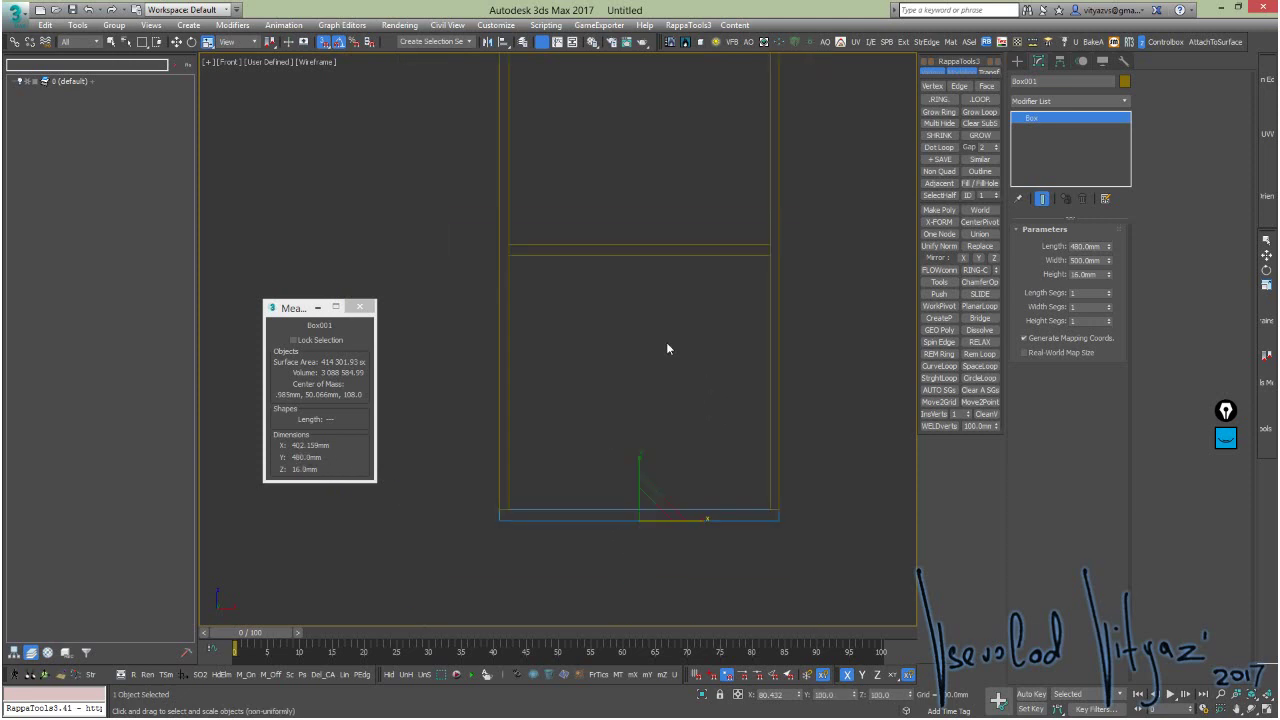
{"action": "left_click_drag", "start_coordinate": [616, 190], "coordinate": [654, 335]}
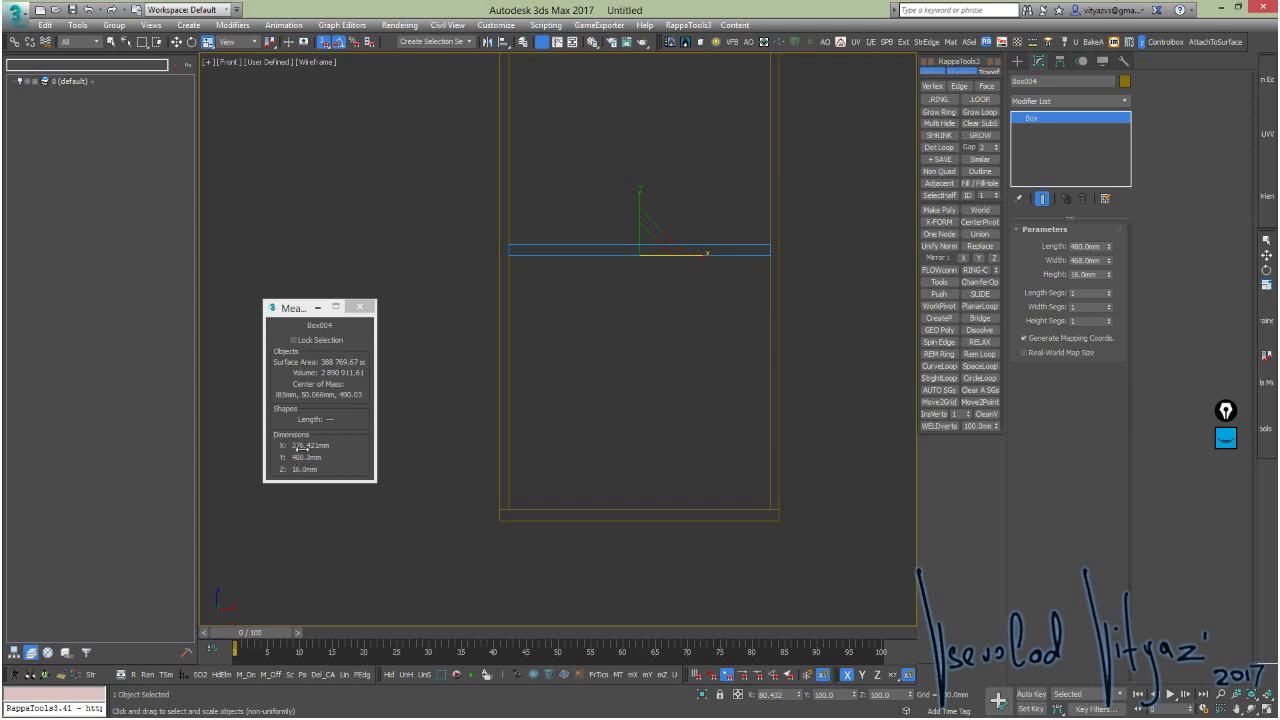
{"action": "left_click", "coordinate": [773, 373]}
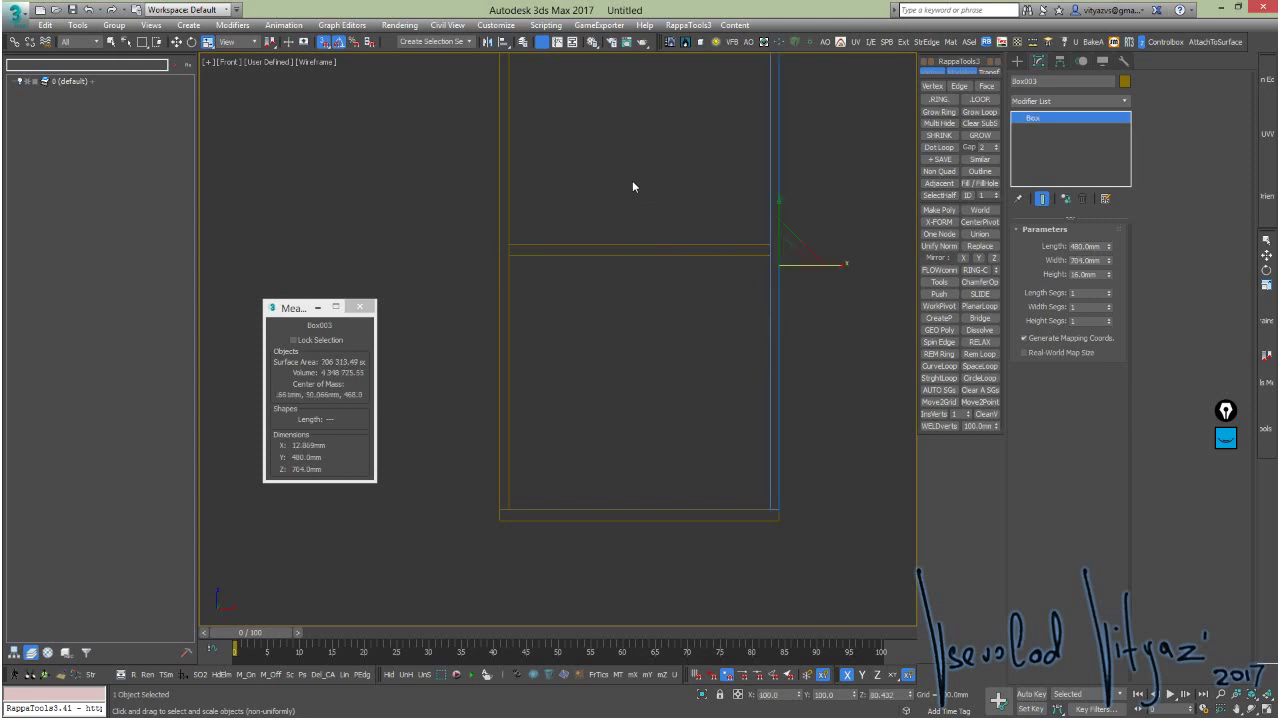
{"action": "left_click_drag", "start_coordinate": [666, 316], "coordinate": [594, 337]}
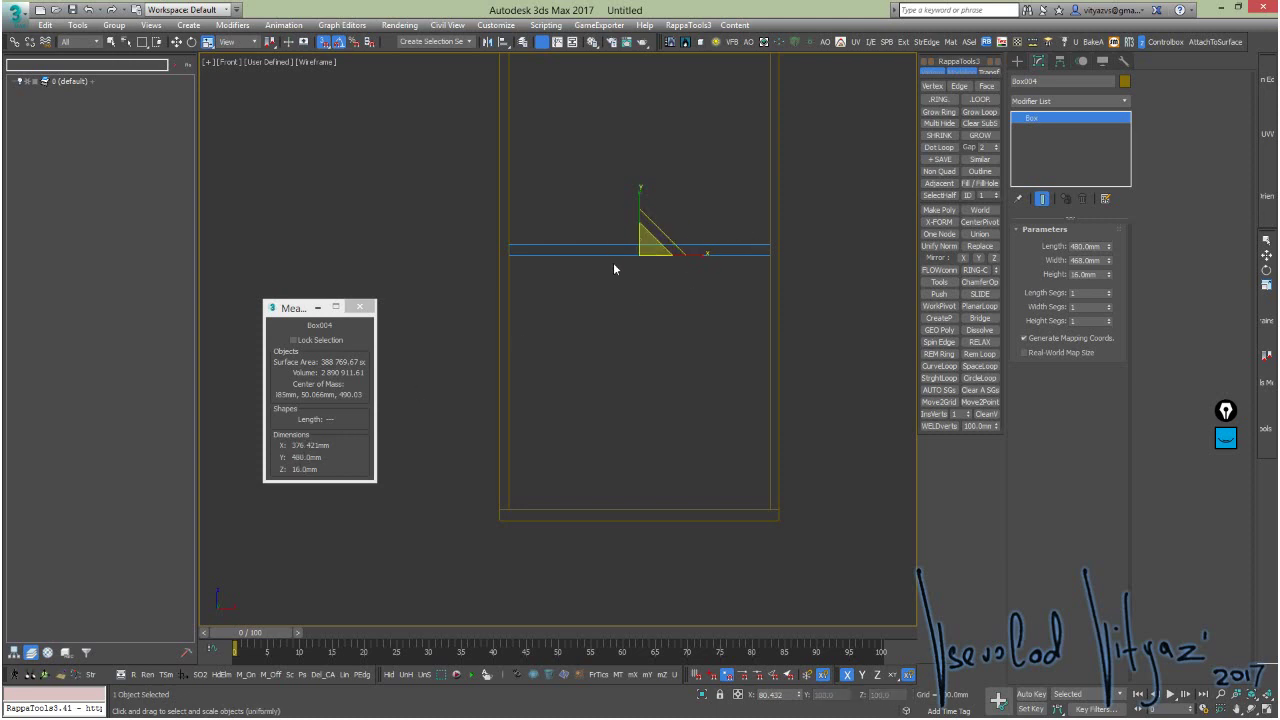
{"action": "left_click", "coordinate": [773, 330]}
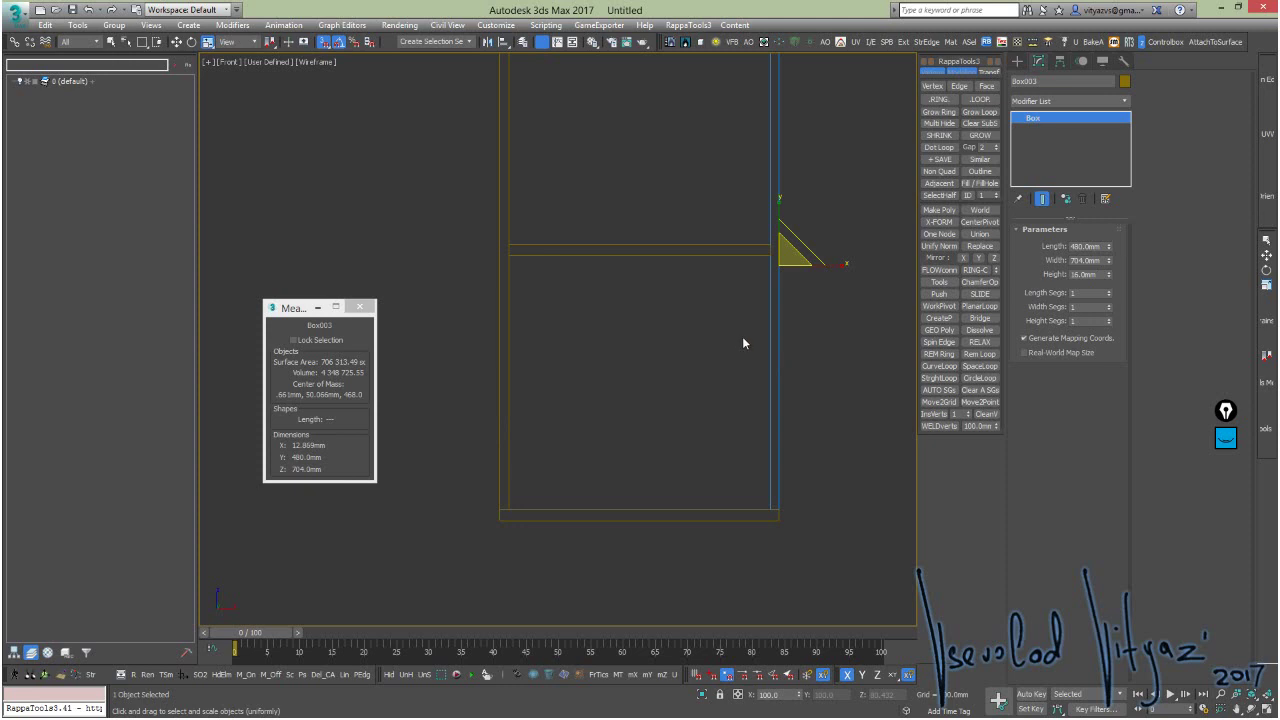
{"action": "middle_click_drag", "start_coordinate": [747, 364], "coordinate": [741, 338]}
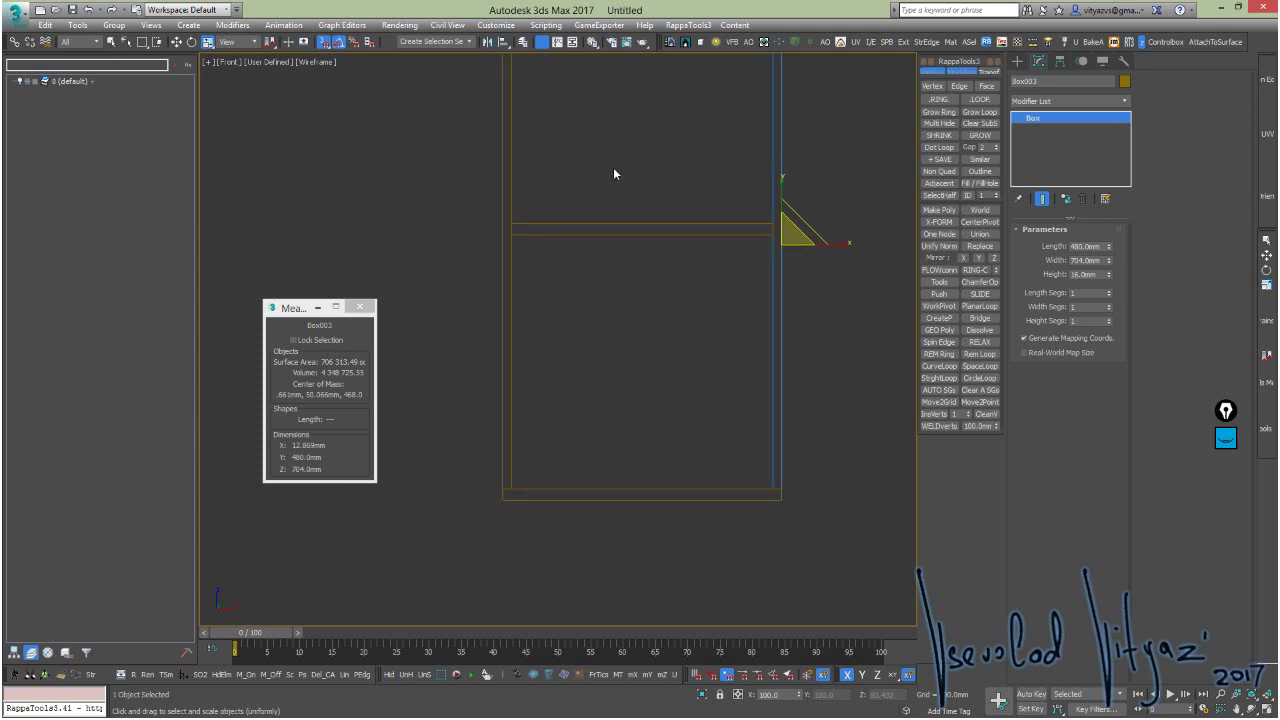
{"action": "left_click", "coordinate": [628, 224]}
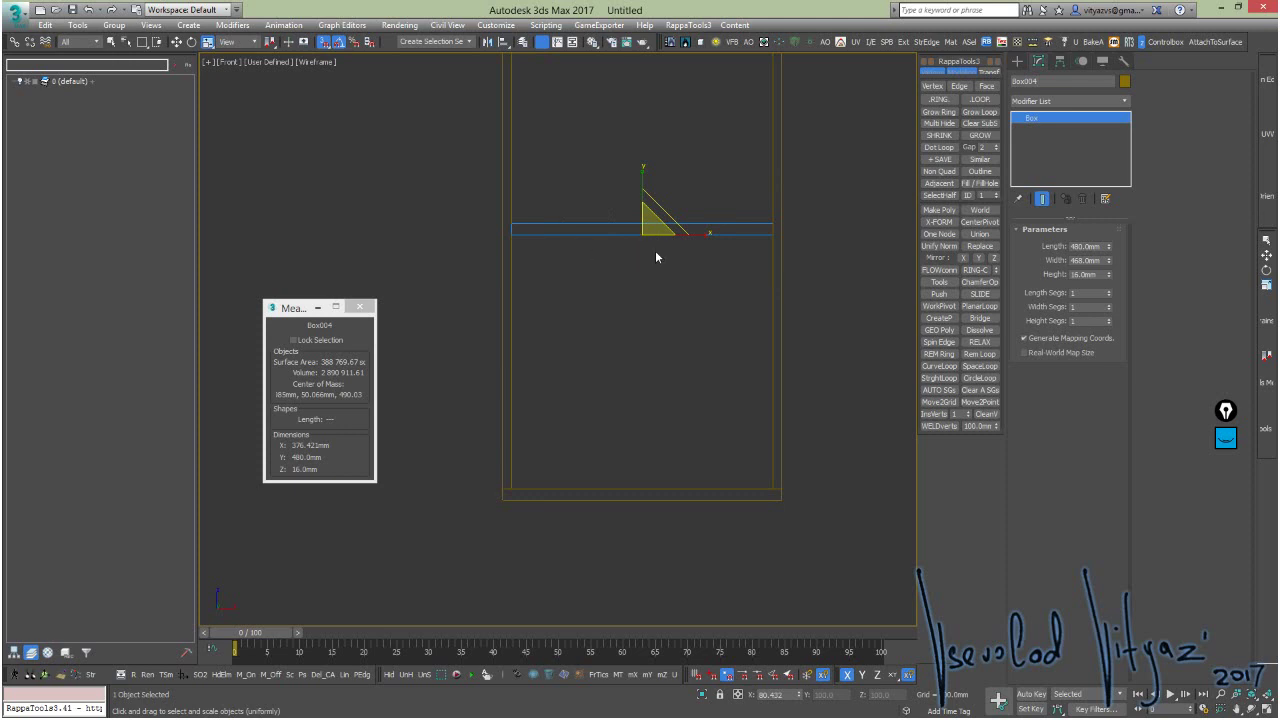
{"action": "middle_click_drag", "start_coordinate": [650, 232], "coordinate": [641, 290]}
{"action": "scroll", "coordinate": [634, 305], "scroll_direction": "down", "scroll_amount": 2}
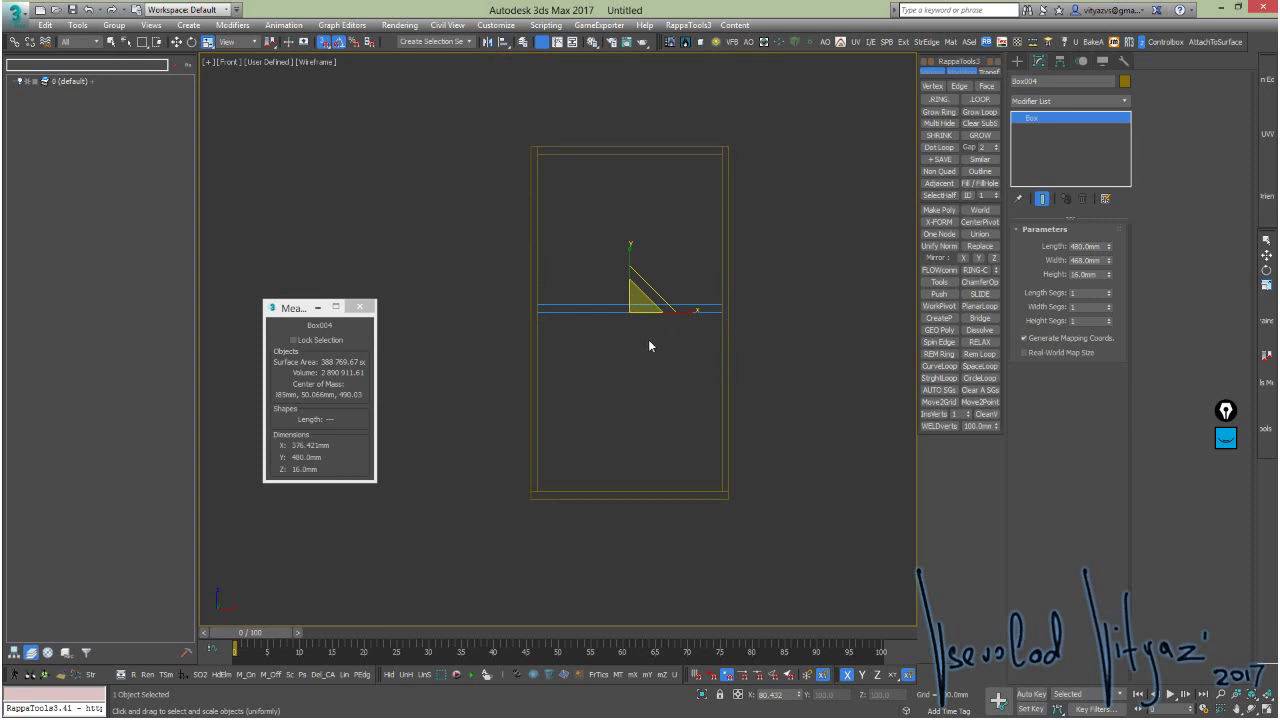
{"action": "middle_click_drag", "start_coordinate": [633, 275], "coordinate": [625, 289]}
{"action": "scroll", "coordinate": [625, 297], "scroll_direction": "down", "scroll_amount": 2}
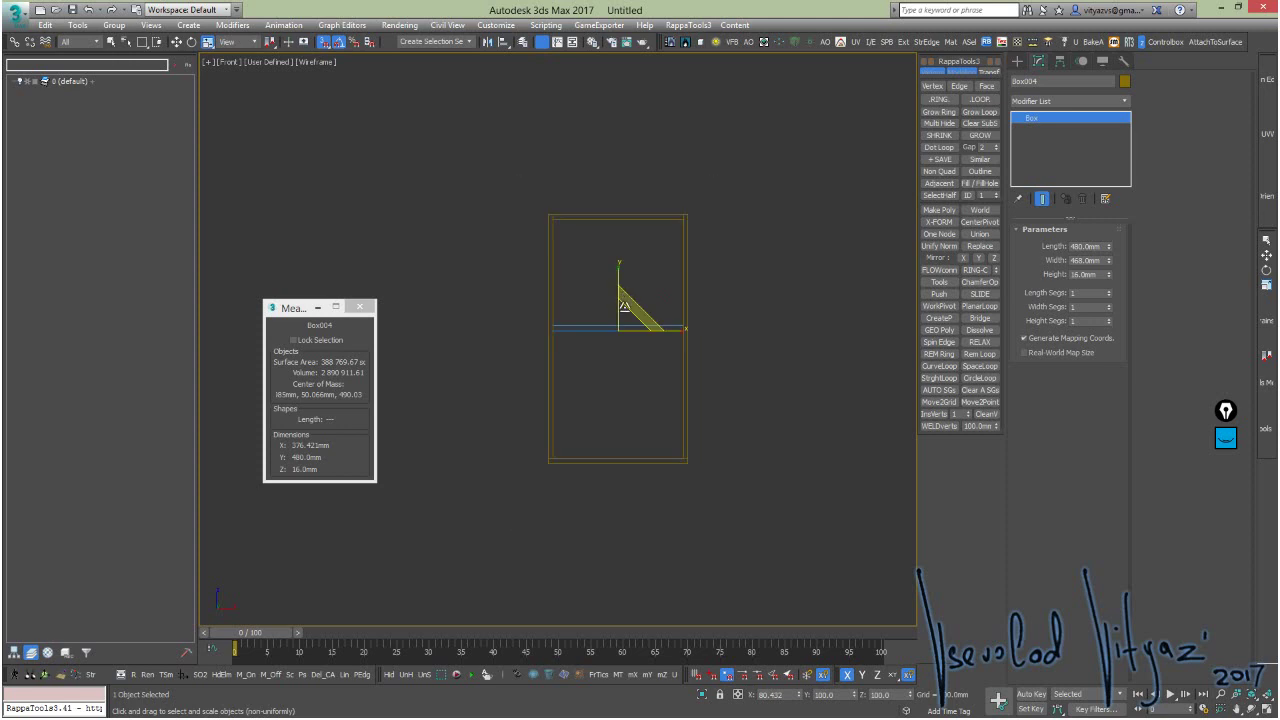
- Add an Edit Poly modifier and offset the cabinet's right-side vertices -100 mm in X
{"action": "left_click", "coordinate": [714, 360]}
{"action": "key", "text": "ctrl+a"}
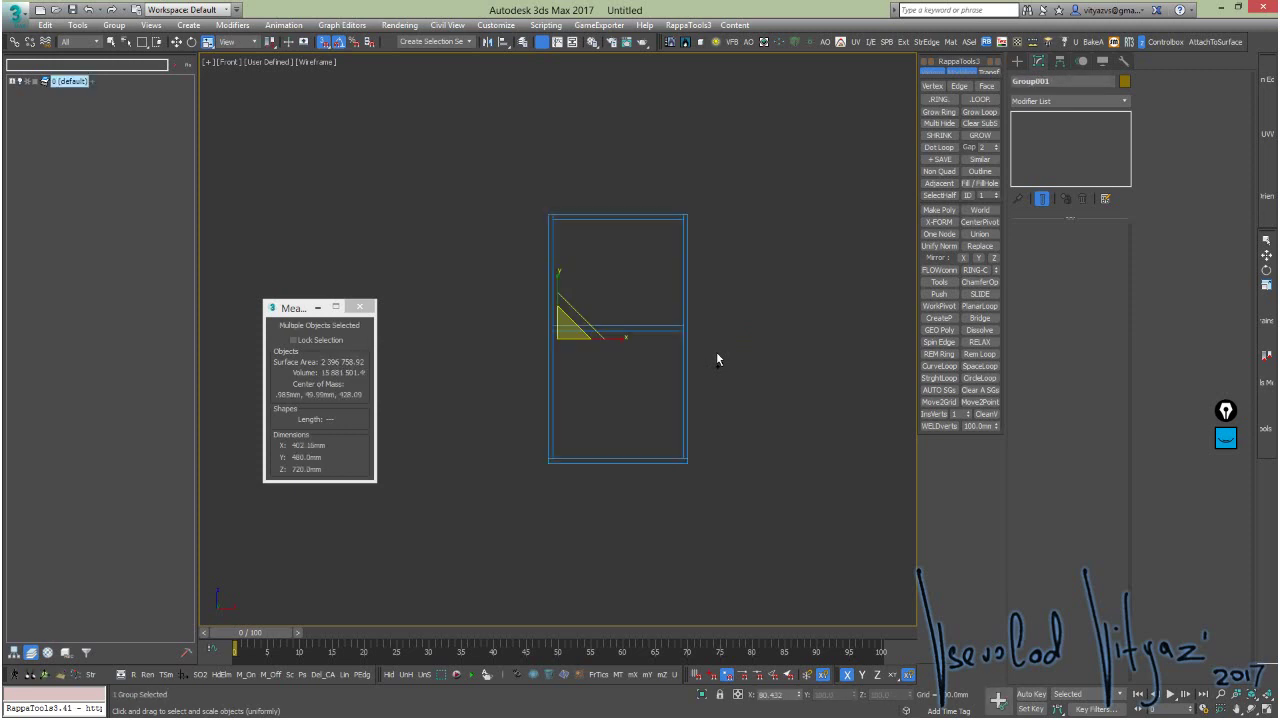
{"action": "right_click", "coordinate": [663, 218]}
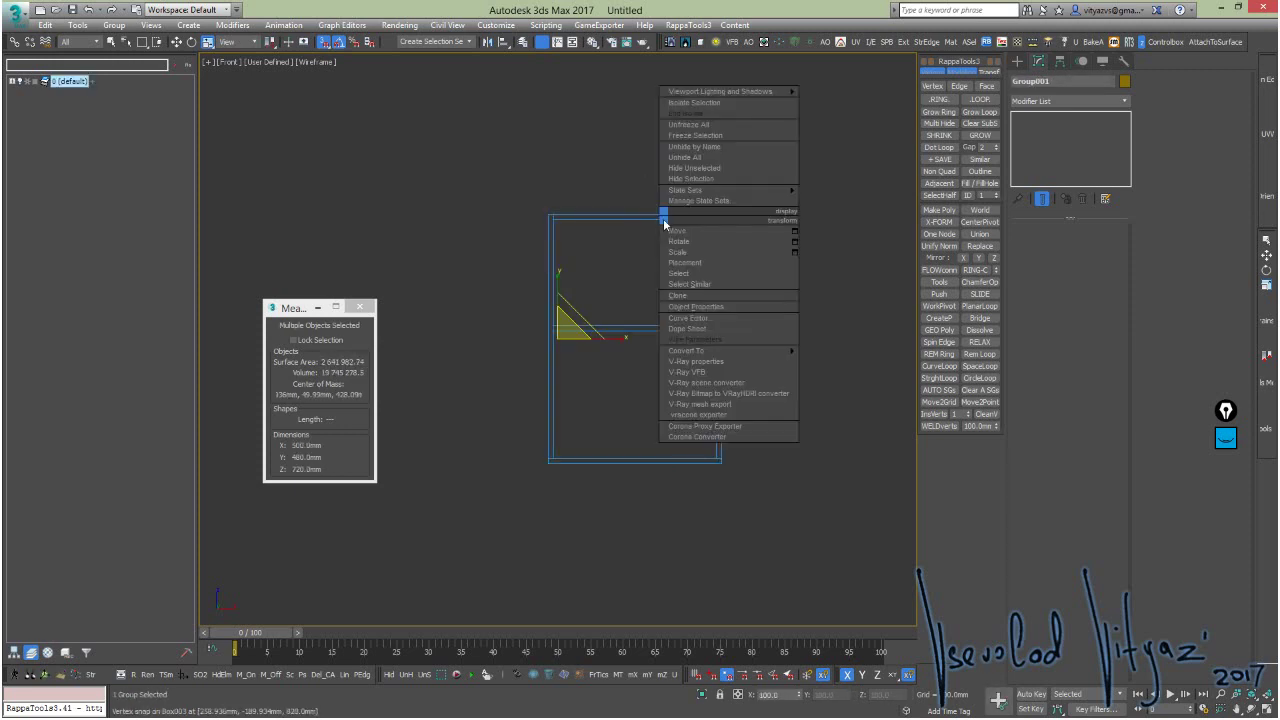
{"action": "key", "text": "Escape"}
{"action": "right_click", "coordinate": [651, 214], "text": "shift"}
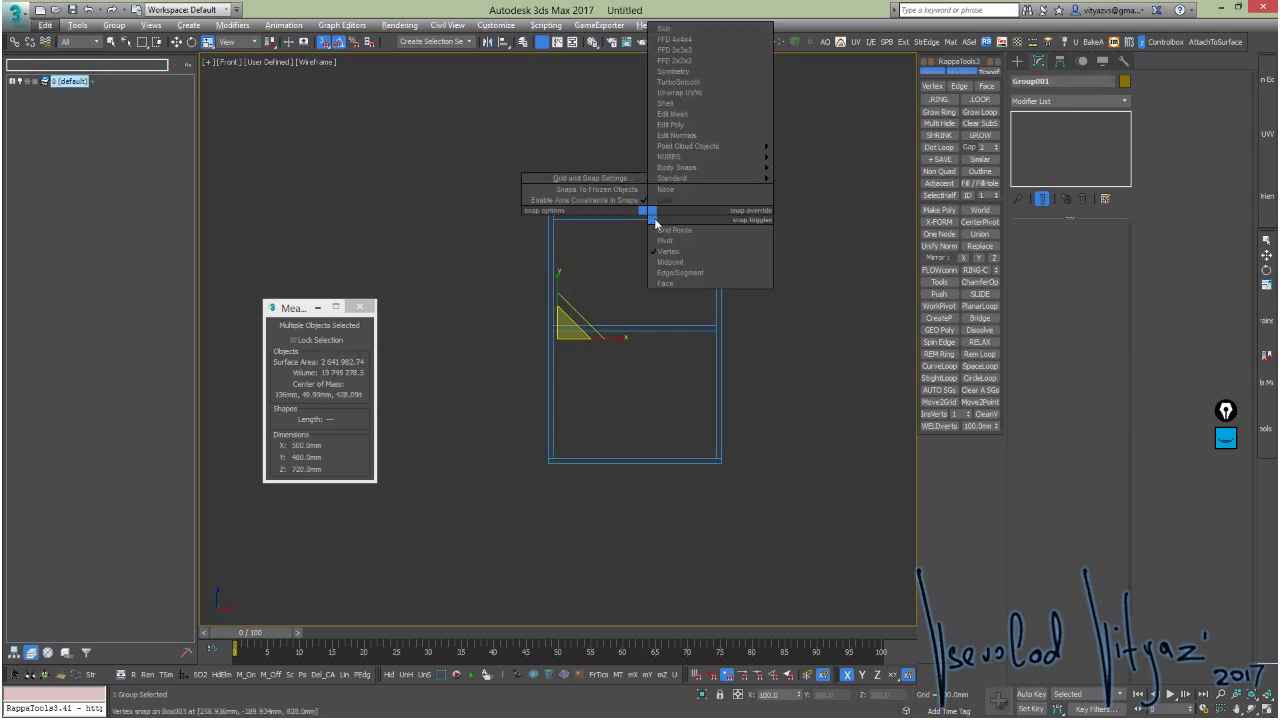
{"action": "left_click", "coordinate": [709, 123]}
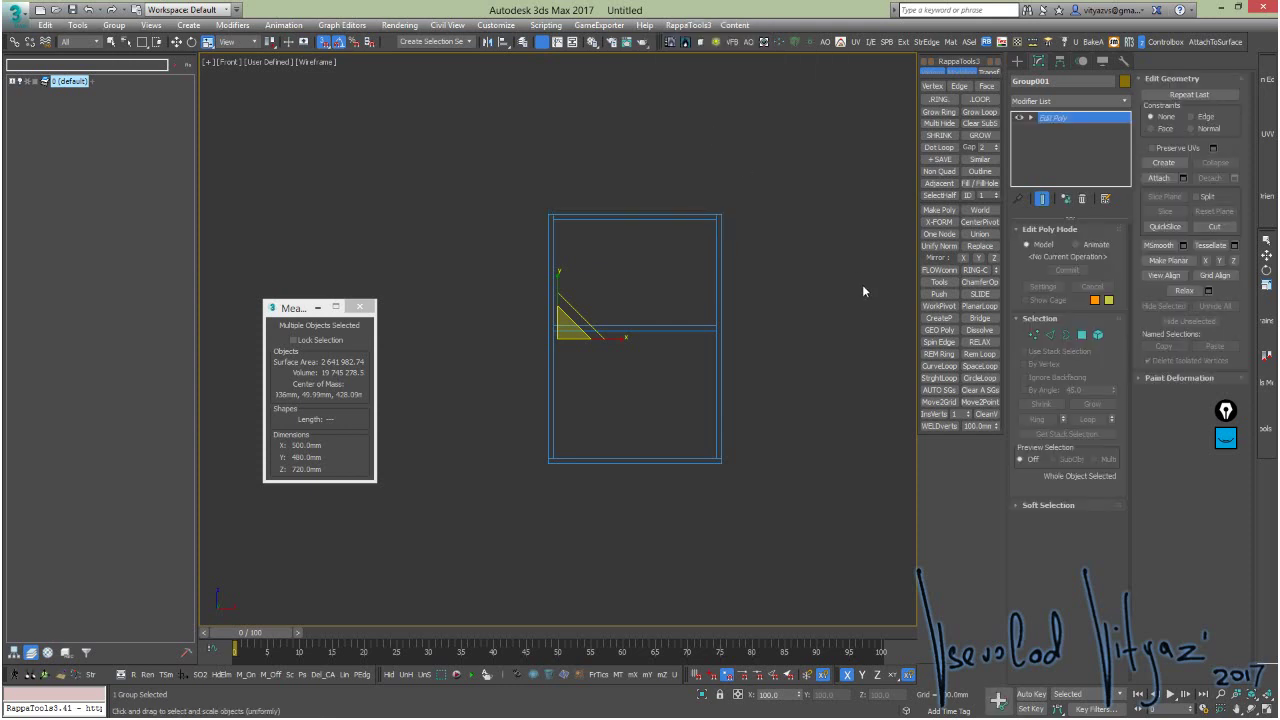
{"action": "key", "text": "1"}
{"action": "left_click_drag", "start_coordinate": [700, 200], "coordinate": [823, 508]}
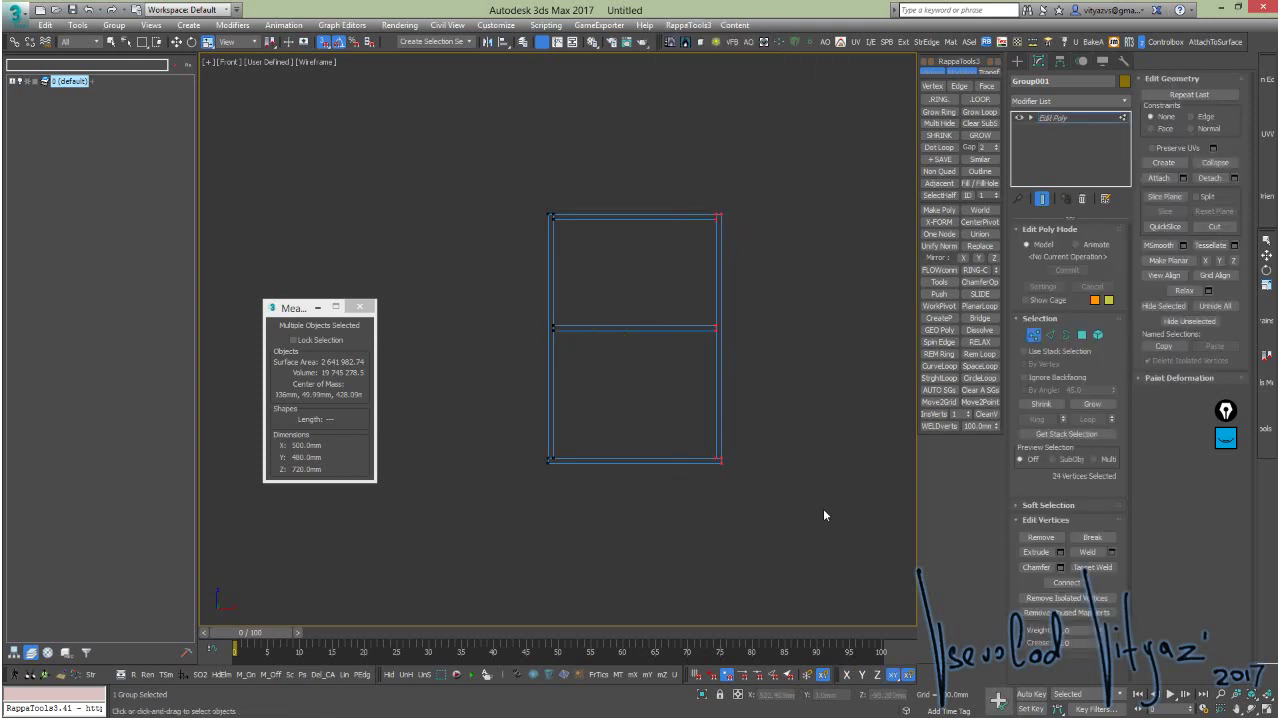
{"action": "key", "text": "w"}
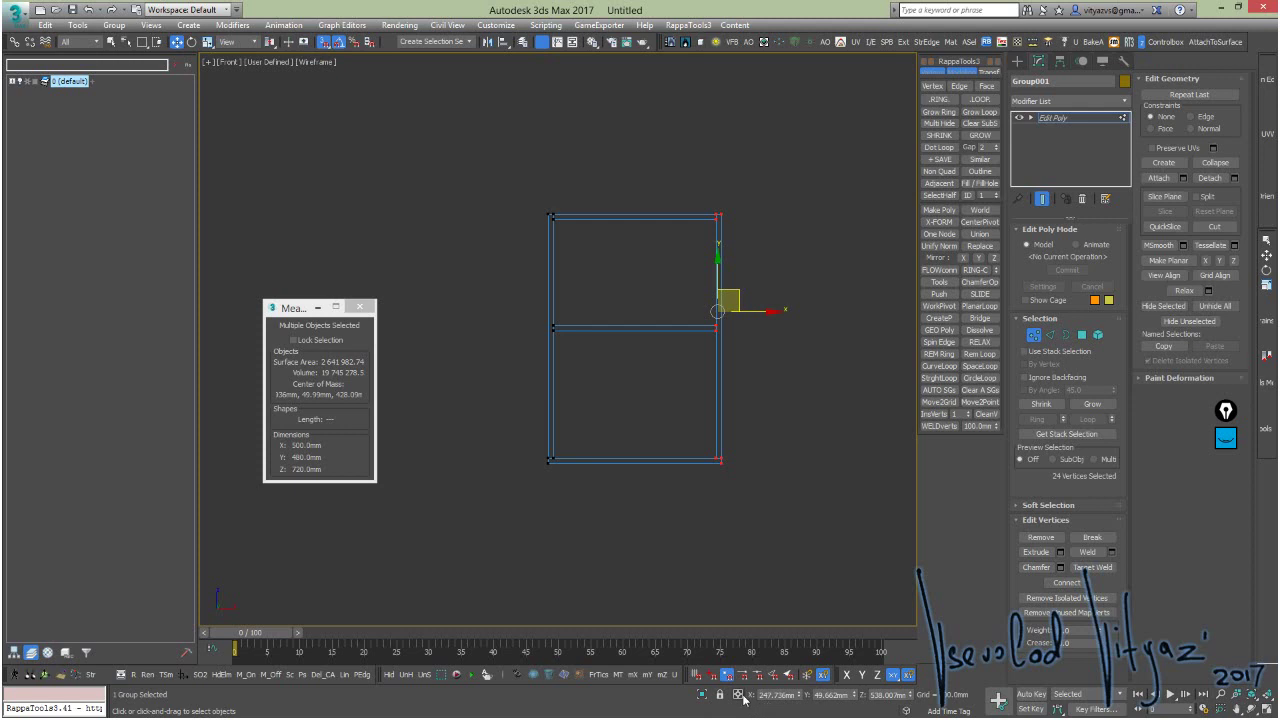
{"action": "left_click", "coordinate": [740, 695]}
{"action": "type", "text": "00"}
{"action": "key", "text": "Return"}
- Verify the cabinet is now 400 mm wide and shelf Box004 is 368 mm
{"action": "left_click", "coordinate": [760, 279]}
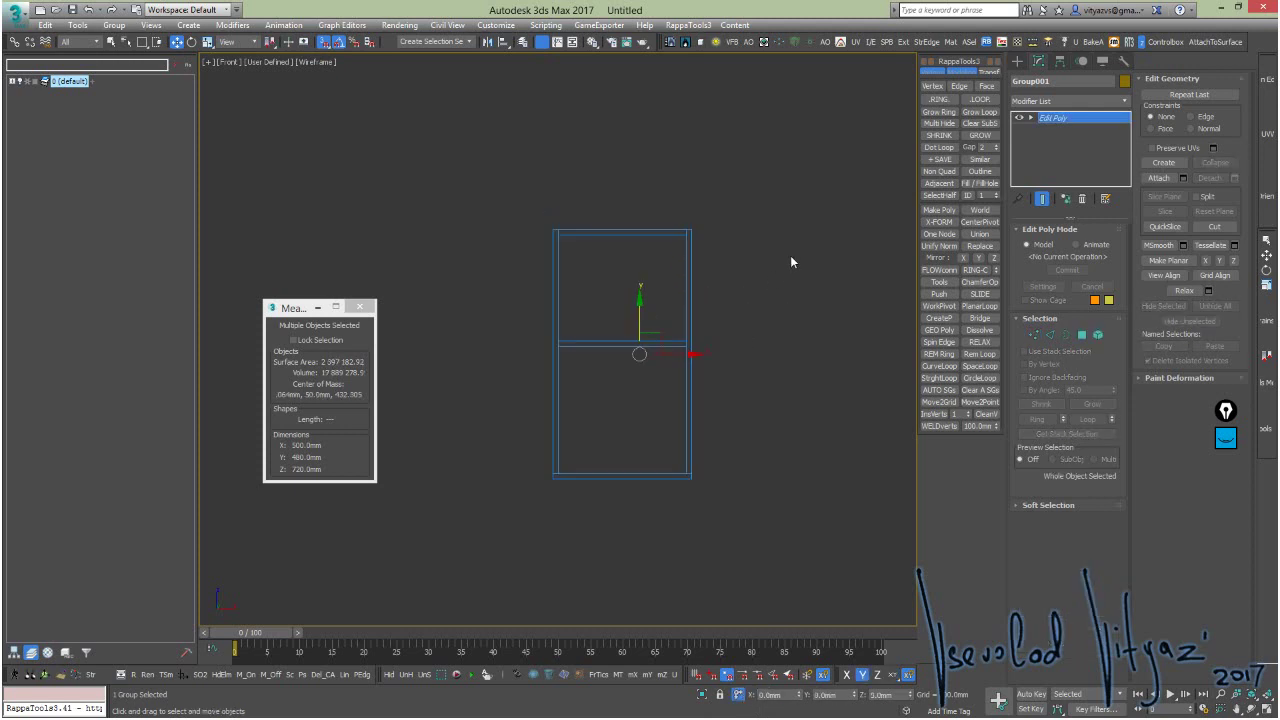
{"action": "left_click", "coordinate": [790, 255]}
{"action": "left_click", "coordinate": [652, 345]}
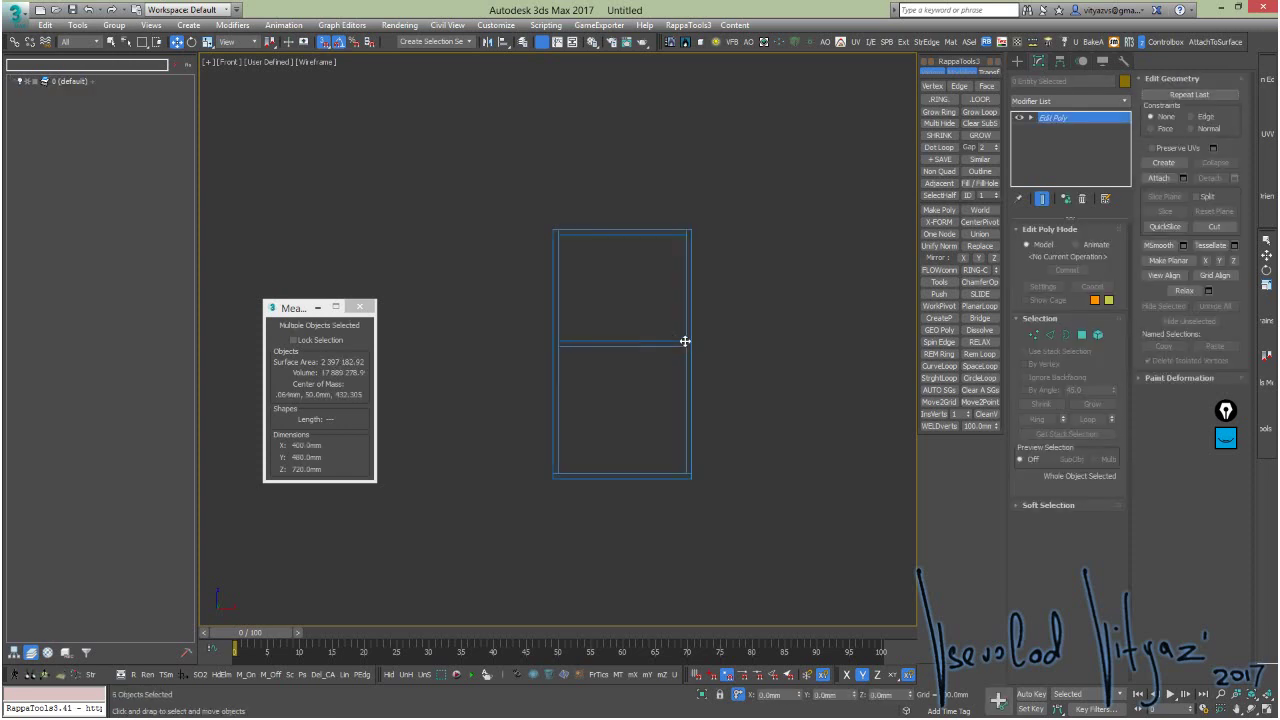
{"action": "left_click", "coordinate": [746, 321]}
{"action": "left_click", "coordinate": [606, 346]}
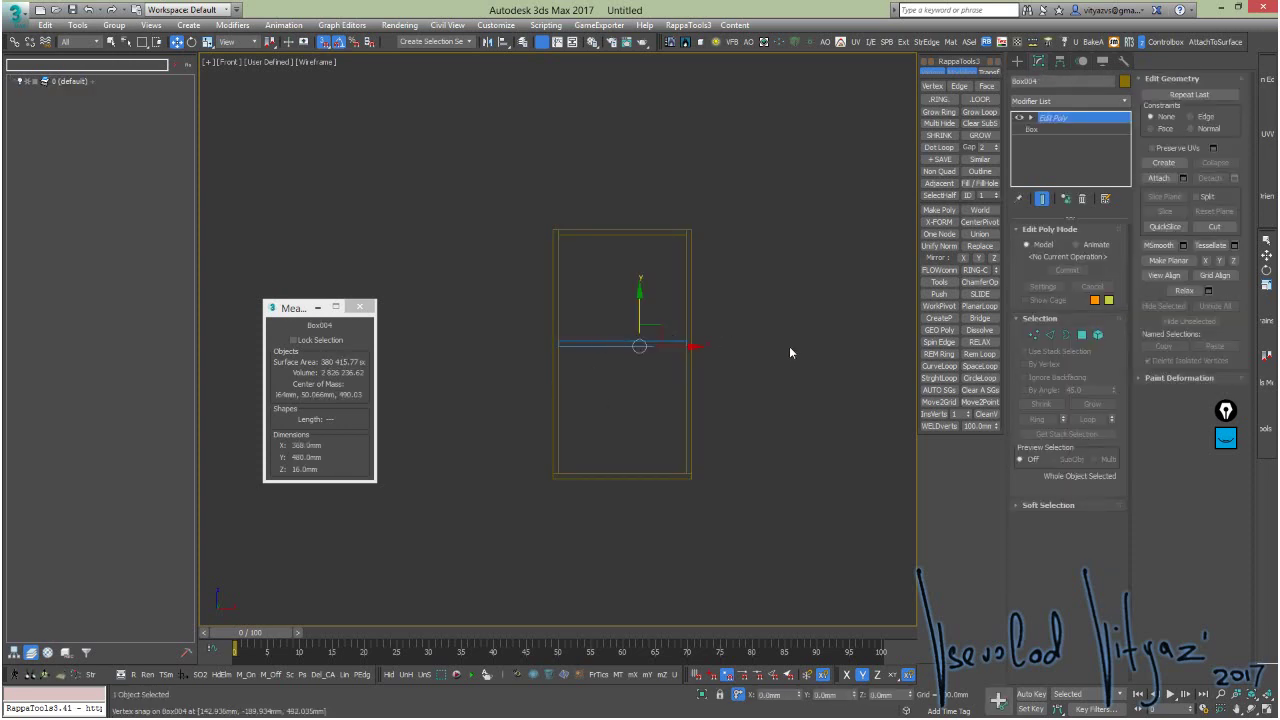
{"action": "key", "text": "alt+w"}
{"action": "key", "text": "alt+w"}
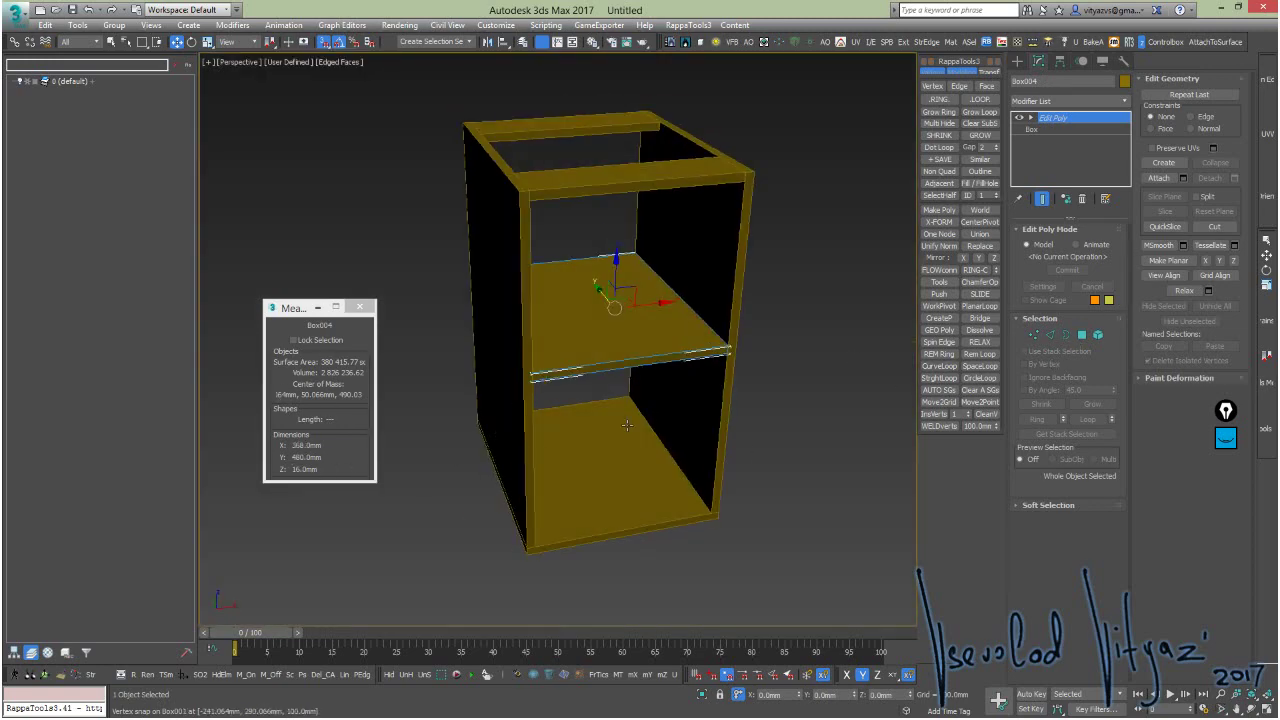
{"action": "mouse_move", "coordinate": [627, 425]}
{"action": "middle_mouse_down", "text": "alt"}
{"action": "mouse_move", "coordinate": [673, 366]}
{"action": "mouse_move", "coordinate": [635, 339]}
{"action": "mouse_move", "coordinate": [594, 377]}
{"action": "mouse_move", "coordinate": [665, 372]}
{"action": "middle_mouse_up", "text": "alt"}
{"action": "scroll", "coordinate": [604, 383], "scroll_direction": "down", "scroll_amount": 3}
{"action": "scroll", "coordinate": [594, 377], "scroll_direction": "down", "scroll_amount": 2}
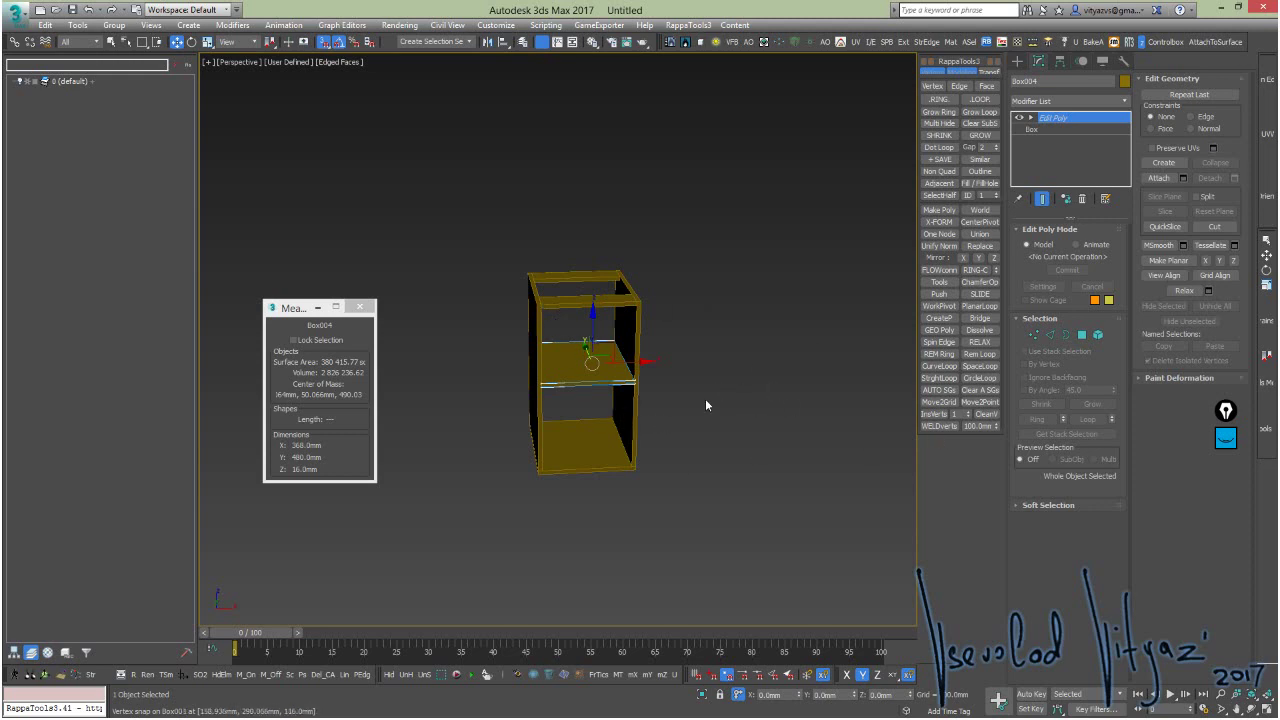
{"action": "left_click", "coordinate": [723, 366]}
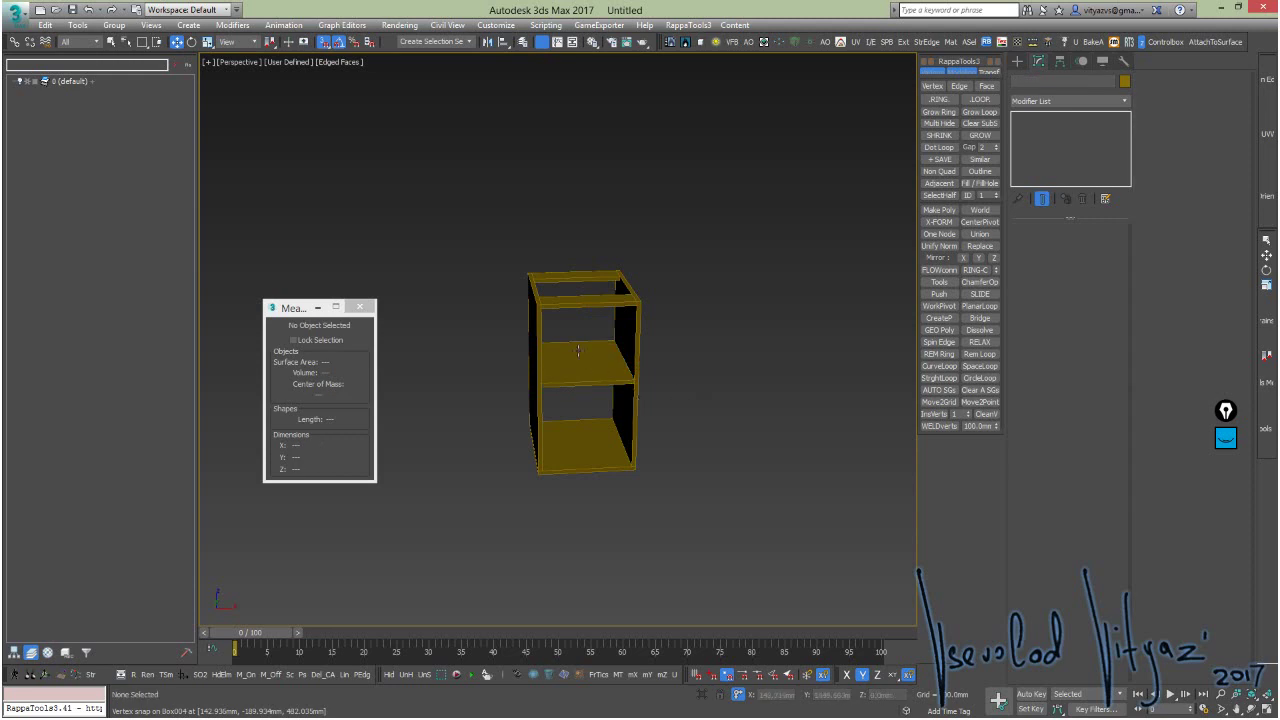
{"action": "scroll", "coordinate": [578, 350], "scroll_direction": "up", "scroll_amount": 4}
{"action": "left_click", "coordinate": [574, 366]}
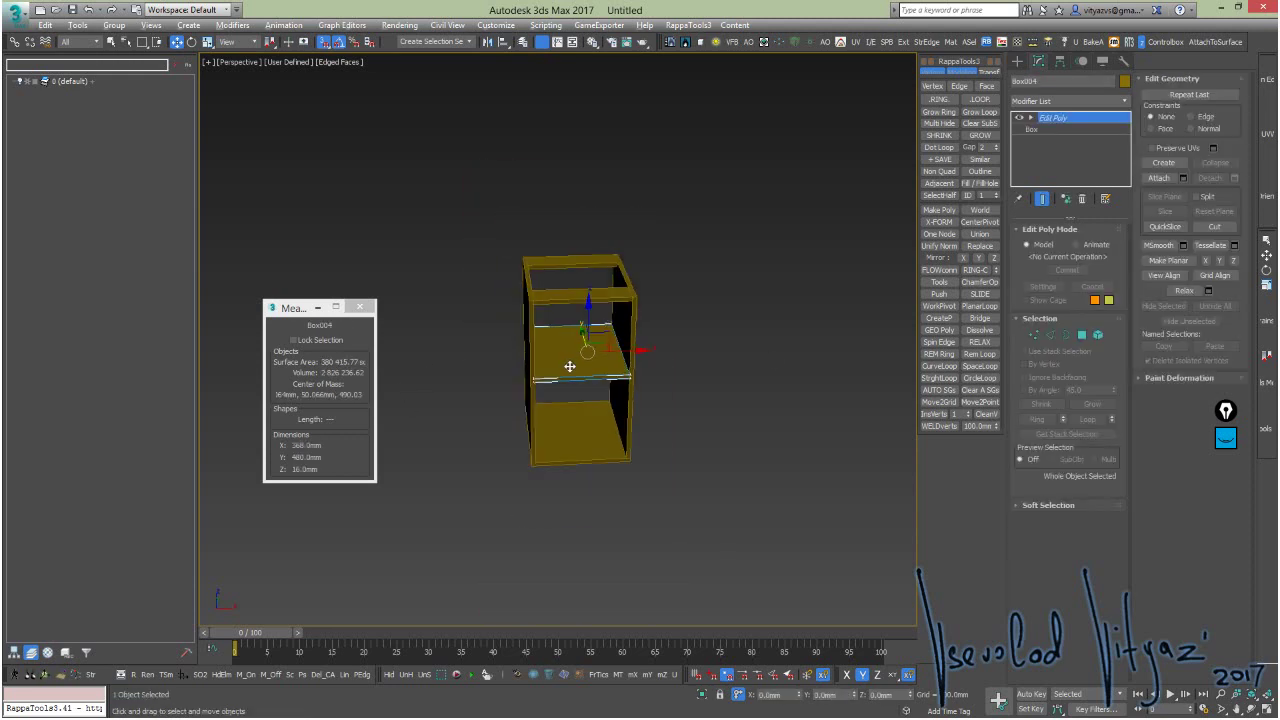
{"action": "middle_click_drag", "start_coordinate": [571, 363], "coordinate": [520, 280], "text": "alt"}
{"action": "left_click", "coordinate": [520, 280]}
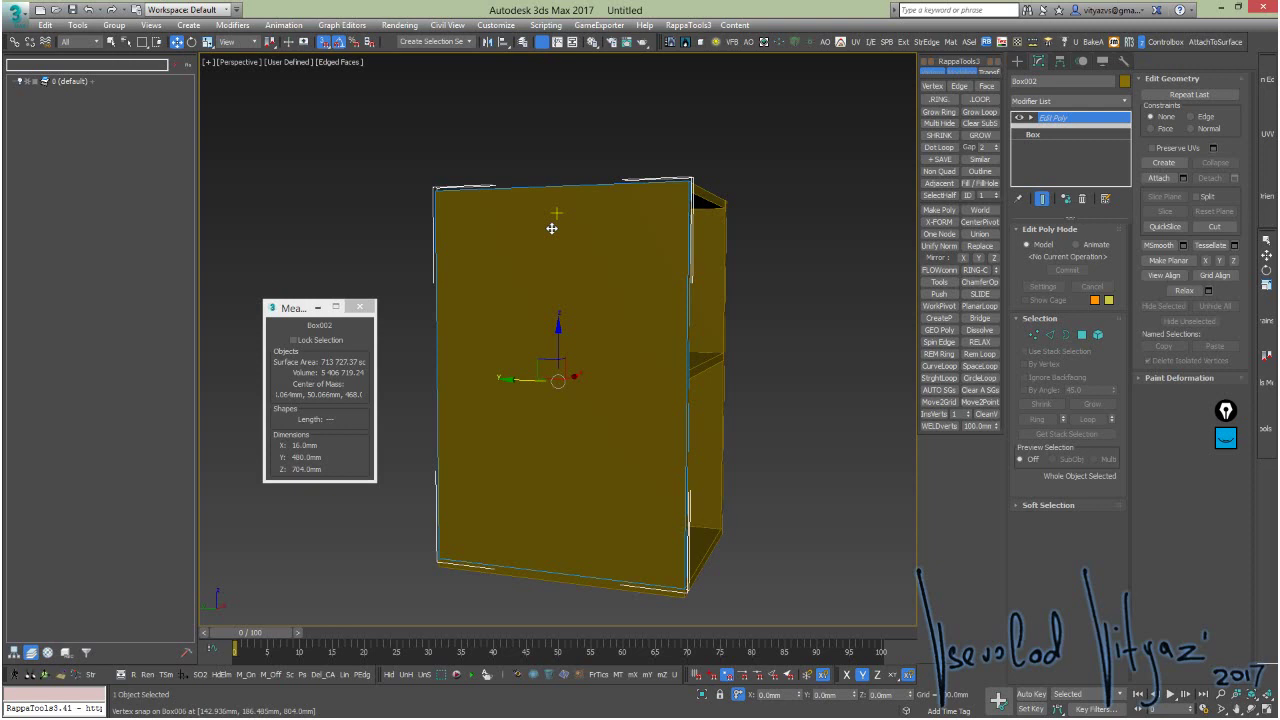
{"action": "middle_click_drag", "start_coordinate": [551, 228], "coordinate": [565, 294], "text": "alt"}
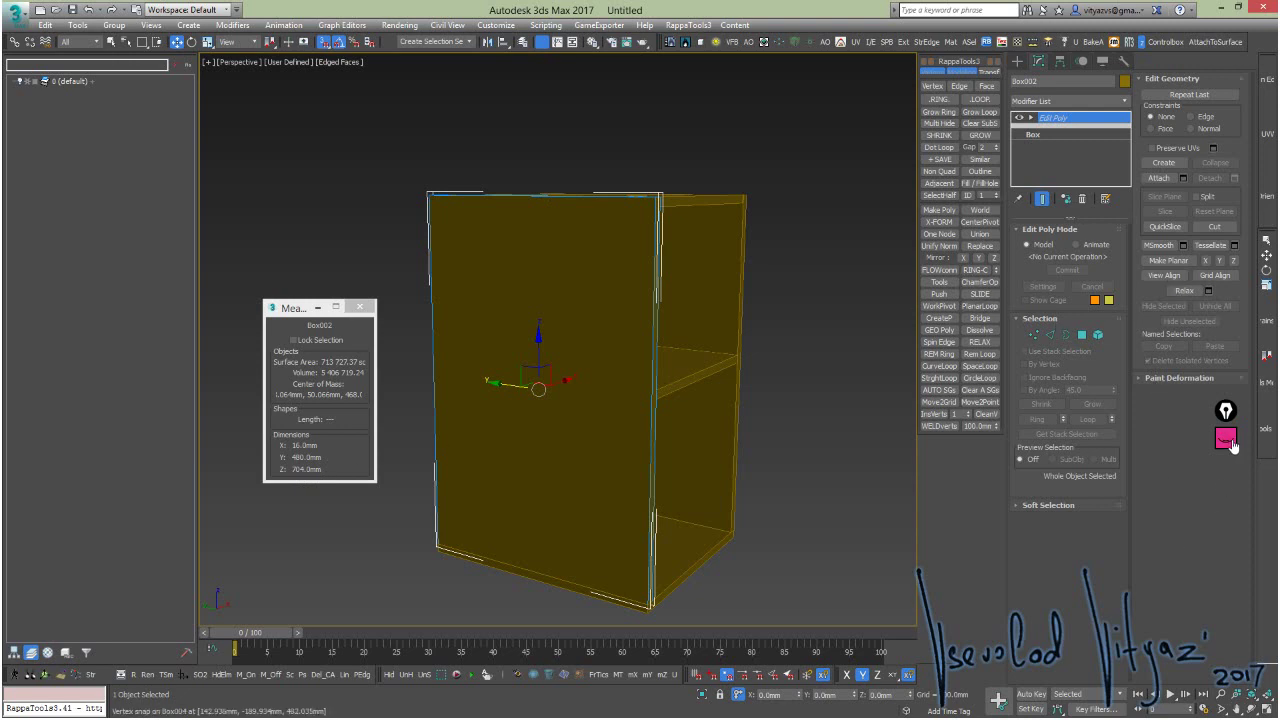
{"action": "left_click", "coordinate": [1226, 438]}
{"action": "left_click", "coordinate": [1226, 557]}
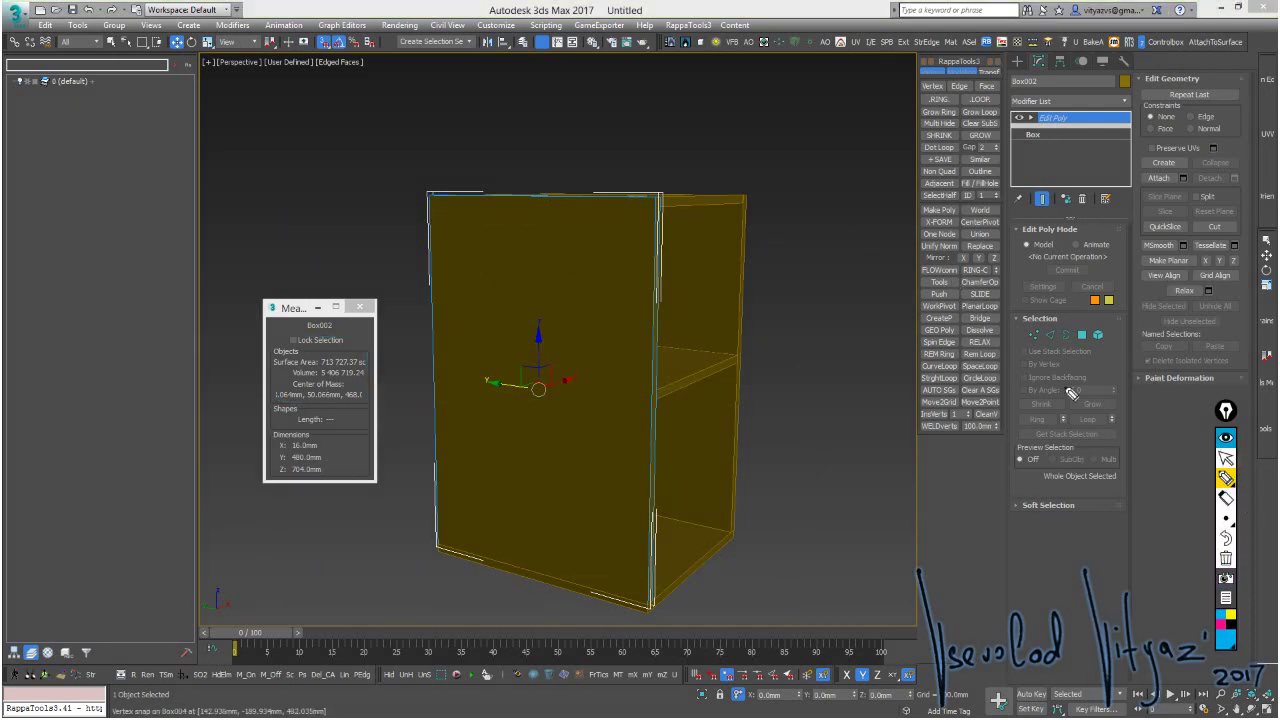
{"action": "left_click_drag", "start_coordinate": [314, 90], "coordinate": [350, 533]}
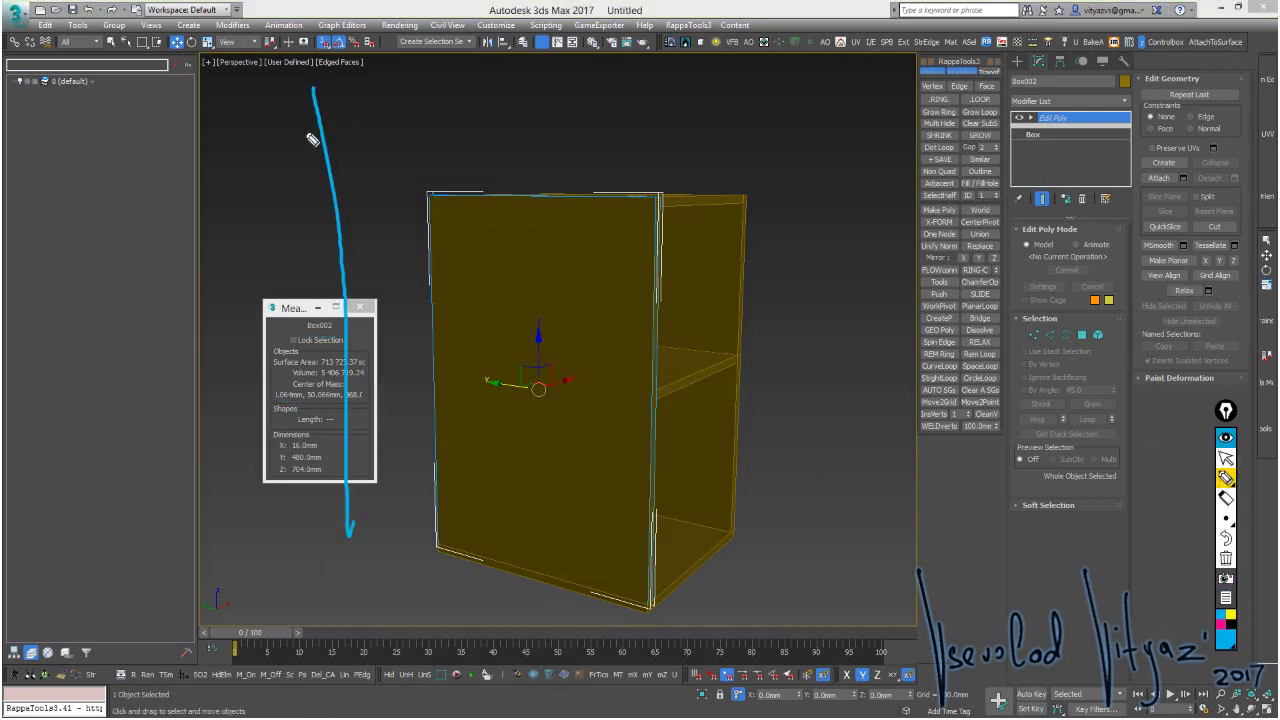
{"action": "left_click_drag", "start_coordinate": [304, 90], "coordinate": [483, 100]}
{"action": "mouse_move", "coordinate": [598, 117]}
{"action": "left_mouse_down"}
{"action": "mouse_move", "coordinate": [894, 423]}
{"action": "mouse_move", "coordinate": [597, 520]}
{"action": "mouse_move", "coordinate": [370, 543]}
{"action": "left_mouse_up"}
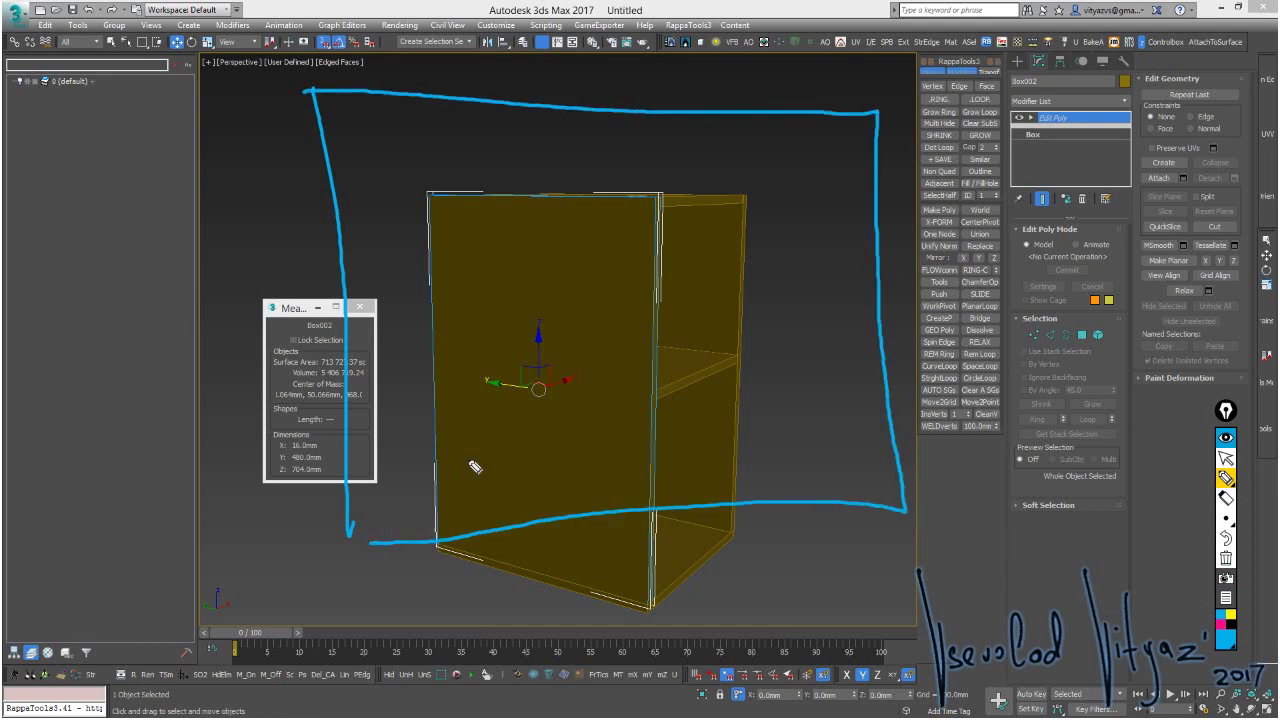
{"action": "left_click_drag", "start_coordinate": [408, 75], "coordinate": [709, 94]}
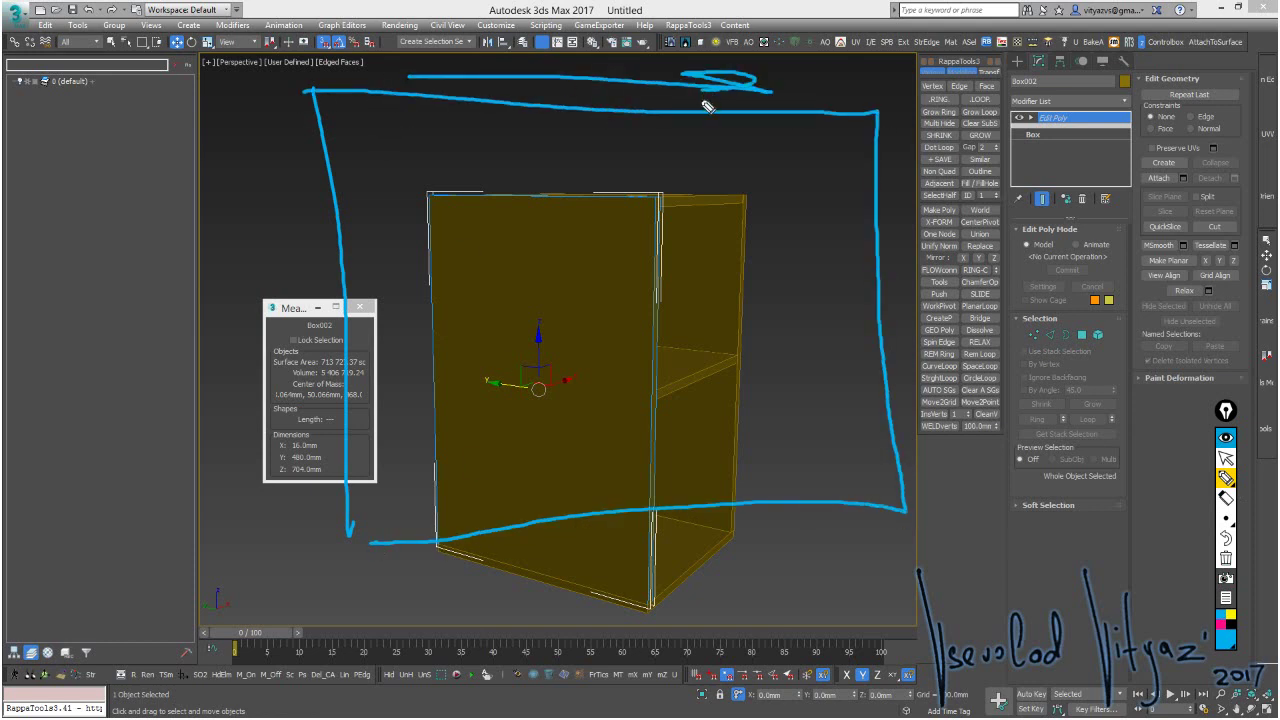
{"action": "left_click_drag", "start_coordinate": [463, 578], "coordinate": [880, 524]}
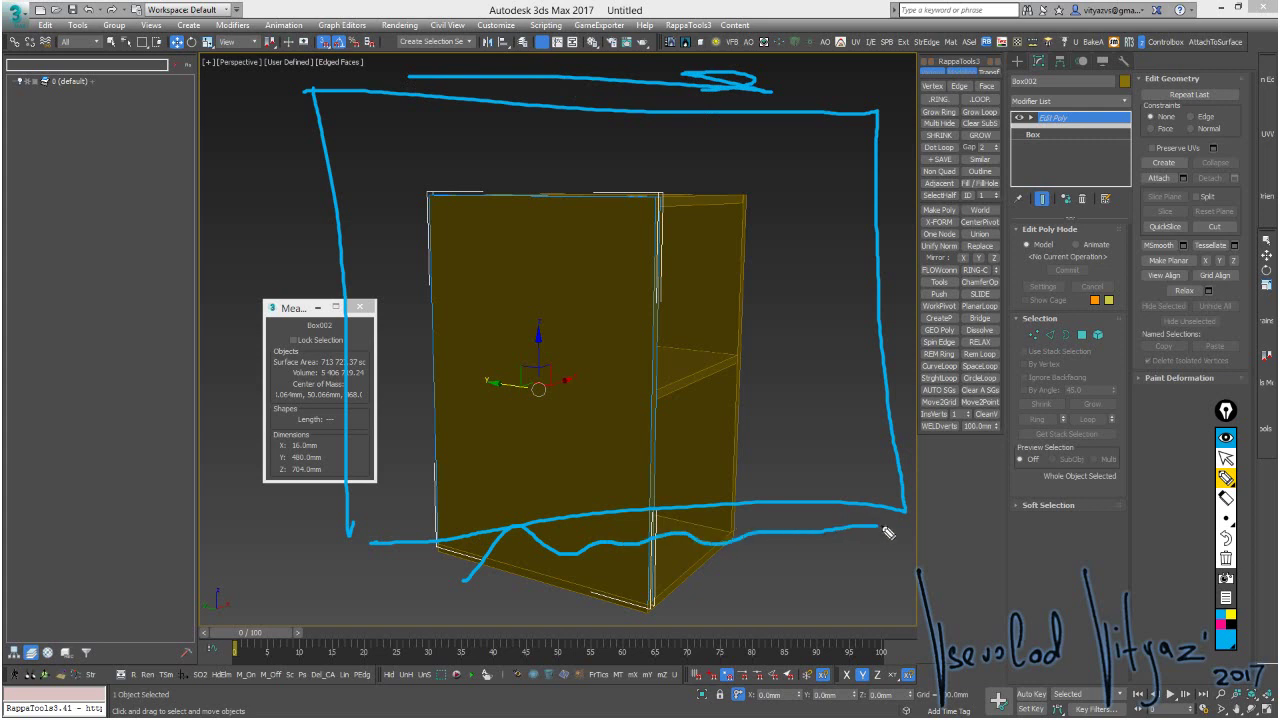
{"action": "left_click_drag", "start_coordinate": [540, 584], "coordinate": [846, 566]}
{"action": "left_click_drag", "start_coordinate": [642, 598], "coordinate": [900, 587]}
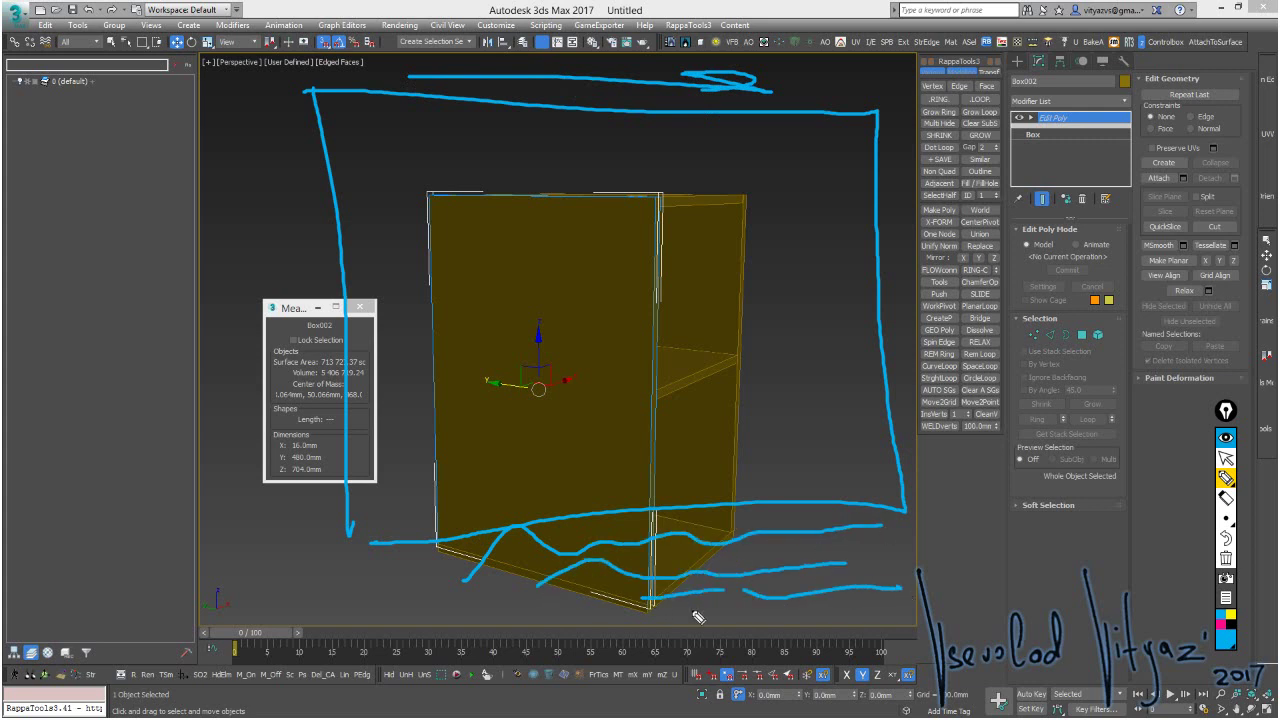
{"action": "left_click_drag", "start_coordinate": [555, 619], "coordinate": [836, 598]}
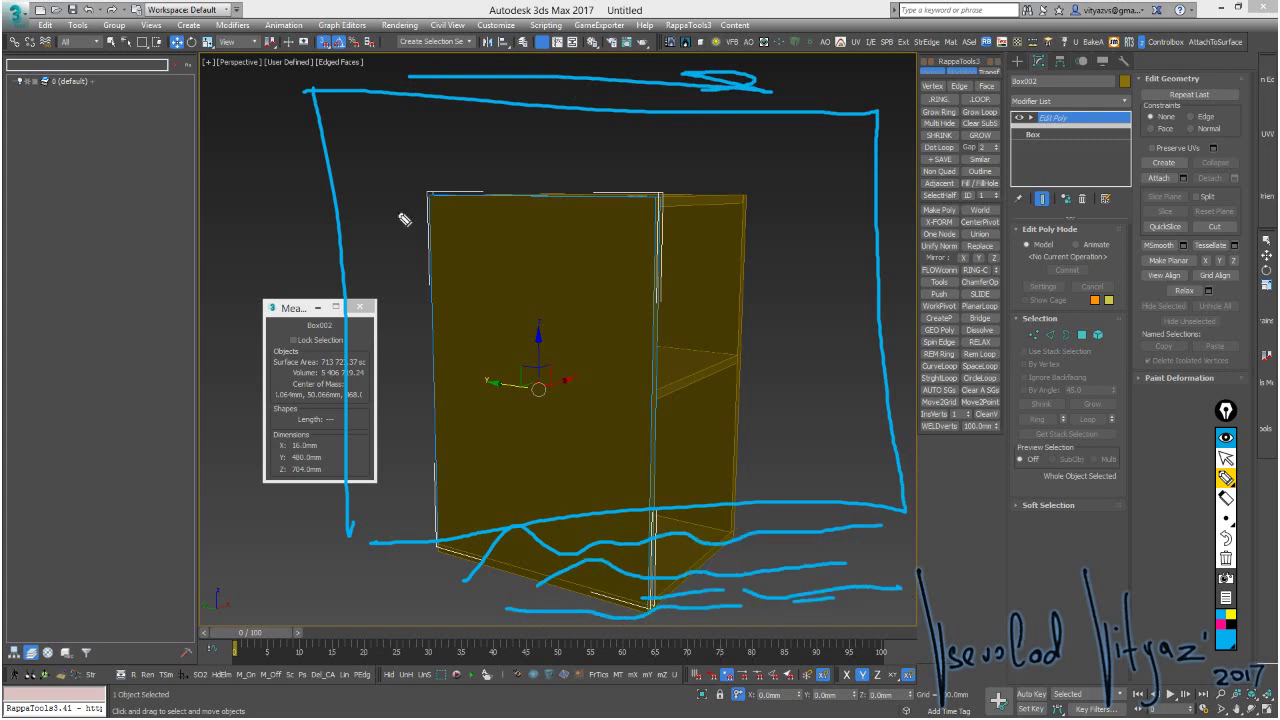
{"action": "mouse_move", "coordinate": [333, 170]}
{"action": "left_mouse_down"}
{"action": "mouse_move", "coordinate": [434, 170]}
{"action": "mouse_move", "coordinate": [503, 145]}
{"action": "mouse_move", "coordinate": [493, 100]}
{"action": "left_mouse_up"}
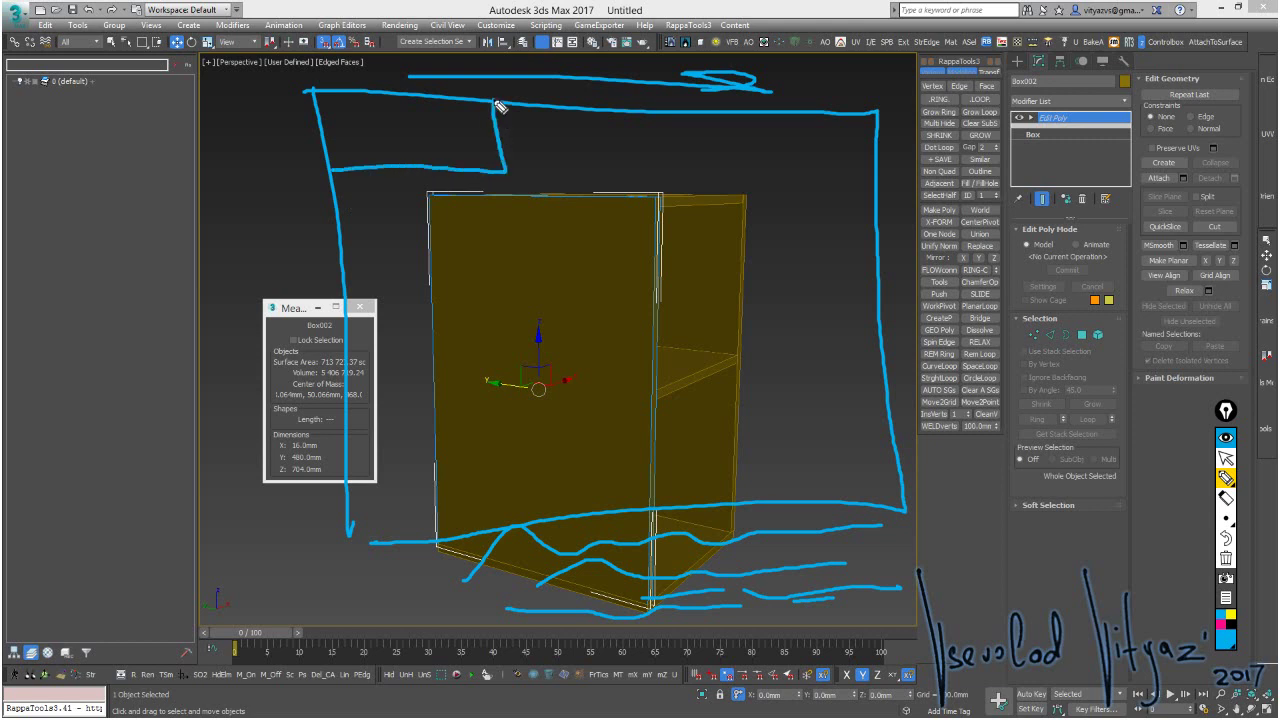
{"action": "mouse_move", "coordinate": [320, 91]}
{"action": "left_mouse_down"}
{"action": "mouse_move", "coordinate": [491, 106]}
{"action": "mouse_move", "coordinate": [503, 180]}
{"action": "mouse_move", "coordinate": [355, 165]}
{"action": "mouse_move", "coordinate": [416, 166]}
{"action": "mouse_move", "coordinate": [434, 326]}
{"action": "left_mouse_up"}
{"action": "mouse_move", "coordinate": [333, 310]}
{"action": "left_mouse_down"}
{"action": "mouse_move", "coordinate": [334, 163]}
{"action": "mouse_move", "coordinate": [420, 289]}
{"action": "mouse_move", "coordinate": [426, 322]}
{"action": "mouse_move", "coordinate": [337, 206]}
{"action": "mouse_move", "coordinate": [380, 157]}
{"action": "mouse_move", "coordinate": [416, 160]}
{"action": "left_mouse_up"}
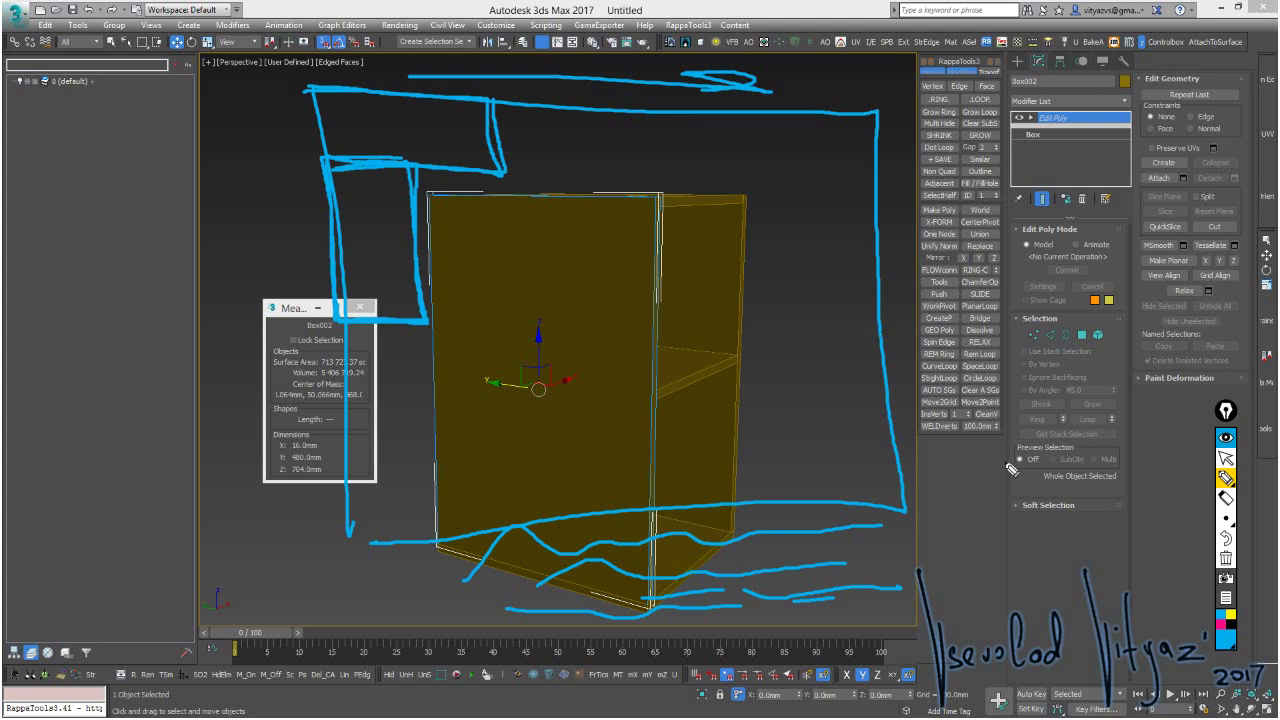
- Clear the sketch marks, then rotate a copy of the side panel into Box007 across the cabinet front
{"action": "left_click", "coordinate": [1225, 558]}
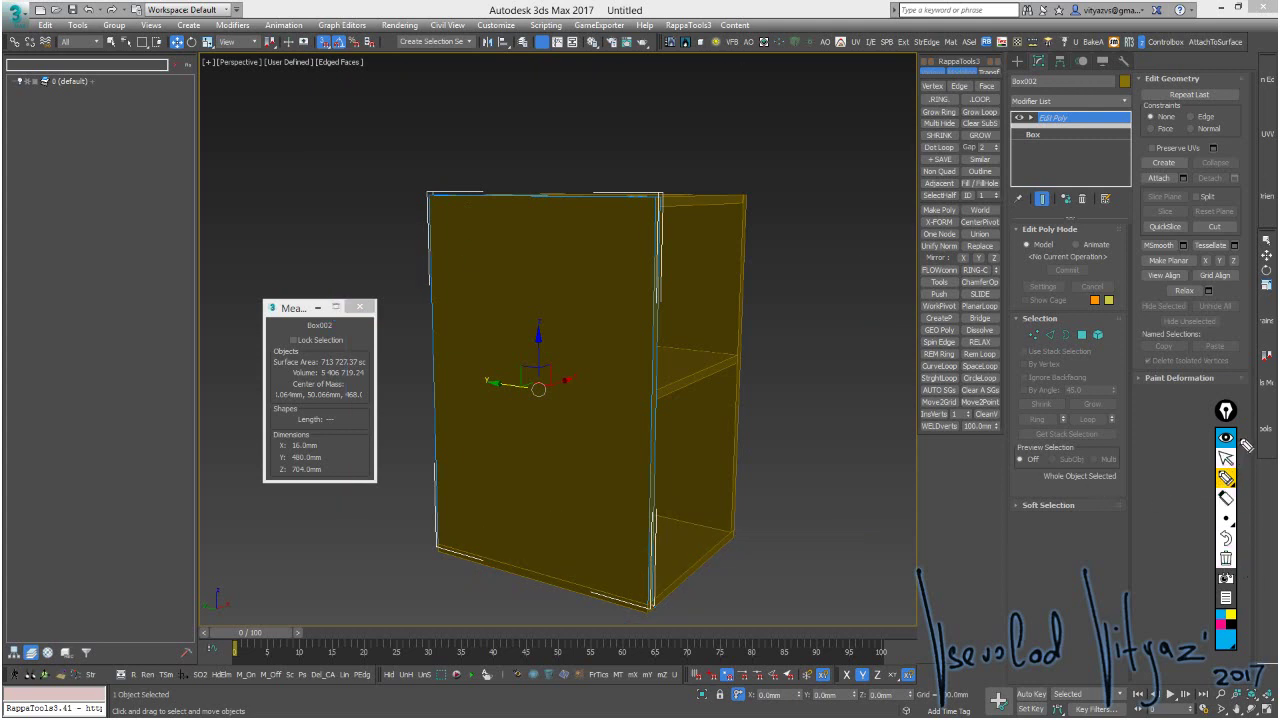
{"action": "left_click", "coordinate": [1225, 437]}
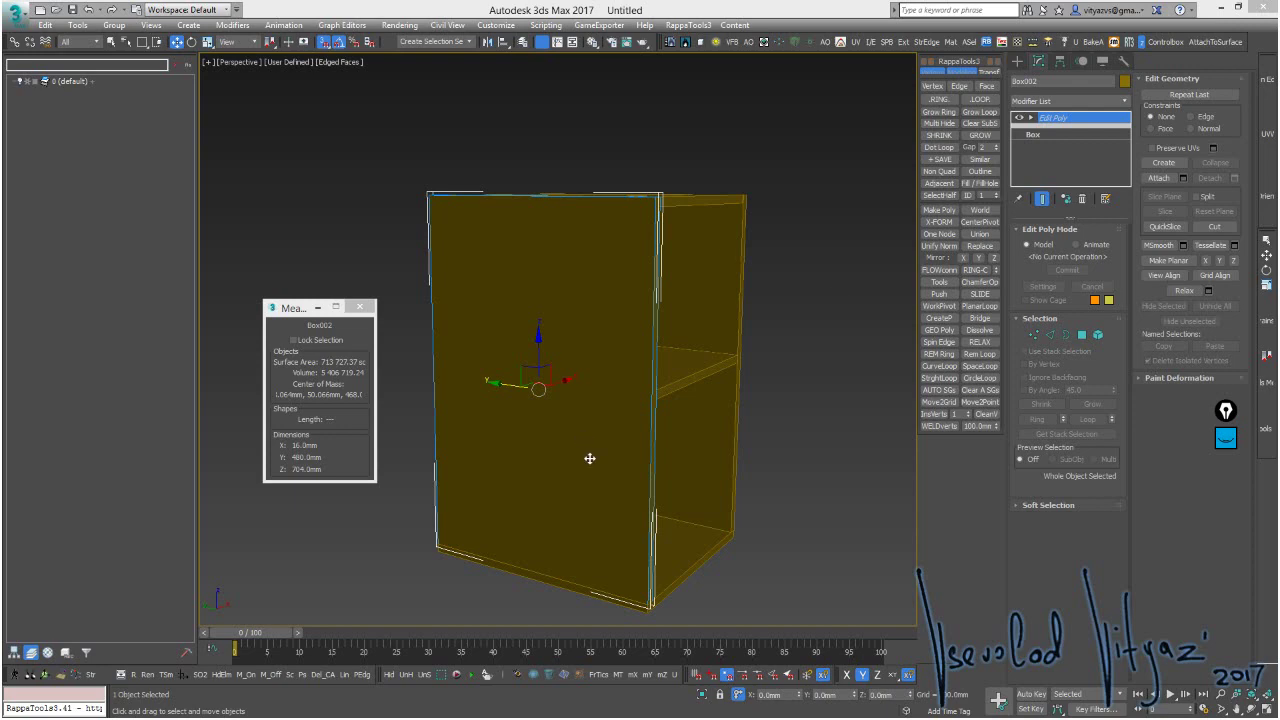
{"action": "middle_click_drag", "start_coordinate": [463, 360], "coordinate": [475, 436], "text": "alt"}
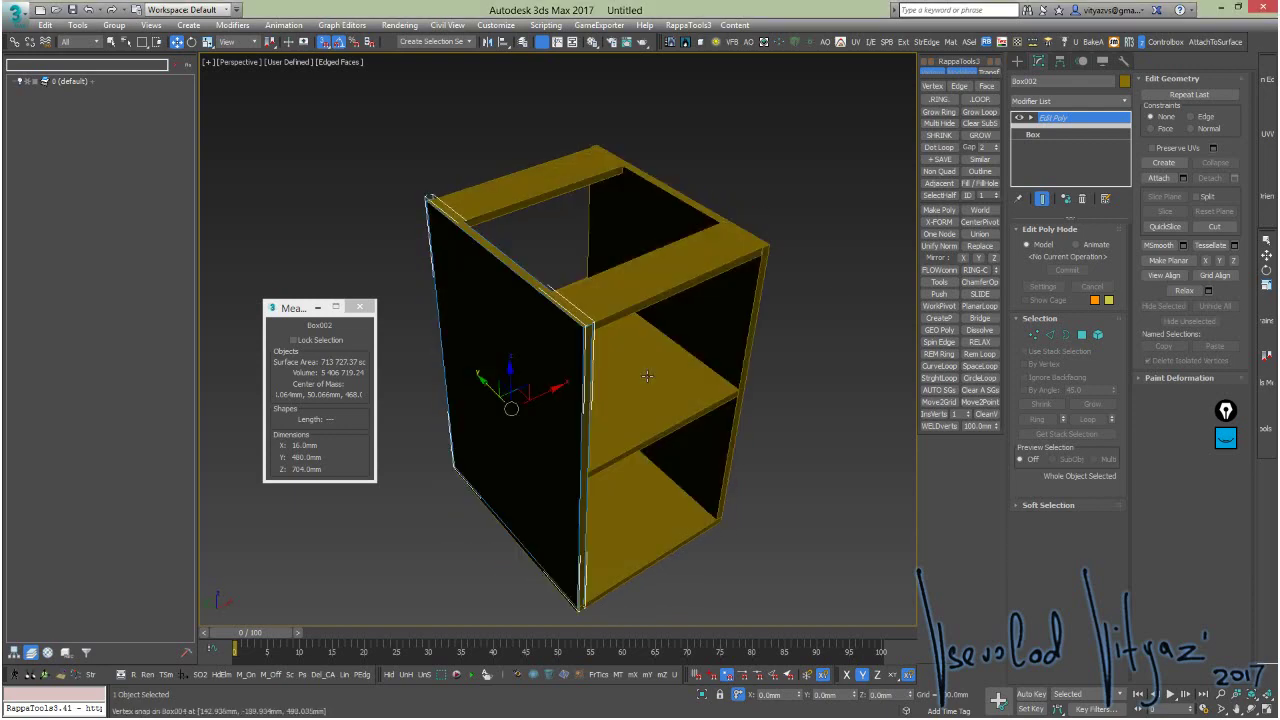
{"action": "key", "text": "e"}
{"action": "left_click_drag", "start_coordinate": [475, 436], "coordinate": [545, 447], "text": "shift"}
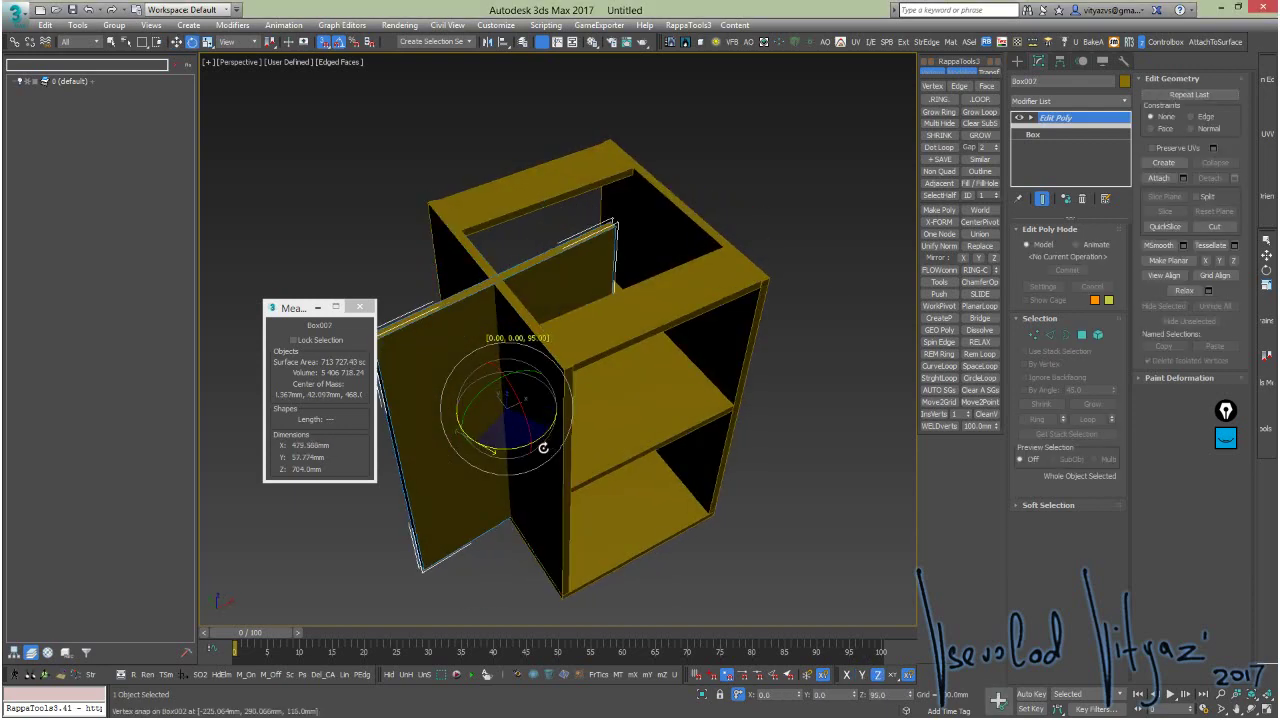
{"action": "left_click", "coordinate": [641, 421]}
{"action": "key", "text": "w"}
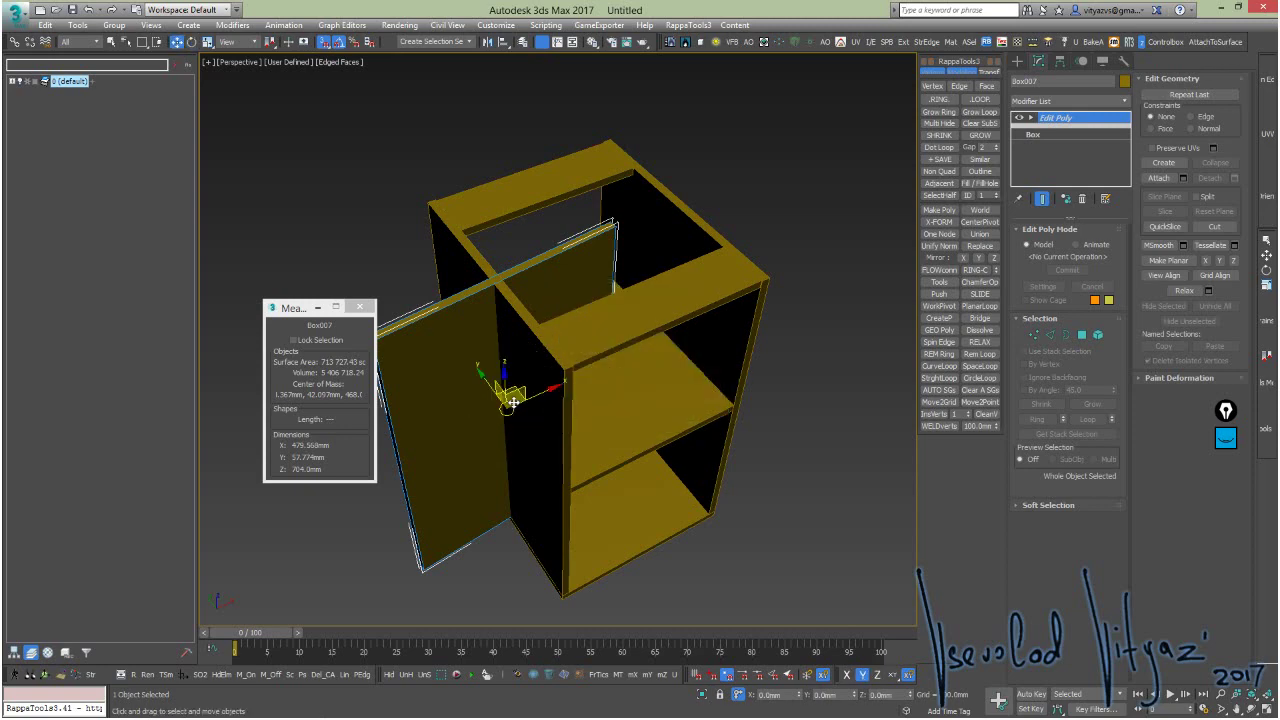
{"action": "left_click_drag", "start_coordinate": [525, 393], "coordinate": [663, 445]}
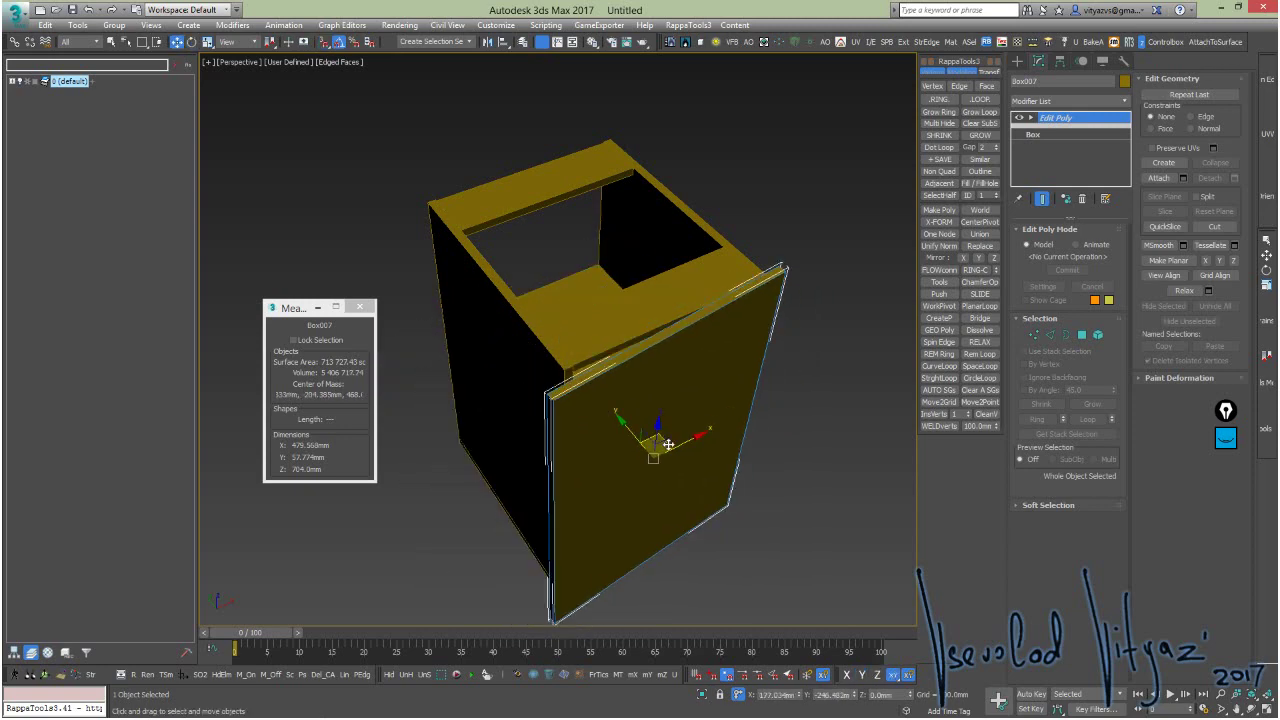
{"action": "key", "text": "z"}
{"action": "middle_click_drag", "start_coordinate": [728, 397], "coordinate": [661, 278], "text": "alt"}
{"action": "scroll", "coordinate": [661, 278], "scroll_direction": "down", "scroll_amount": 2}
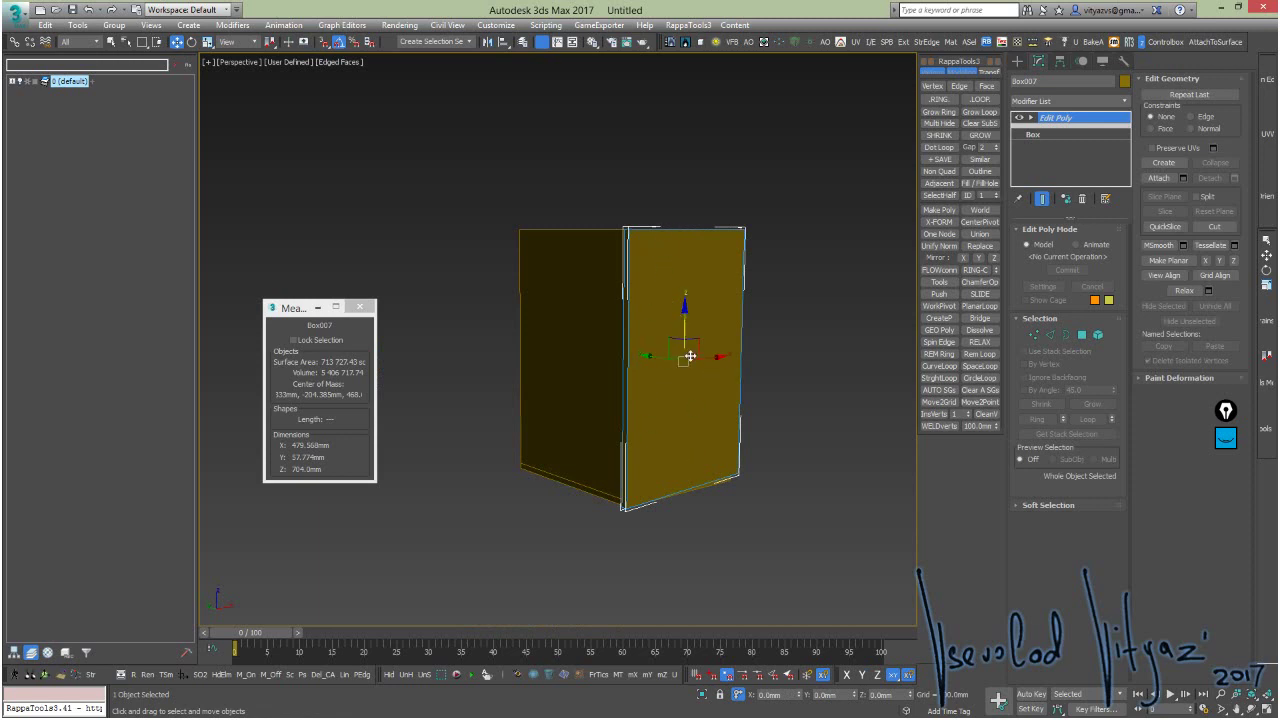
- Sketch a line down the door panel with the screen drawing tools
{"action": "left_click", "coordinate": [1226, 437]}
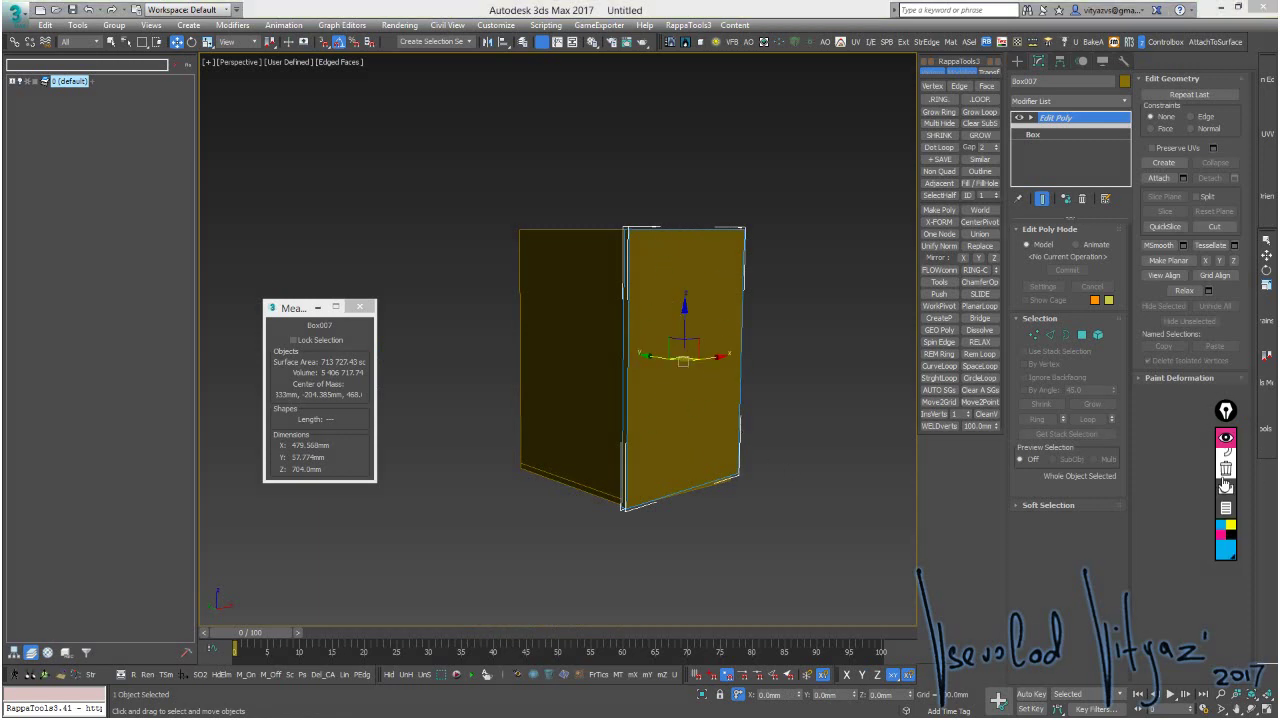
{"action": "left_click", "coordinate": [1226, 478]}
{"action": "left_click_drag", "start_coordinate": [669, 253], "coordinate": [680, 397]}
{"action": "left_click_drag", "start_coordinate": [707, 288], "coordinate": [681, 440]}
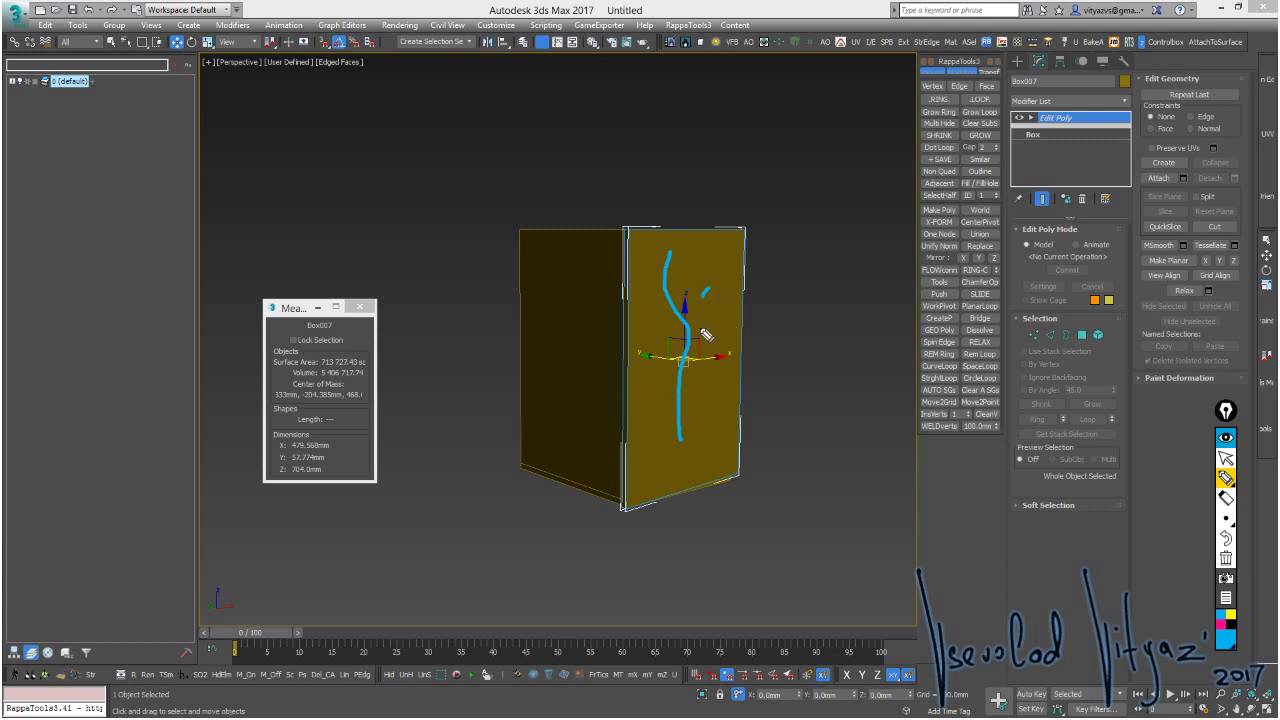
{"action": "mouse_move", "coordinate": [716, 266]}
{"action": "left_mouse_down"}
{"action": "mouse_move", "coordinate": [720, 432]}
{"action": "mouse_move", "coordinate": [738, 432]}
{"action": "left_mouse_up"}
{"action": "left_click_drag", "start_coordinate": [645, 285], "coordinate": [664, 488]}
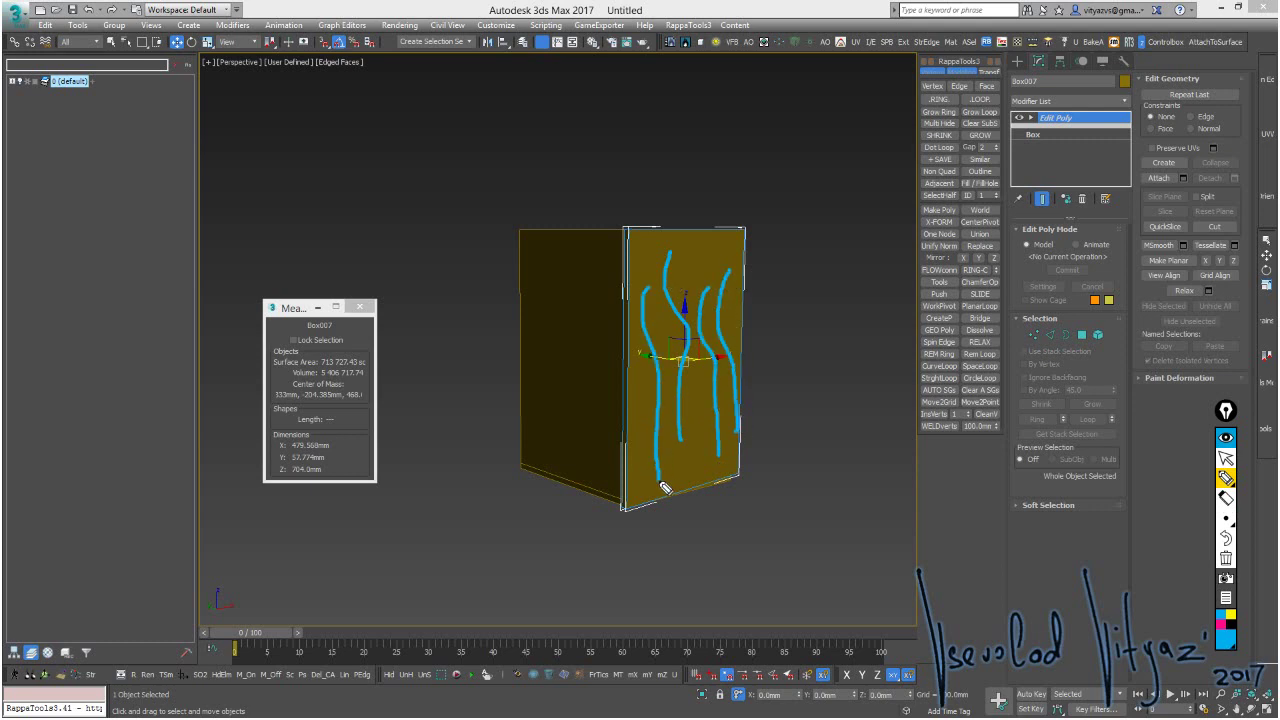
{"action": "mouse_move", "coordinate": [753, 226]}
{"action": "left_mouse_down"}
{"action": "mouse_move", "coordinate": [846, 237]}
{"action": "mouse_move", "coordinate": [849, 449]}
{"action": "mouse_move", "coordinate": [748, 474]}
{"action": "left_mouse_up"}
{"action": "left_click_drag", "start_coordinate": [742, 292], "coordinate": [830, 272]}
{"action": "left_click_drag", "start_coordinate": [780, 326], "coordinate": [822, 318]}
{"action": "left_click_drag", "start_coordinate": [774, 382], "coordinate": [826, 378]}
{"action": "left_click_drag", "start_coordinate": [790, 433], "coordinate": [820, 429]}
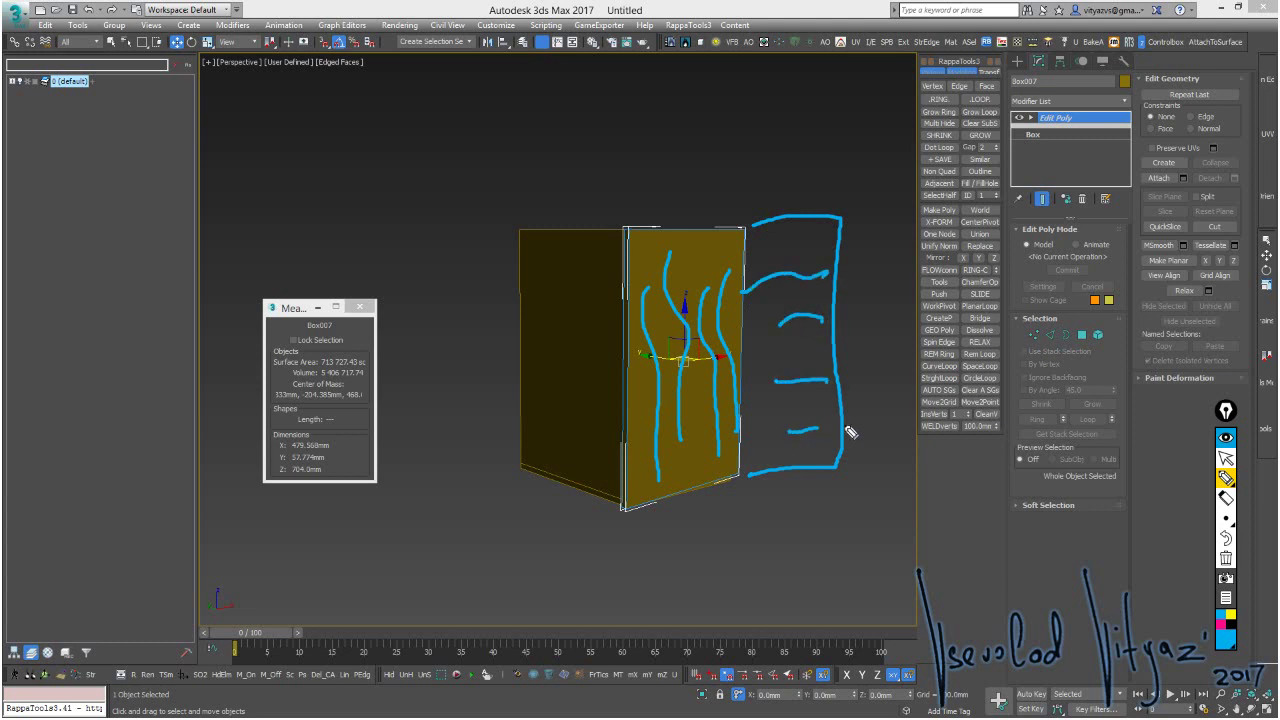
{"action": "left_click", "coordinate": [1227, 558]}
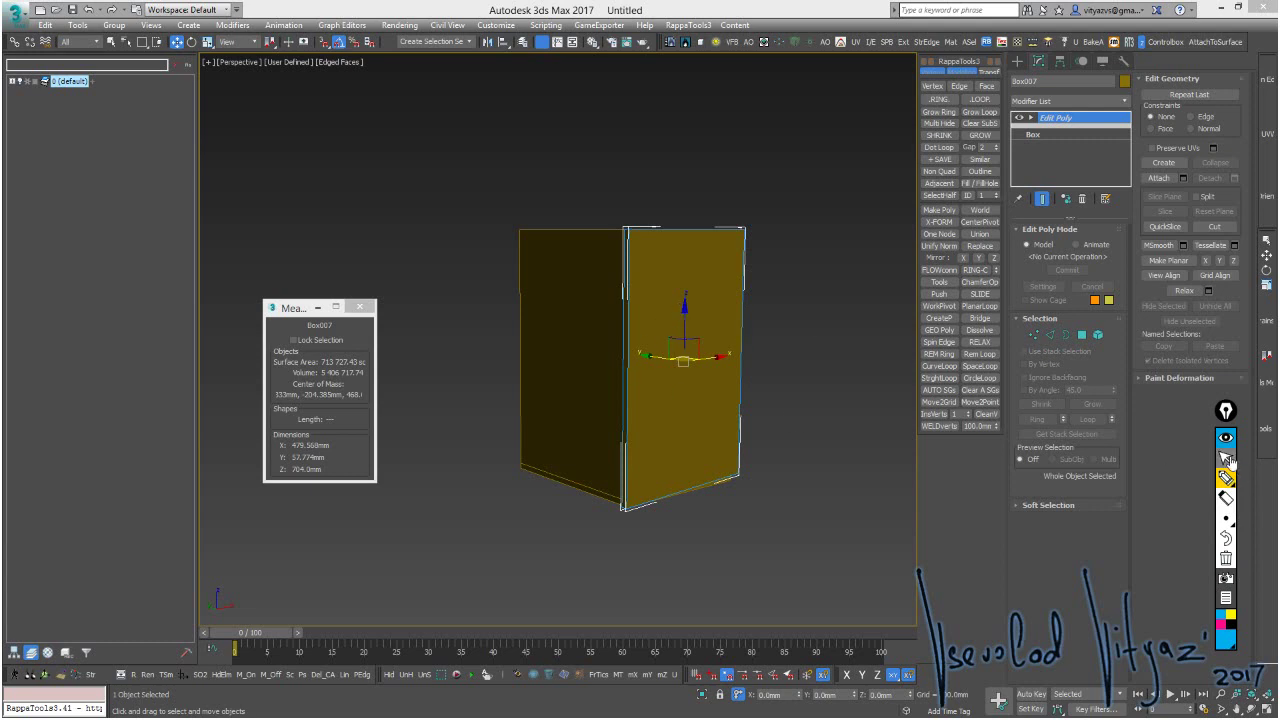
{"action": "left_click", "coordinate": [1227, 458]}
- Delete the front door panel from the cabinet
{"action": "middle_click_drag", "start_coordinate": [747, 321], "coordinate": [700, 348], "text": "alt"}
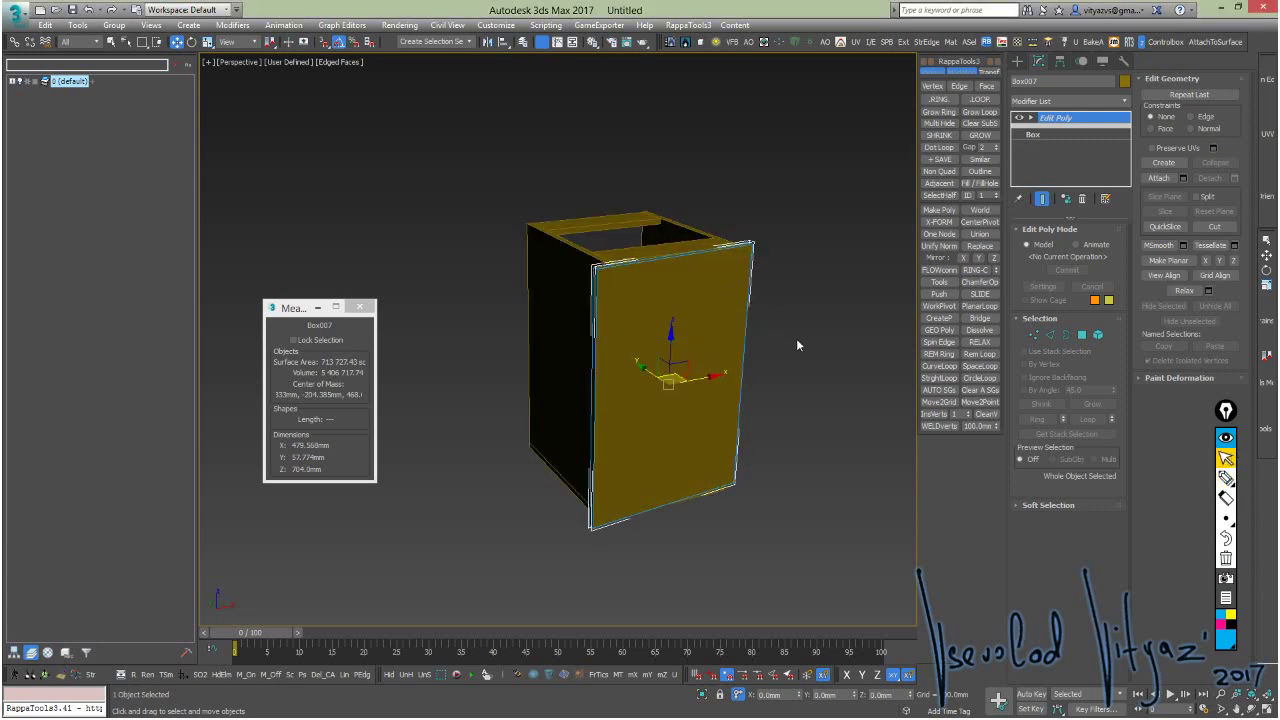
{"action": "key", "text": "Delete"}
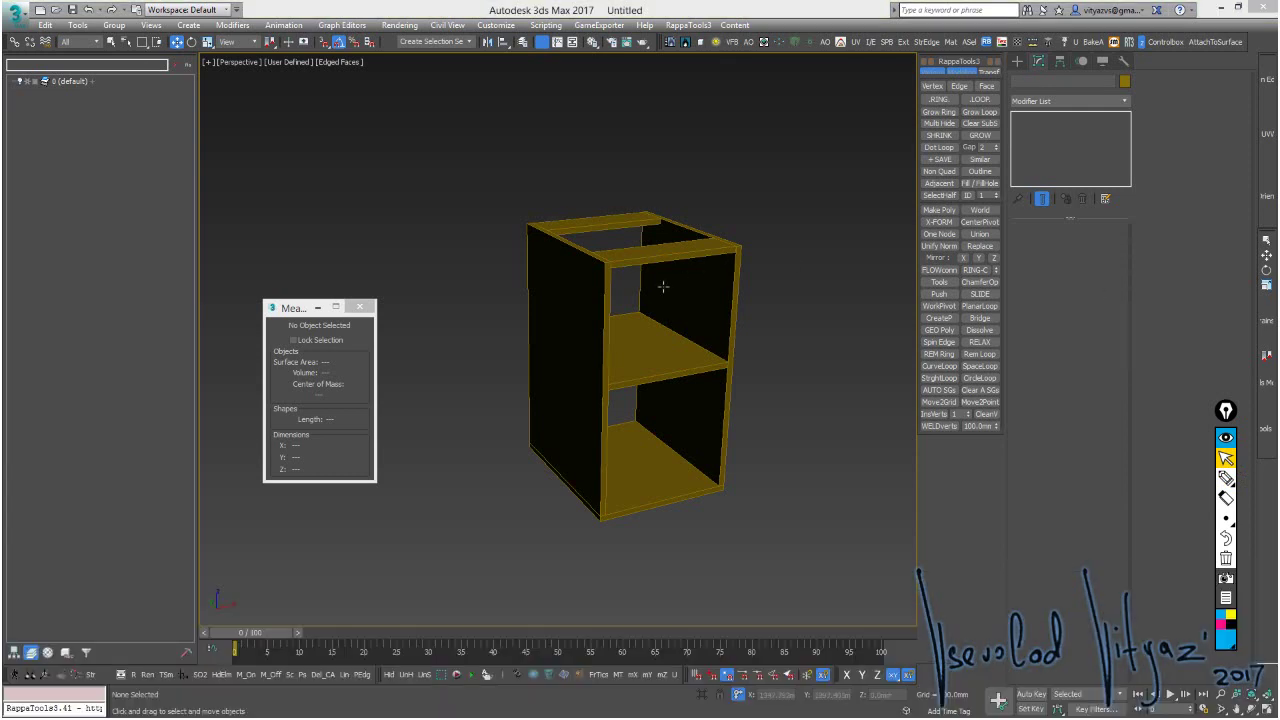
{"action": "scroll", "coordinate": [663, 287], "scroll_direction": "down", "scroll_amount": 1}
{"action": "scroll", "coordinate": [600, 298], "scroll_direction": "down", "scroll_amount": 3}
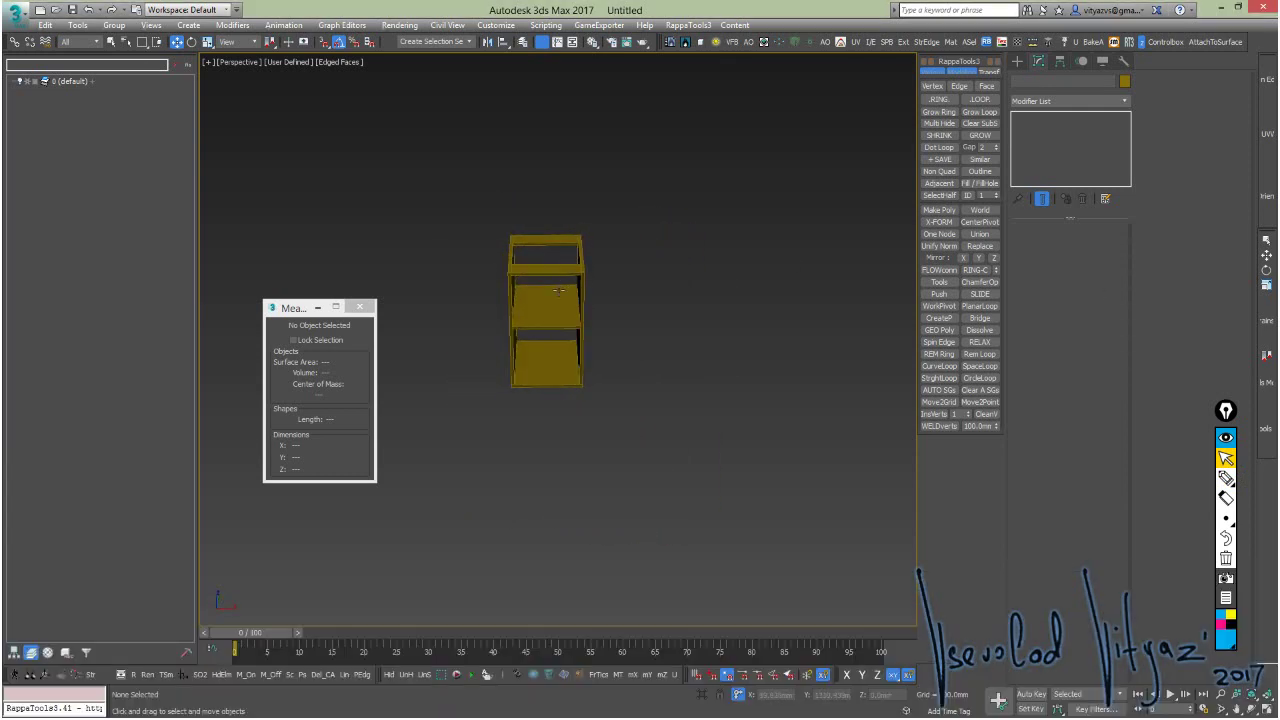
{"action": "scroll", "coordinate": [564, 288], "scroll_direction": "up", "scroll_amount": 4}
{"action": "middle_click_drag", "start_coordinate": [562, 301], "coordinate": [585, 305], "text": "alt"}
{"action": "scroll", "coordinate": [581, 299], "scroll_direction": "down", "scroll_amount": 2}
- Select the cabinet's 400×480 mm bottom panel and Shift-drag a copy to the right
{"action": "left_click", "coordinate": [578, 352]}
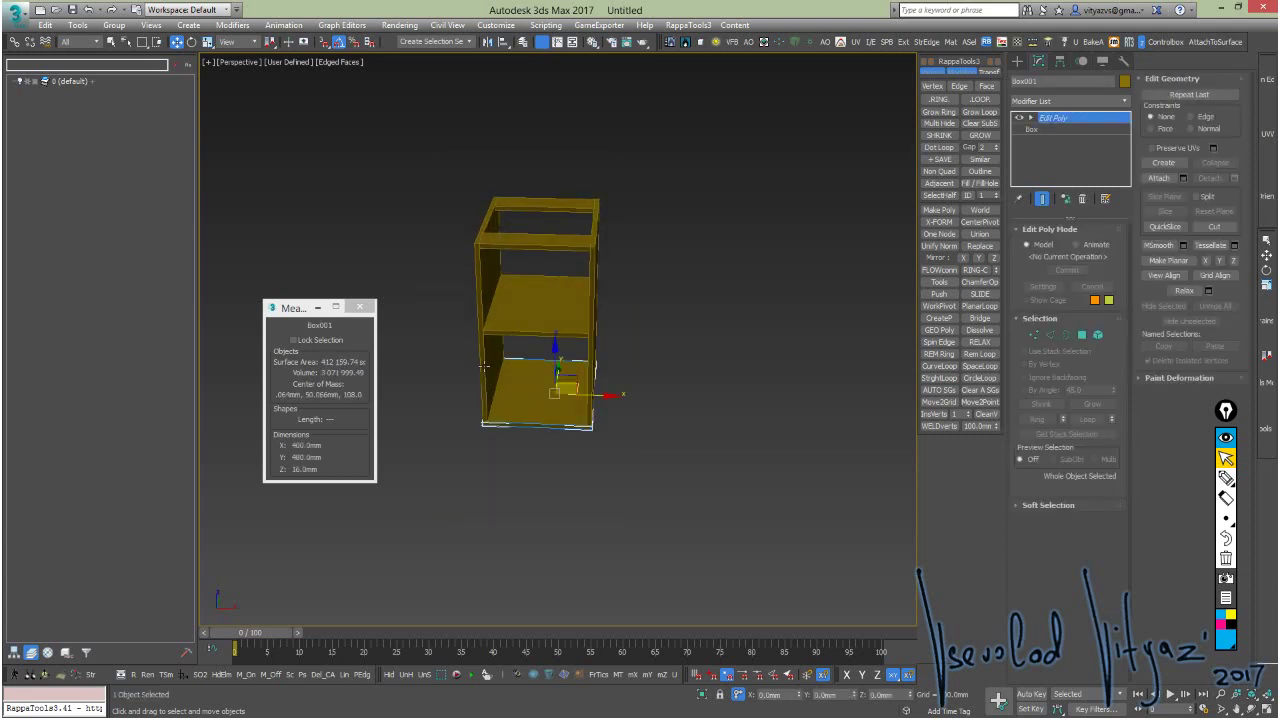
{"action": "left_click", "coordinate": [550, 398]}
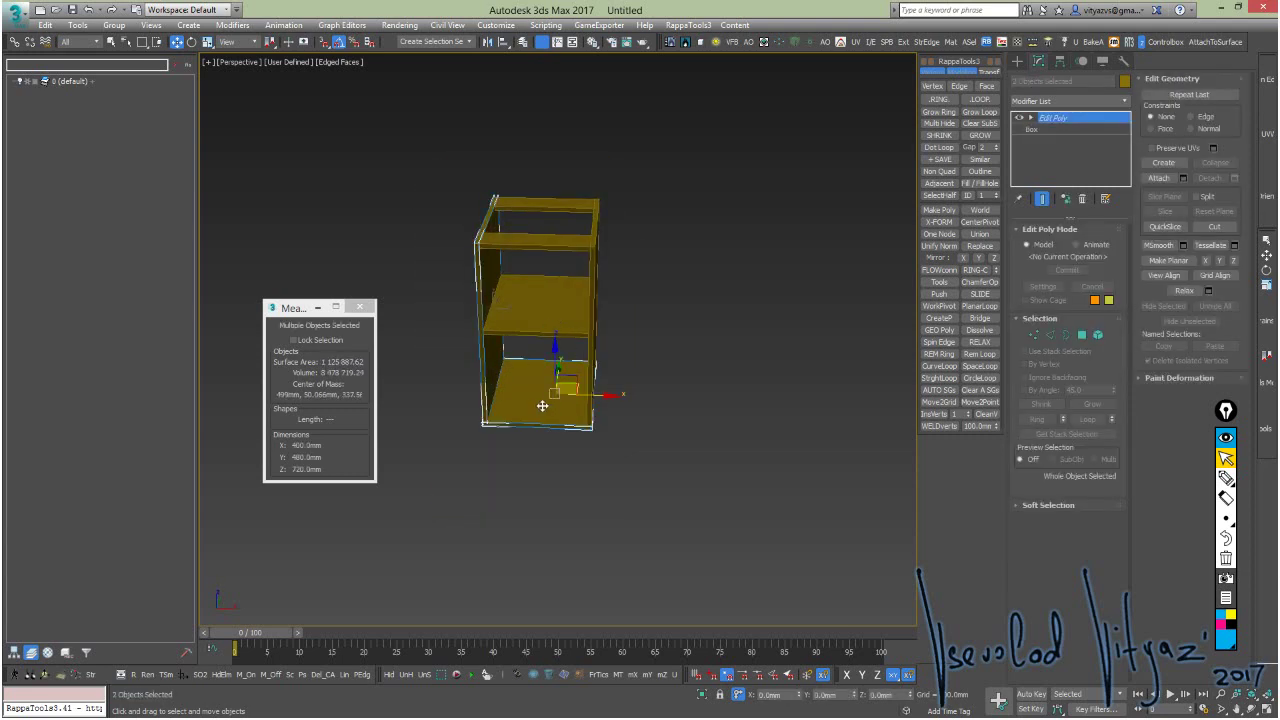
{"action": "mouse_move", "coordinate": [598, 396]}
{"action": "left_mouse_down"}
{"action": "mouse_move", "coordinate": [869, 401]}
{"action": "mouse_move", "coordinate": [853, 401]}
{"action": "left_mouse_up"}
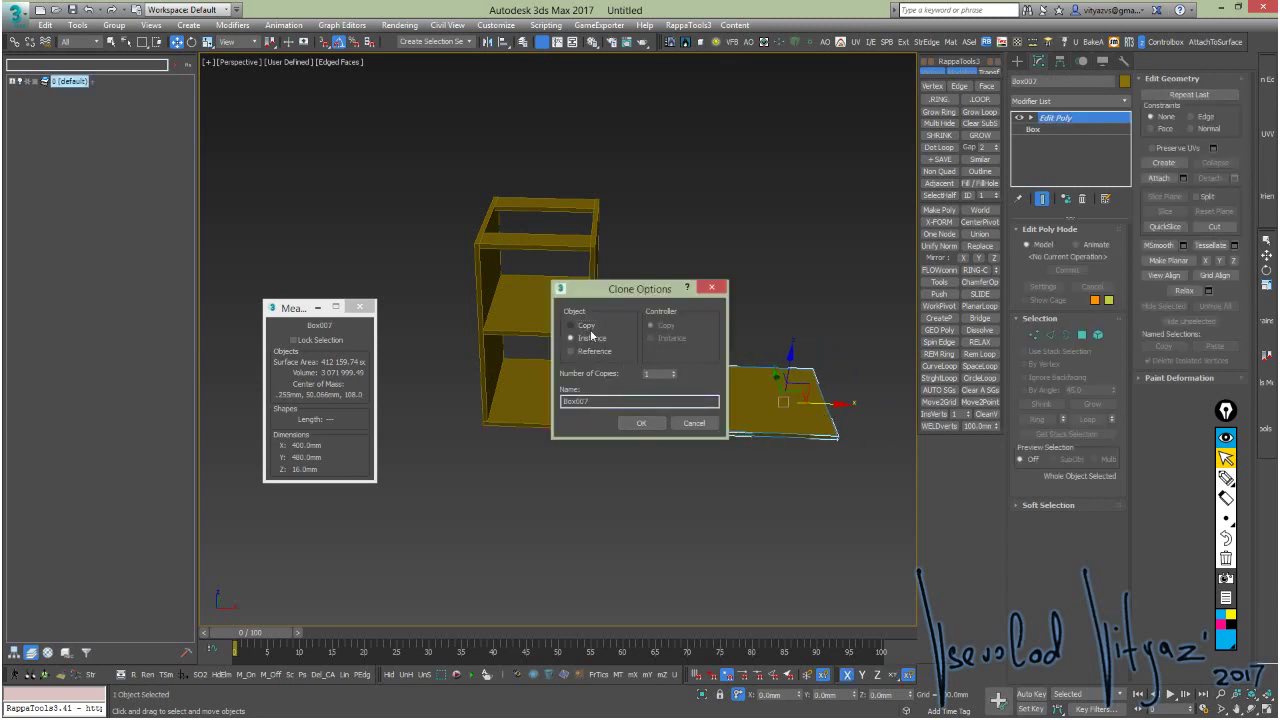
- Confirm copy Box007 and snap its top vertices up to the cabinet top, forming a 400×480×720 mm block
{"action": "left_click", "coordinate": [630, 422]}
{"action": "middle_click_drag", "start_coordinate": [735, 370], "coordinate": [740, 344], "text": "alt"}
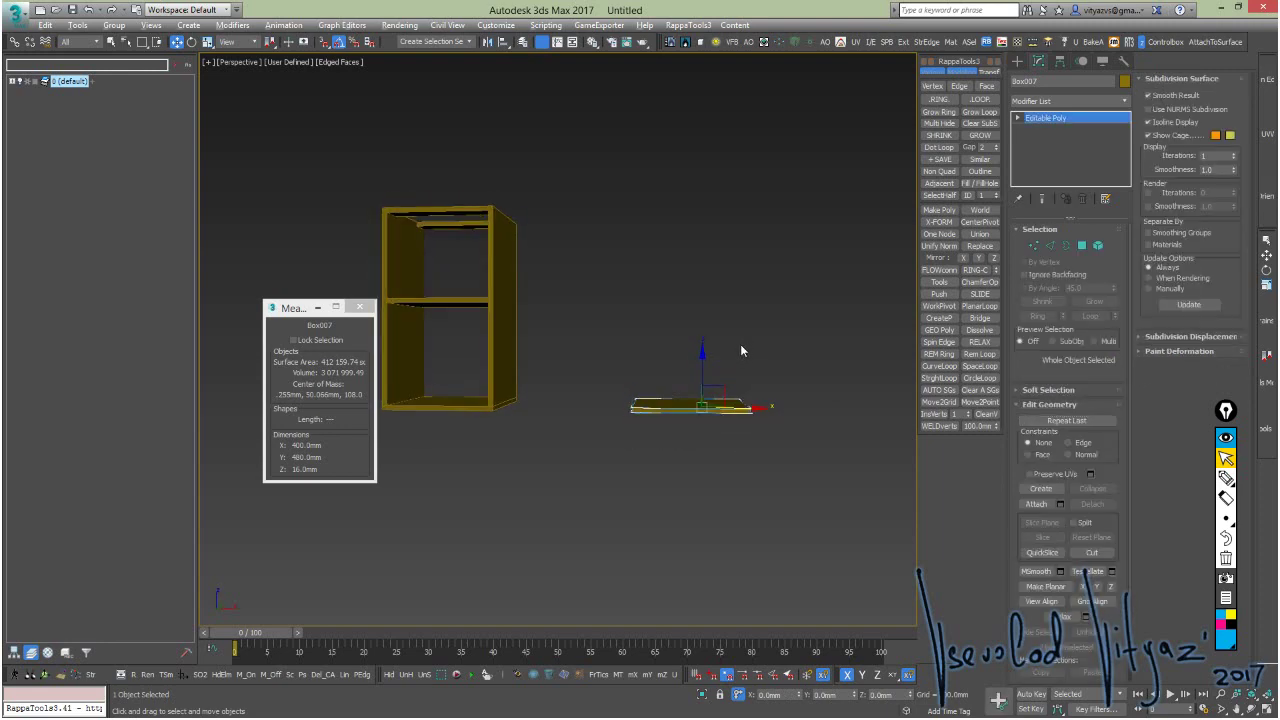
{"action": "key", "text": "1"}
{"action": "key", "text": "alt+w"}
{"action": "key", "text": "alt+w"}
{"action": "middle_click_drag", "start_coordinate": [785, 289], "coordinate": [571, 346]}
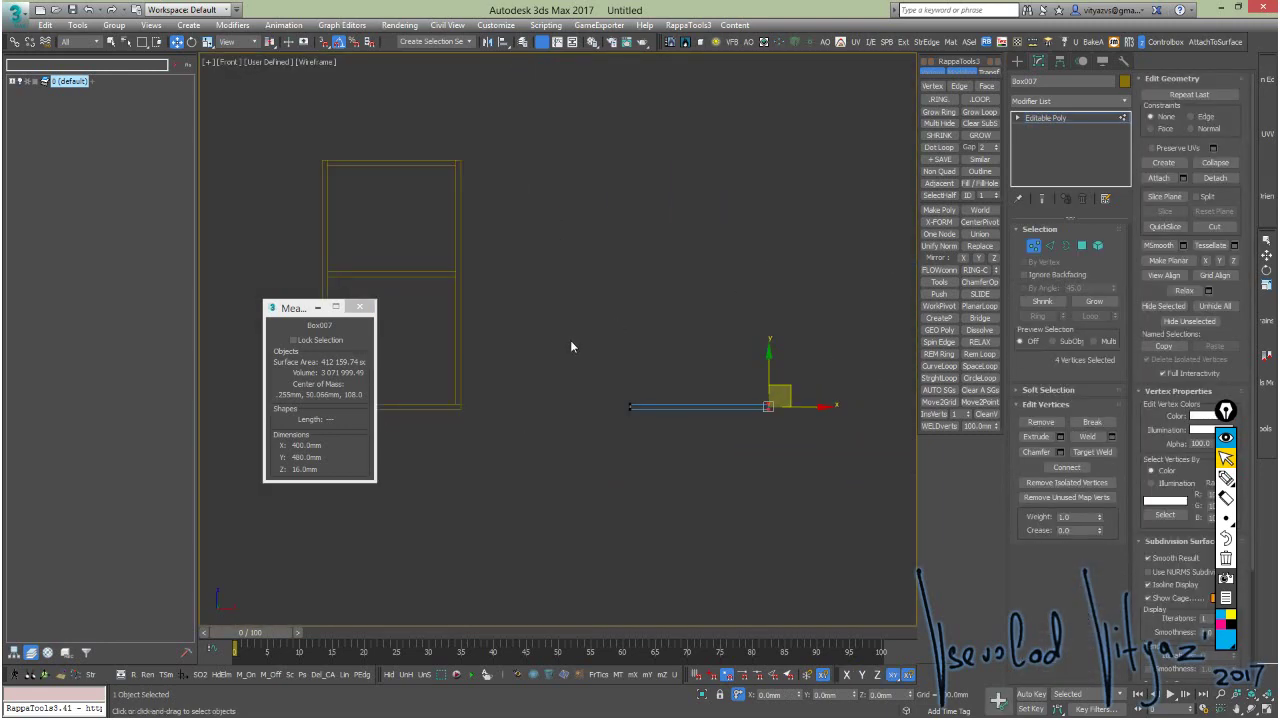
{"action": "left_click_drag", "start_coordinate": [878, 406], "coordinate": [878, 406]}
{"action": "left_click_drag", "start_coordinate": [706, 369], "coordinate": [472, 160]}
{"action": "mouse_move", "coordinate": [777, 309]}
{"action": "middle_mouse_down"}
{"action": "mouse_move", "coordinate": [720, 330]}
{"action": "mouse_move", "coordinate": [691, 246]}
{"action": "mouse_move", "coordinate": [687, 454]}
{"action": "mouse_move", "coordinate": [610, 318]}
{"action": "middle_mouse_up"}
{"action": "key", "text": "p"}
{"action": "key", "text": "F3"}
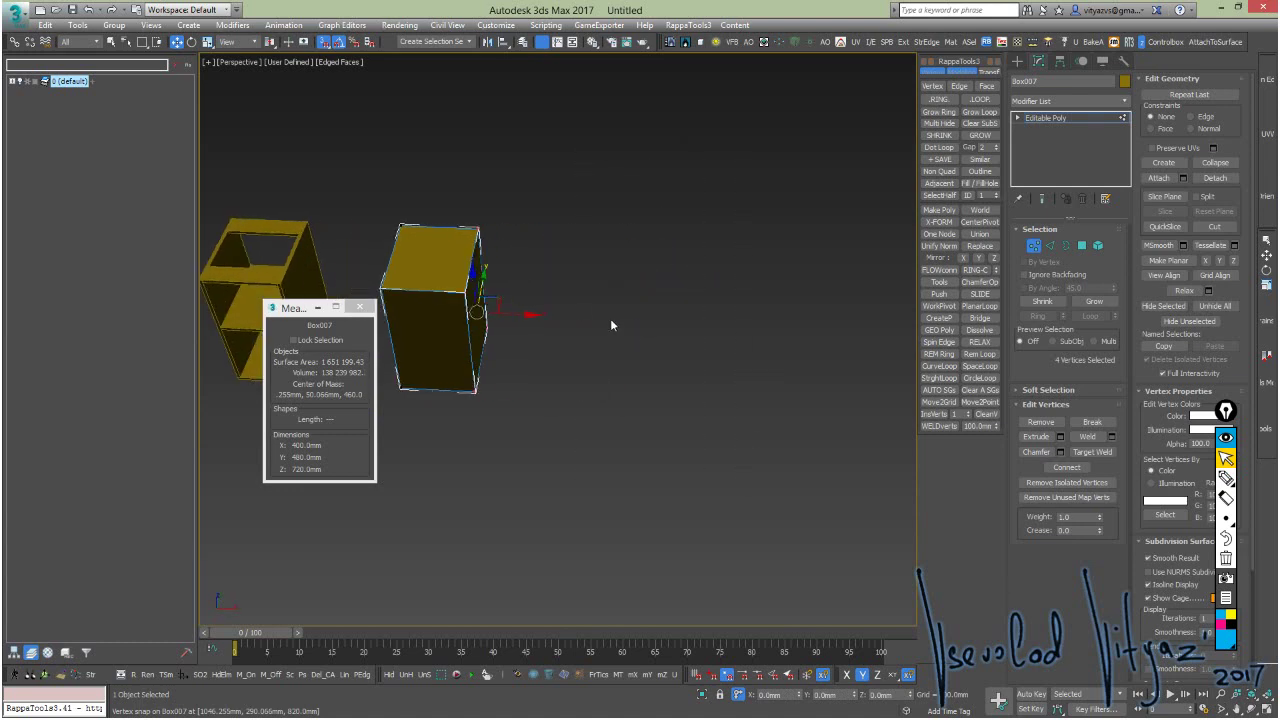
- Stretch Box007's vertices along X with an exact offset so the box is 2000 mm long
{"action": "left_click_drag", "start_coordinate": [512, 314], "coordinate": [897, 334]}
{"action": "middle_click_drag", "start_coordinate": [678, 357], "coordinate": [336, 455]}
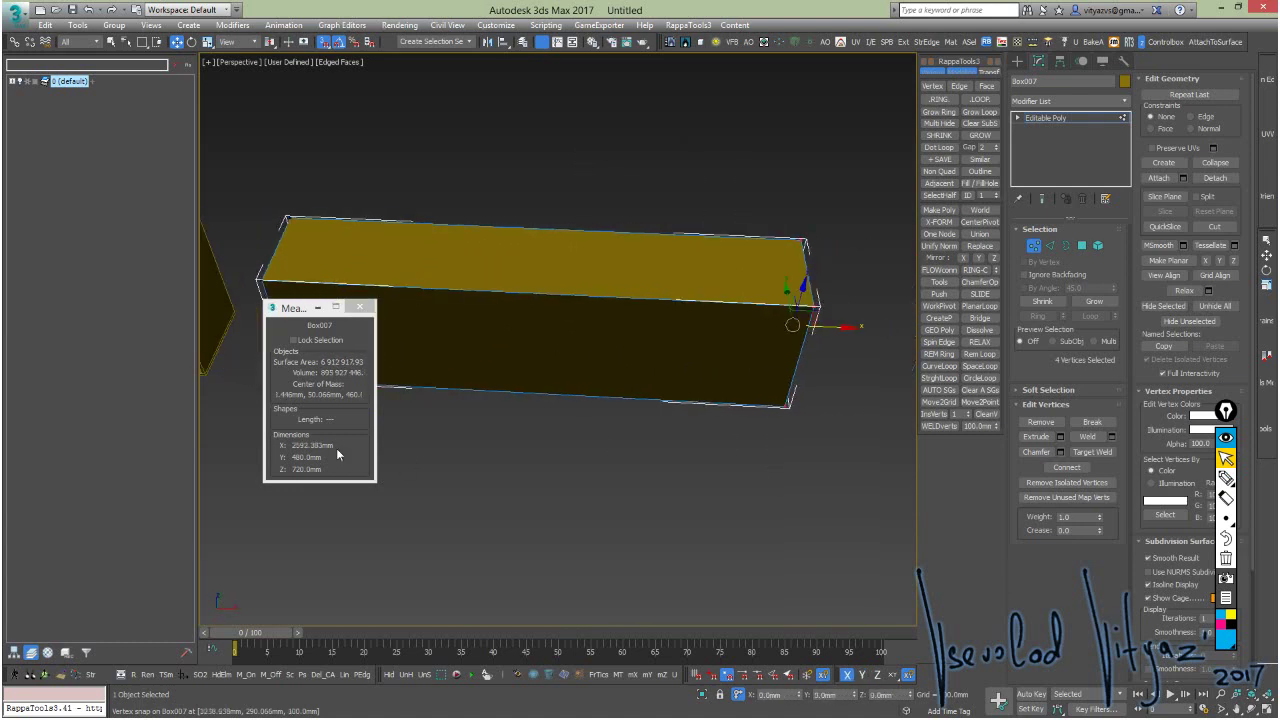
{"action": "mouse_move", "coordinate": [823, 328]}
{"action": "left_mouse_down"}
{"action": "mouse_move", "coordinate": [705, 339]}
{"action": "mouse_move", "coordinate": [271, 309]}
{"action": "left_mouse_up"}
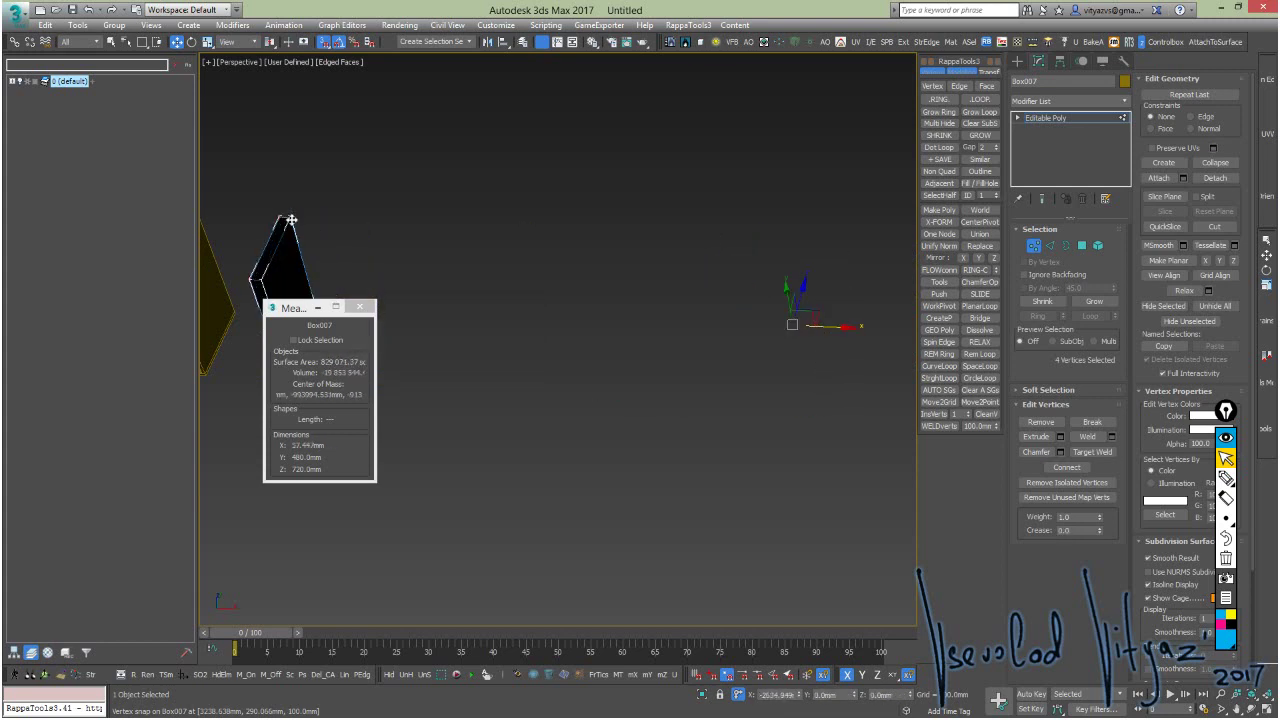
{"action": "double_click", "coordinate": [784, 695]}
{"action": "type", "text": "20"}
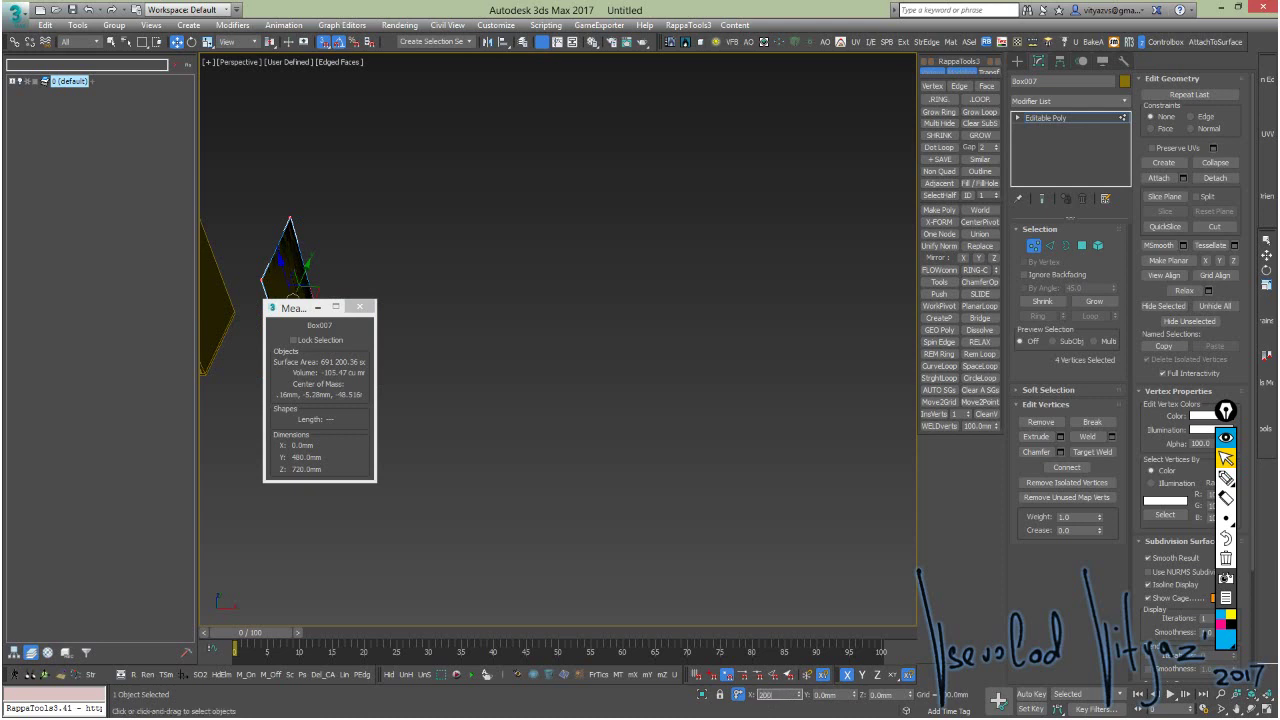
{"action": "type", "text": "0"}
{"action": "key", "text": "Return"}
{"action": "middle_click_drag", "start_coordinate": [631, 505], "coordinate": [623, 346], "text": "alt"}
{"action": "key", "text": "1"}
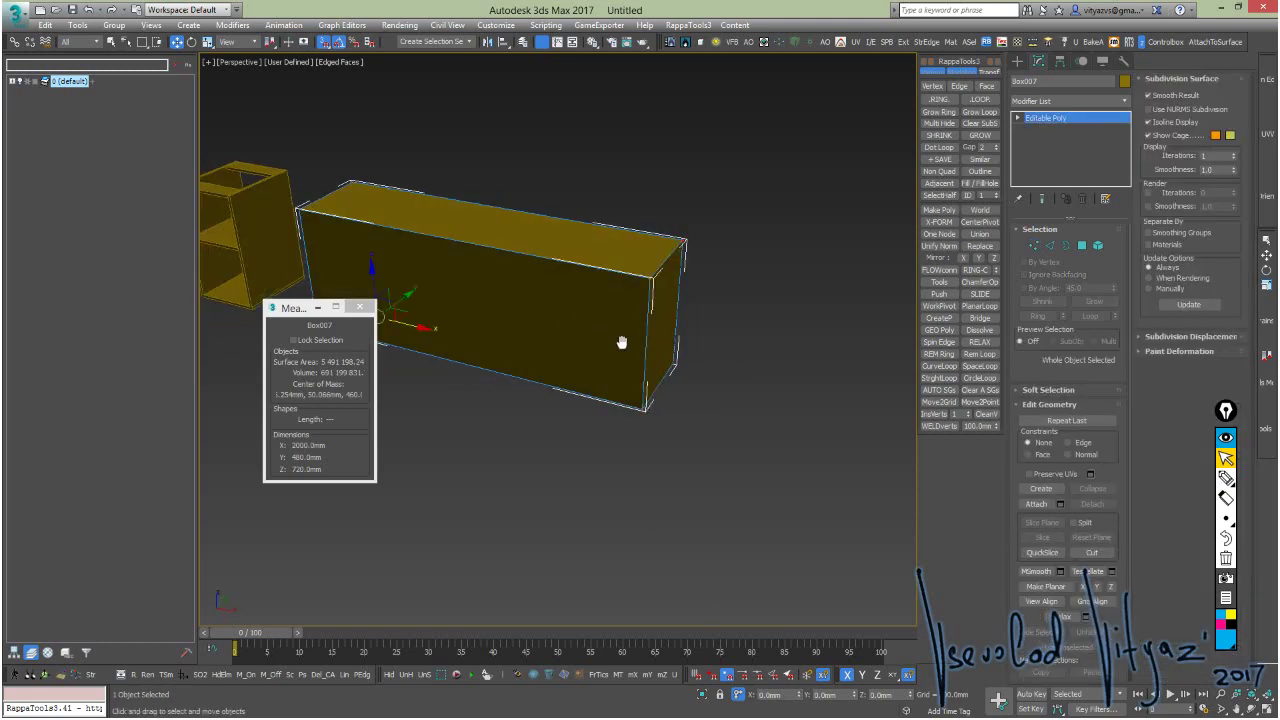
- Maximize the Perspective view and Shift-drag the long box to clone it as Box008
{"action": "key", "text": "alt+w"}
{"action": "key", "text": "alt+w"}
{"action": "scroll", "coordinate": [607, 220], "scroll_direction": "down", "scroll_amount": 2}
{"action": "key", "text": "alt+w"}
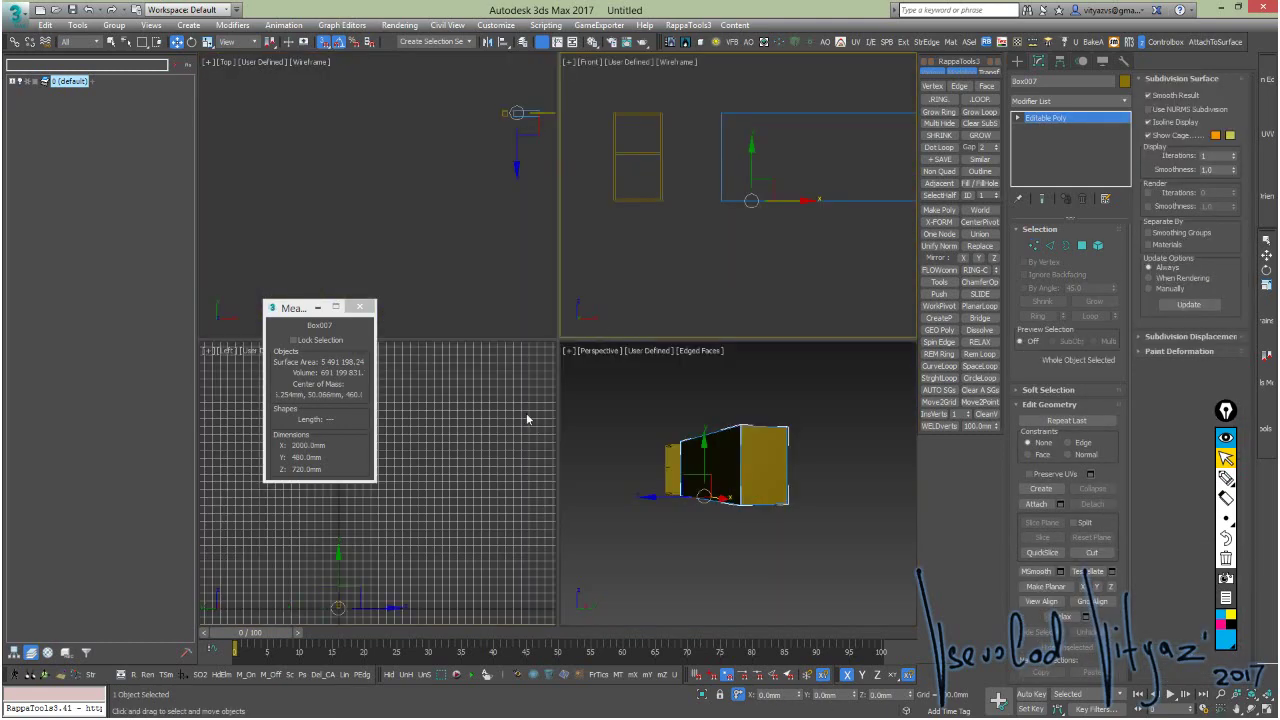
{"action": "right_click", "coordinate": [644, 249]}
{"action": "right_click", "coordinate": [460, 508]}
{"action": "key", "text": "alt+w"}
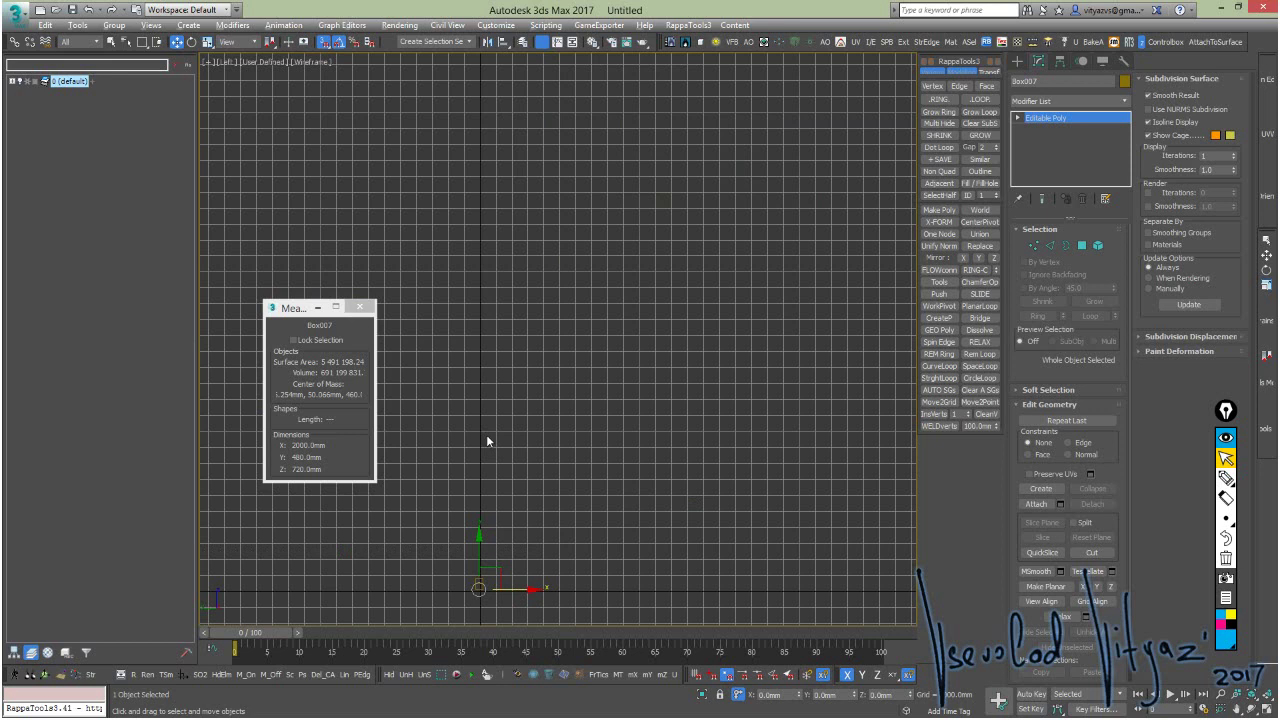
{"action": "key", "text": "g"}
{"action": "scroll", "coordinate": [515, 428], "scroll_direction": "down", "scroll_amount": 2}
{"action": "key", "text": "alt+w"}
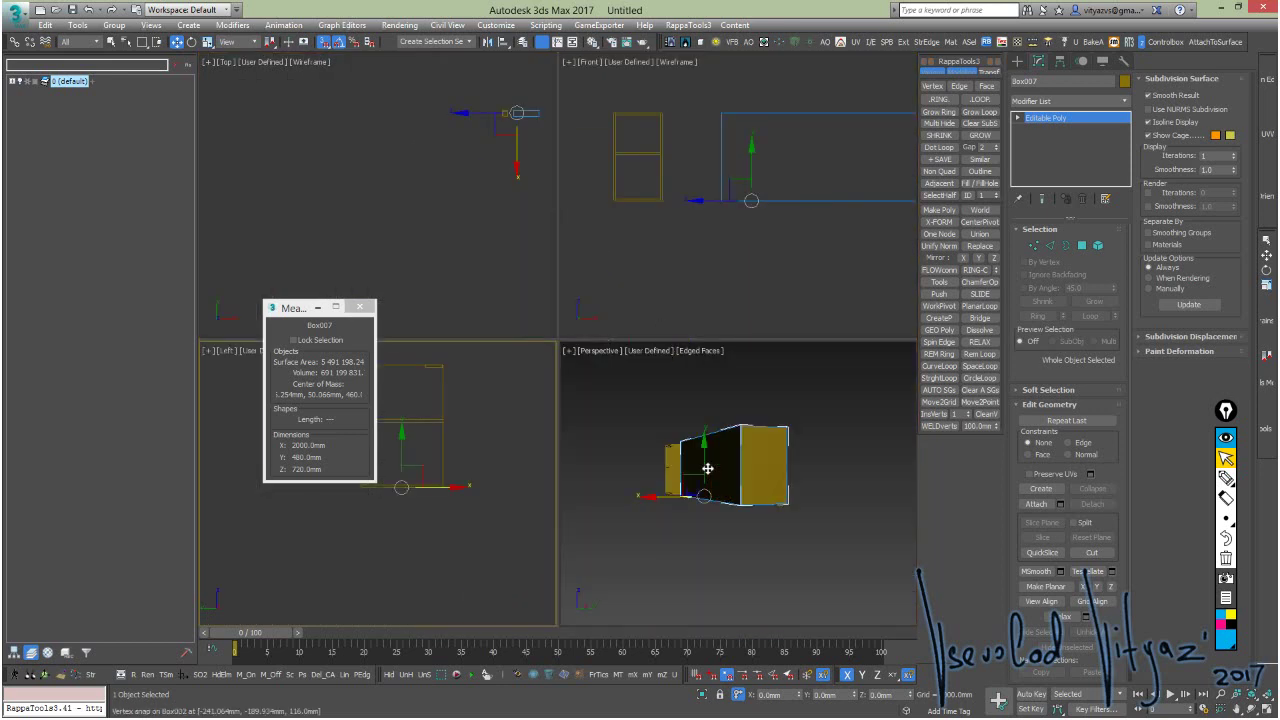
{"action": "key", "text": "alt+w"}
{"action": "middle_click_drag", "start_coordinate": [608, 357], "coordinate": [617, 363], "text": "alt"}
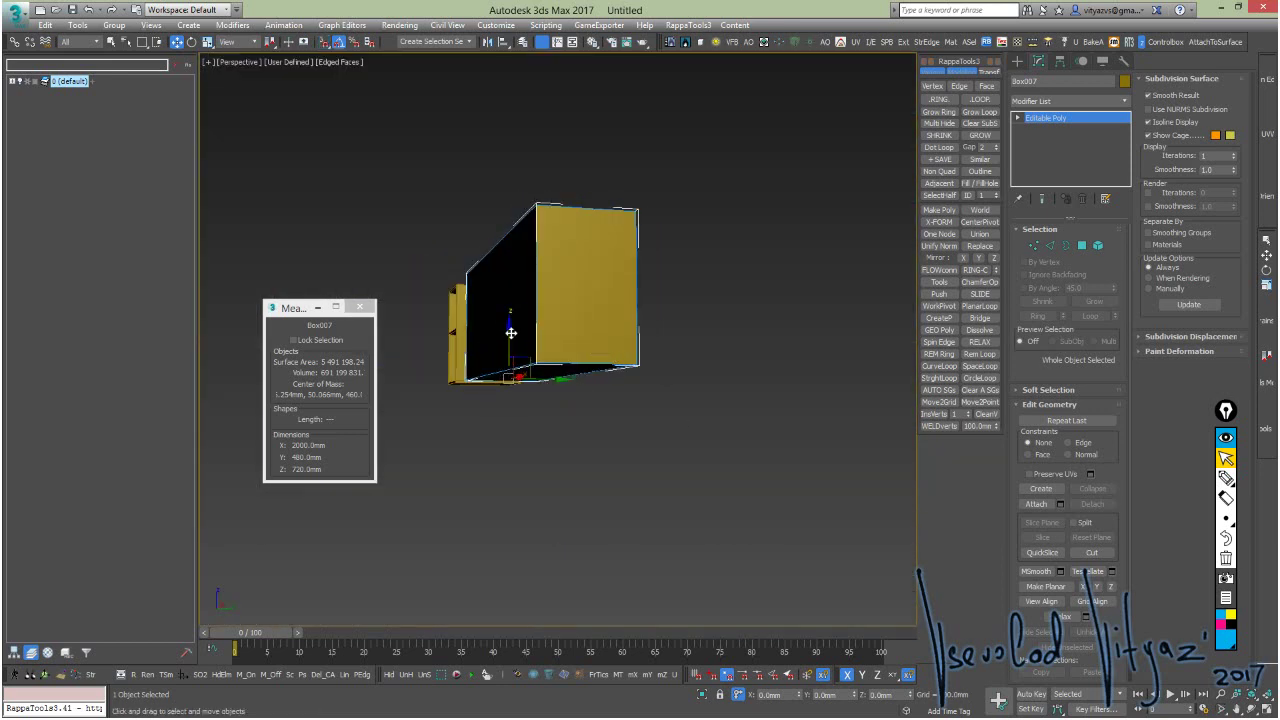
{"action": "left_click_drag", "start_coordinate": [567, 340], "coordinate": [579, 349], "text": "shift"}
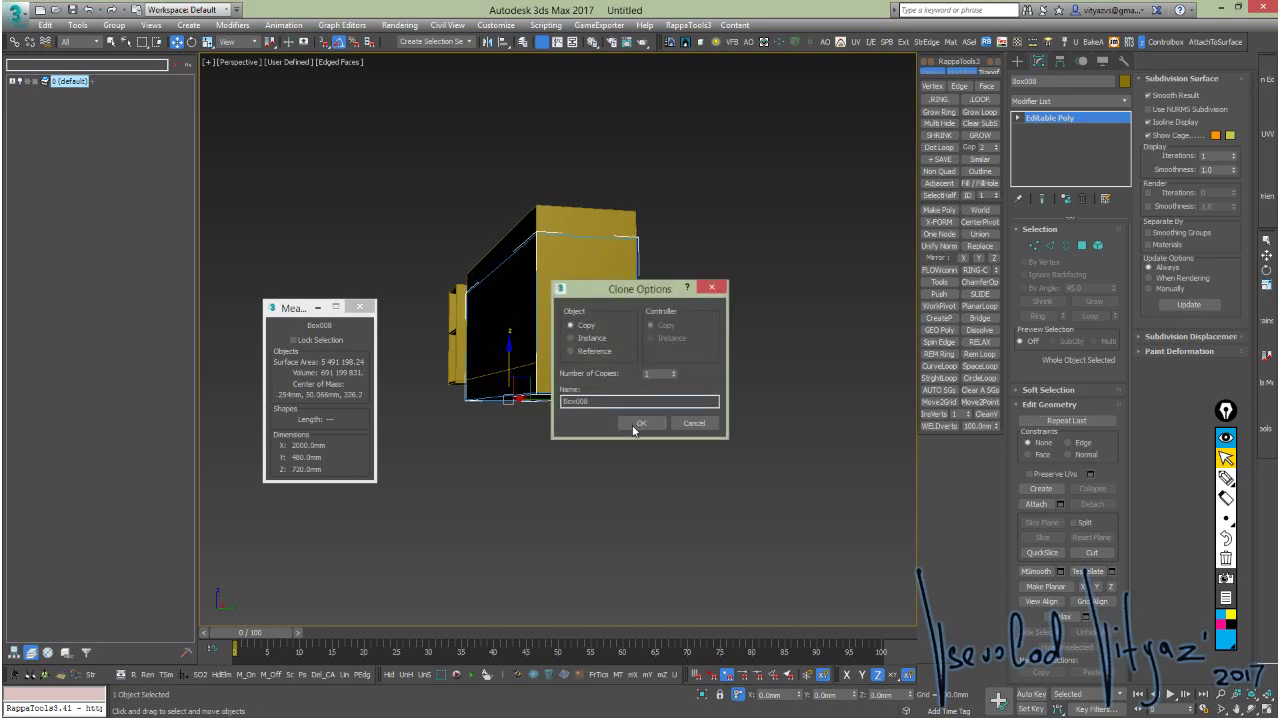
- Confirm copy Box008 and lower its top vertices so the strip is 100 mm high
{"action": "left_click", "coordinate": [647, 422]}
{"action": "key", "text": "alt+w"}
{"action": "scroll", "coordinate": [721, 278], "scroll_direction": "down", "scroll_amount": 2}
{"action": "key", "text": "1"}
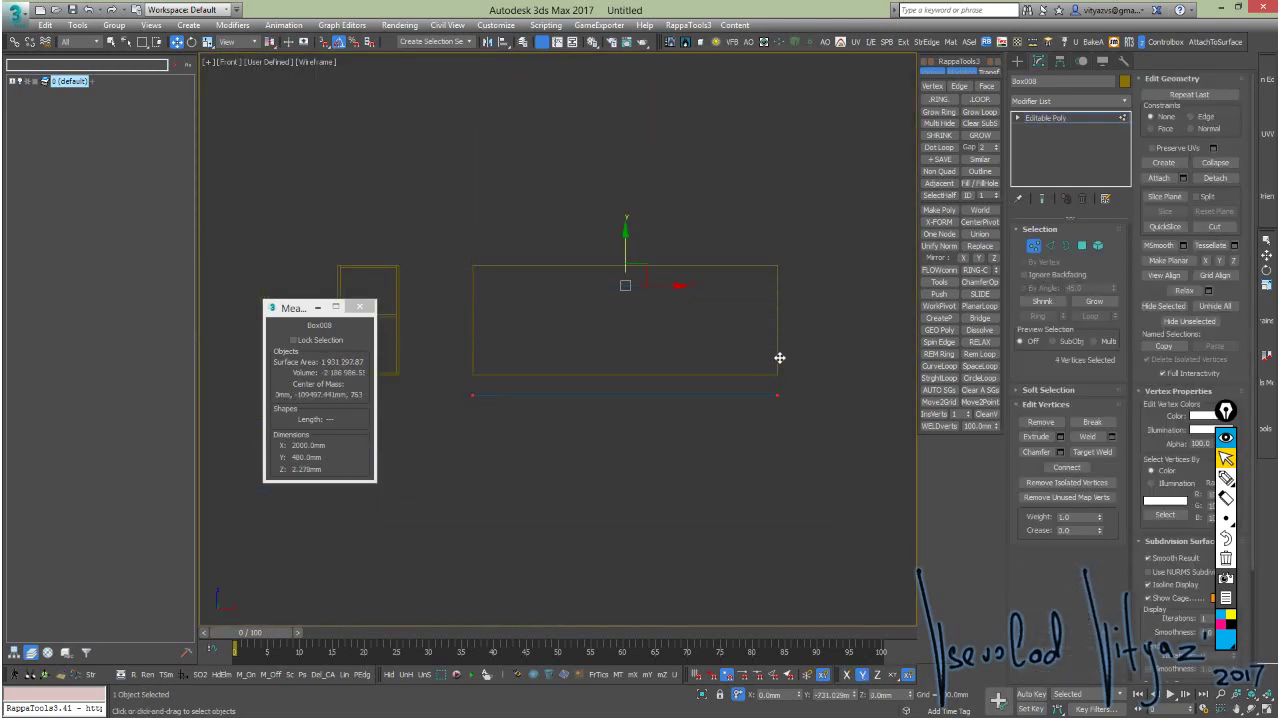
{"action": "left_click_drag", "start_coordinate": [777, 360], "coordinate": [777, 375]}
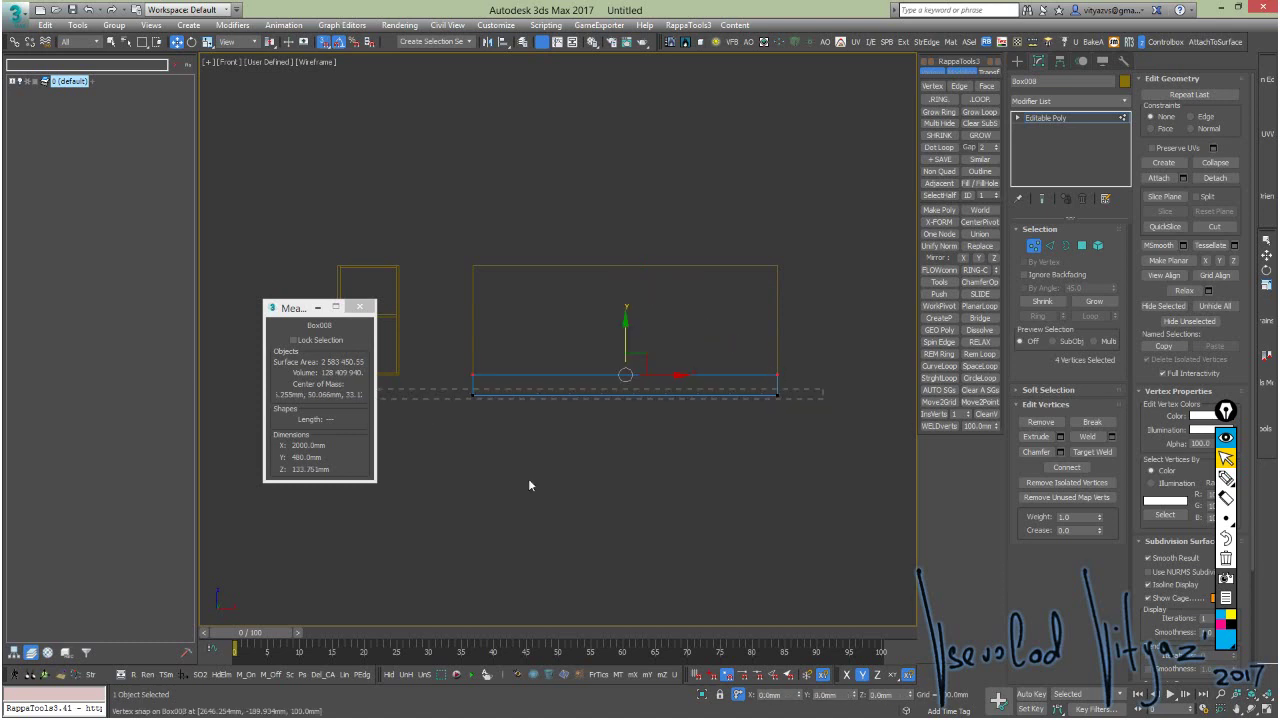
{"action": "key", "text": "ctrl+i"}
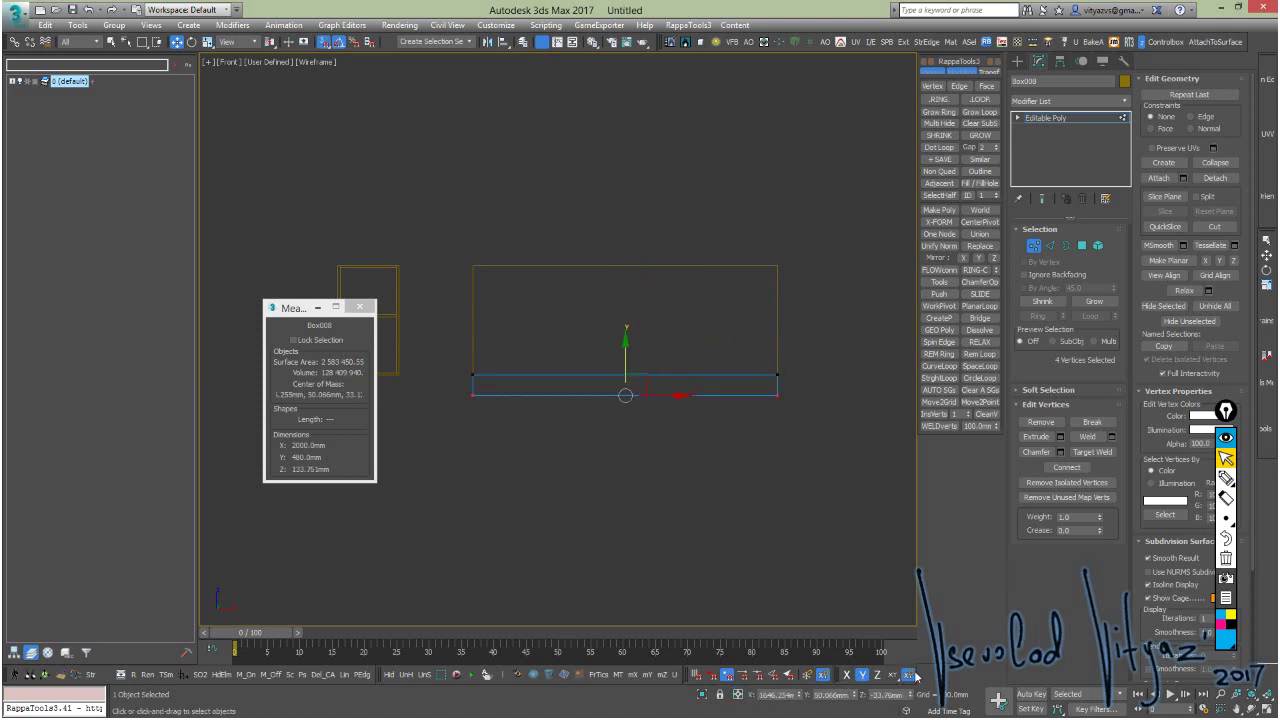
{"action": "key", "text": "alt+w"}
- Snap the strip's back vertices forward to make it a 16 mm thick plinth
{"action": "key", "text": "alt+w"}
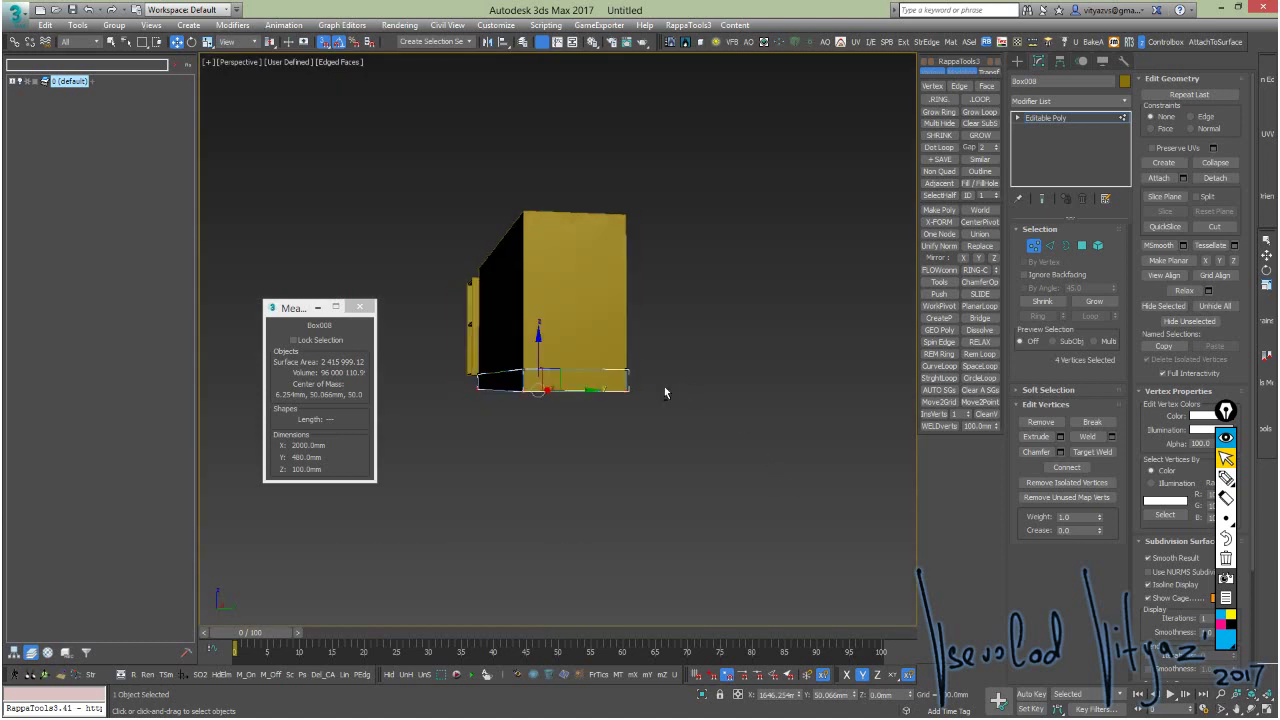
{"action": "key", "text": "alt+w"}
{"action": "key", "text": "alt+w"}
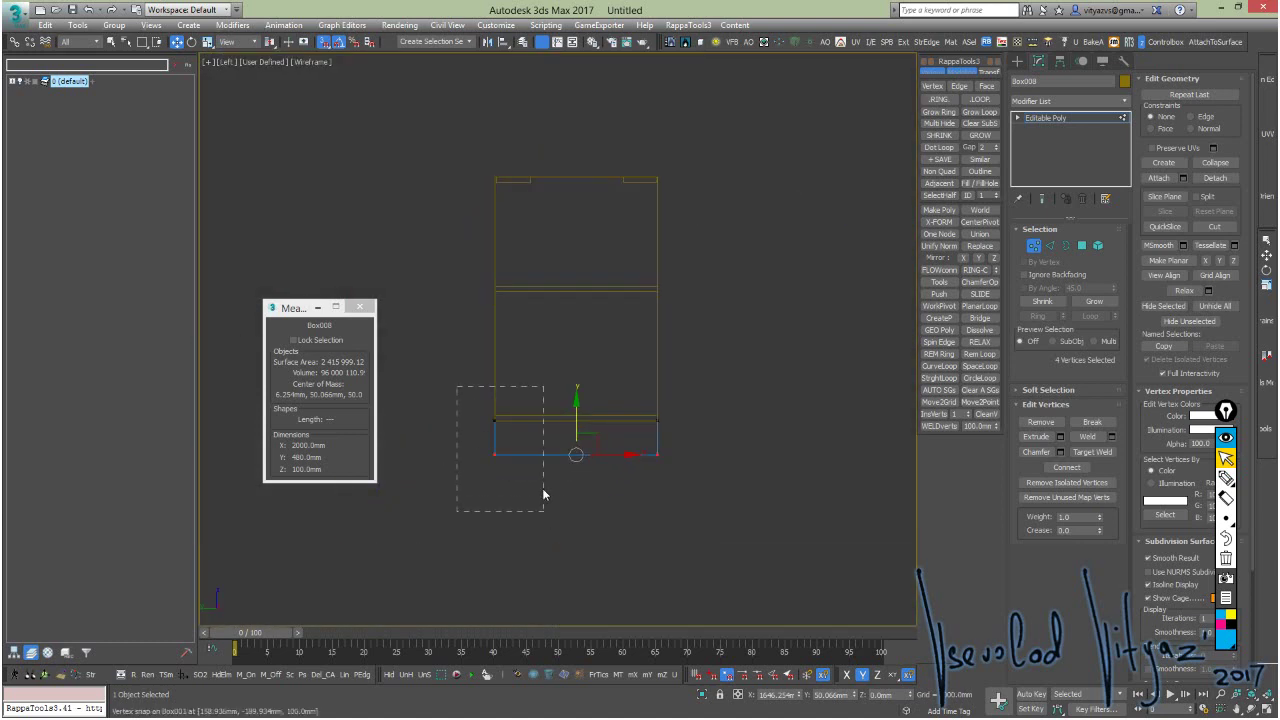
{"action": "left_click_drag", "start_coordinate": [543, 494], "coordinate": [540, 495]}
{"action": "left_click_drag", "start_coordinate": [528, 452], "coordinate": [666, 449]}
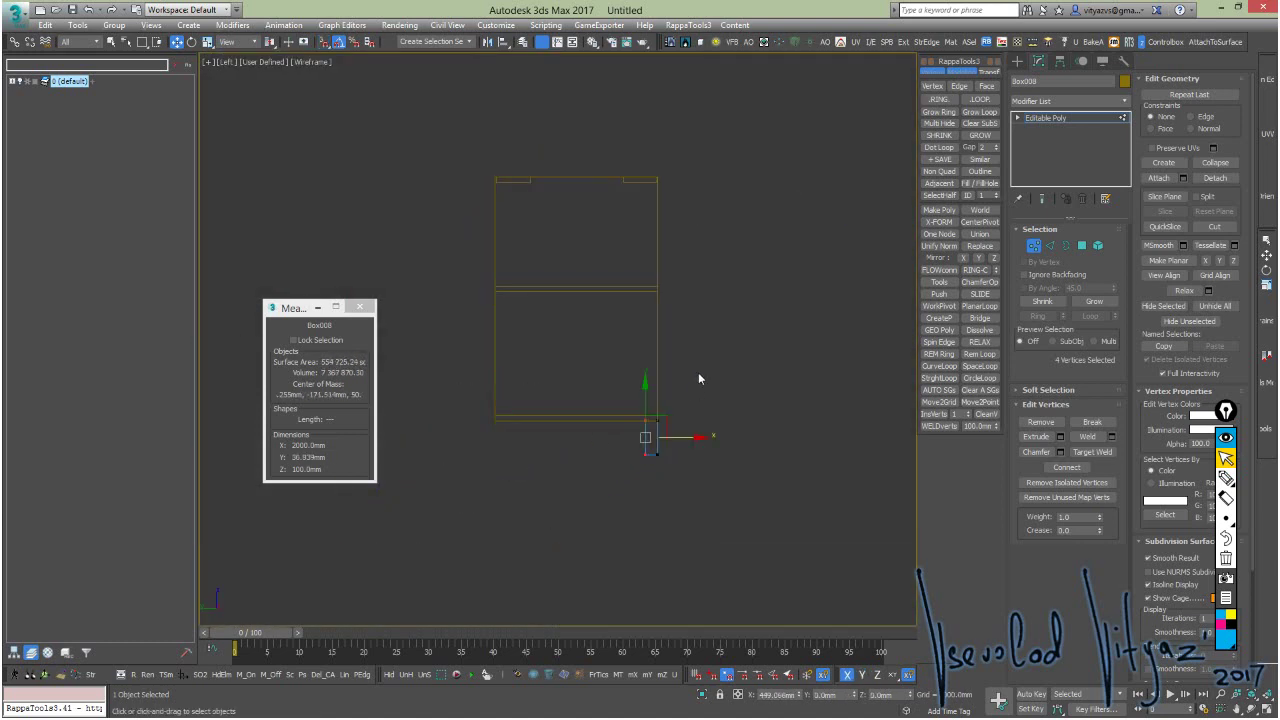
{"action": "key", "text": "s"}
{"action": "left_click_drag", "start_coordinate": [645, 420], "coordinate": [657, 420]}
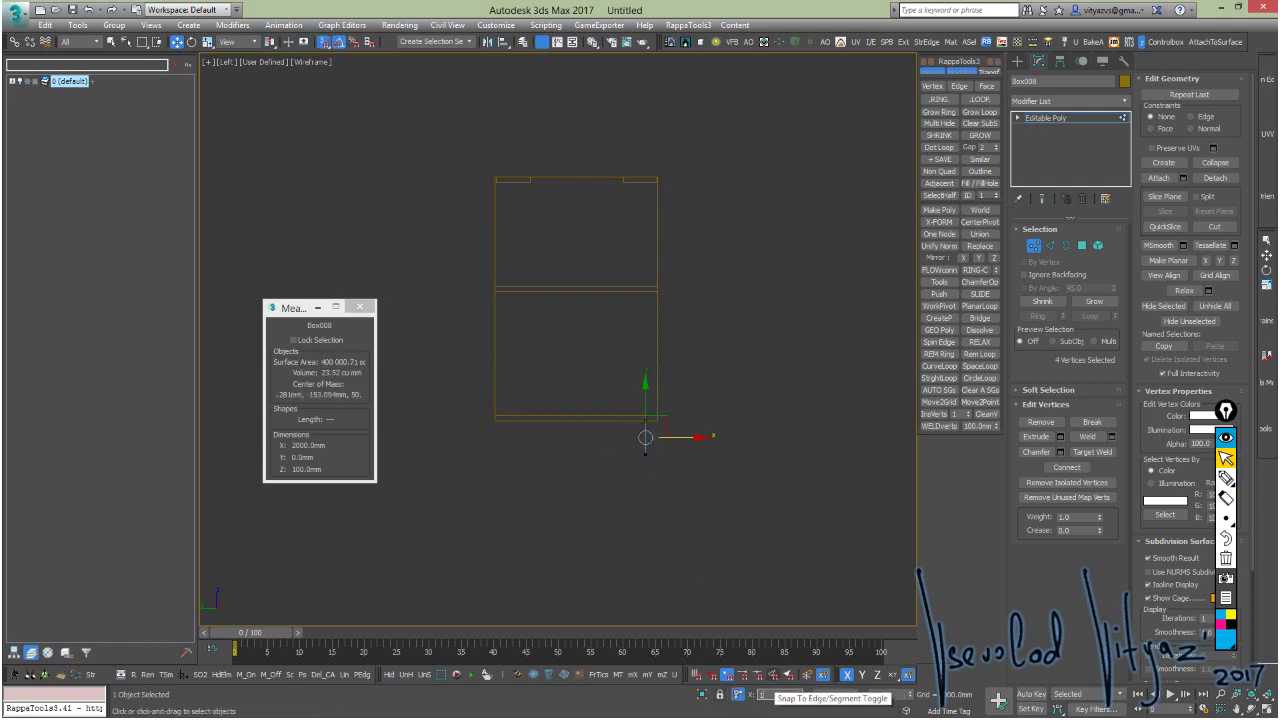
{"action": "key", "text": "1"}
{"action": "key", "text": "p"}
{"action": "key", "text": "F3"}
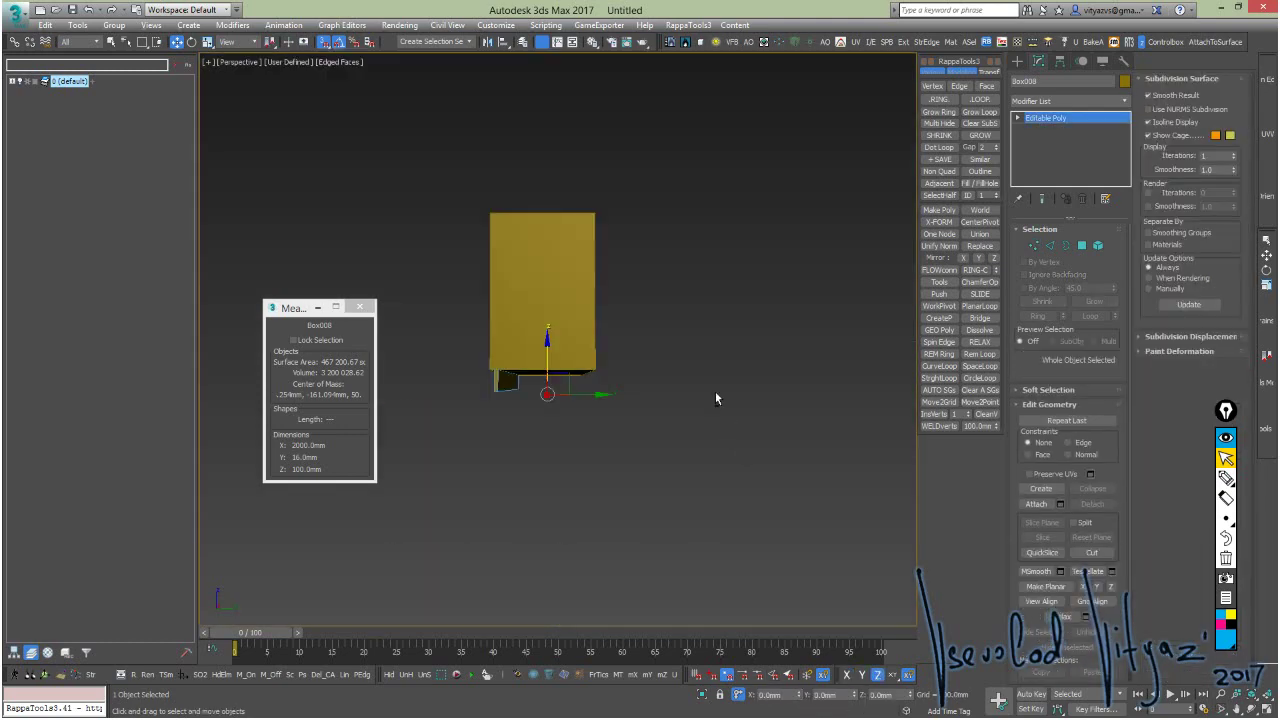
{"action": "mouse_move", "coordinate": [715, 399]}
{"action": "middle_mouse_down", "text": "alt"}
{"action": "mouse_move", "coordinate": [588, 368]}
{"action": "mouse_move", "coordinate": [476, 233]}
{"action": "middle_mouse_up", "text": "alt"}
- Orbit around the long body and plinth Box008 to confirm the 2000 × 480 × 820 mm overall size
{"action": "key", "text": "1"}
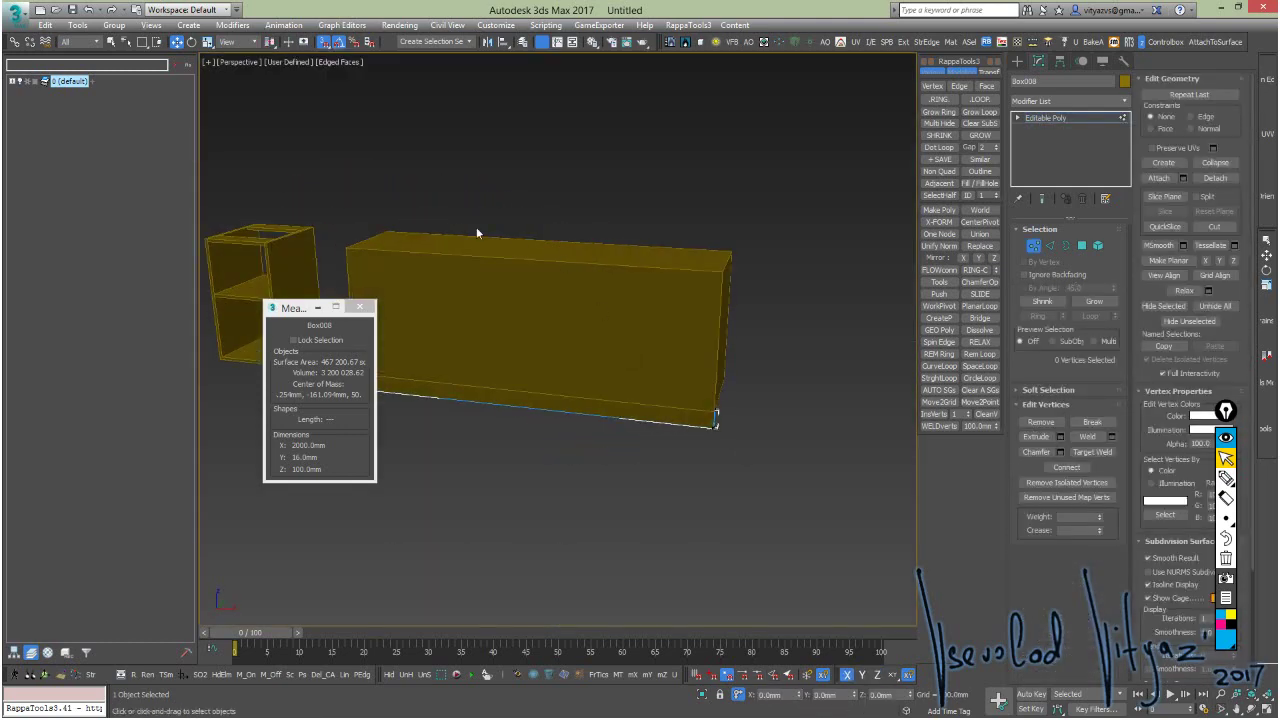
{"action": "middle_click_drag", "start_coordinate": [551, 411], "coordinate": [570, 362]}
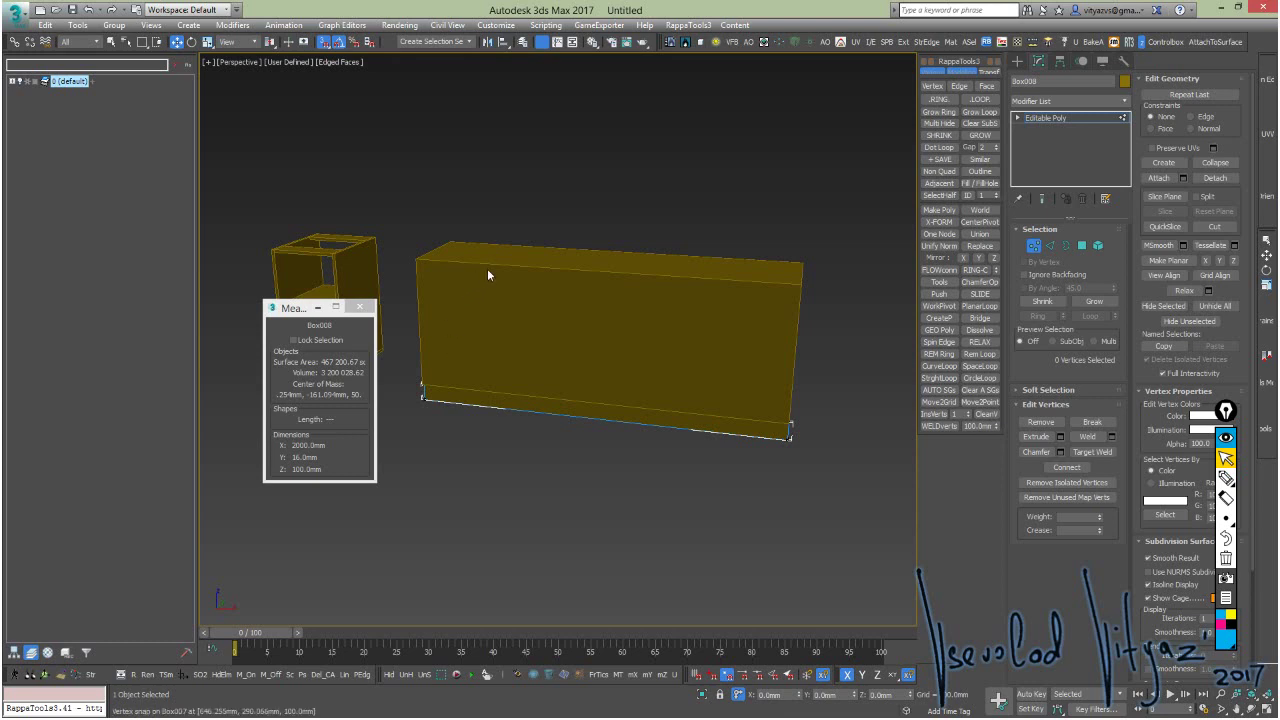
{"action": "middle_click_drag", "start_coordinate": [609, 307], "coordinate": [531, 301]}
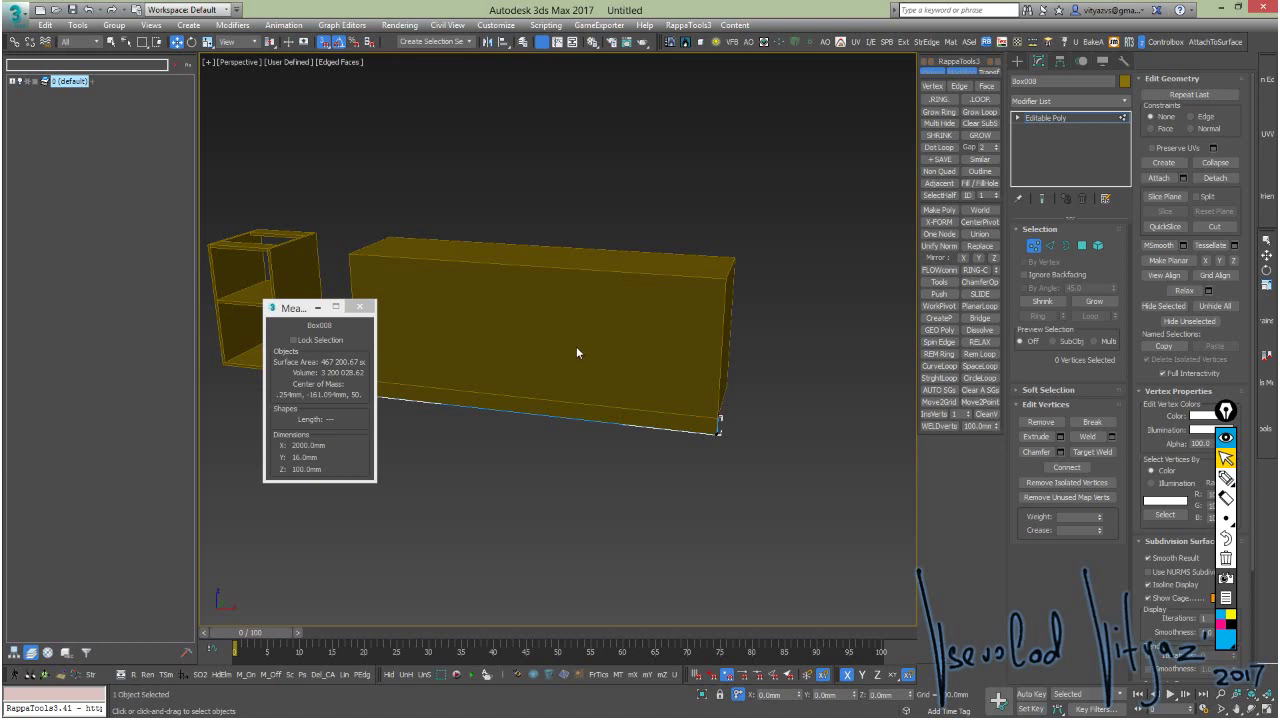
{"action": "scroll", "coordinate": [577, 350], "scroll_direction": "down", "scroll_amount": 2}
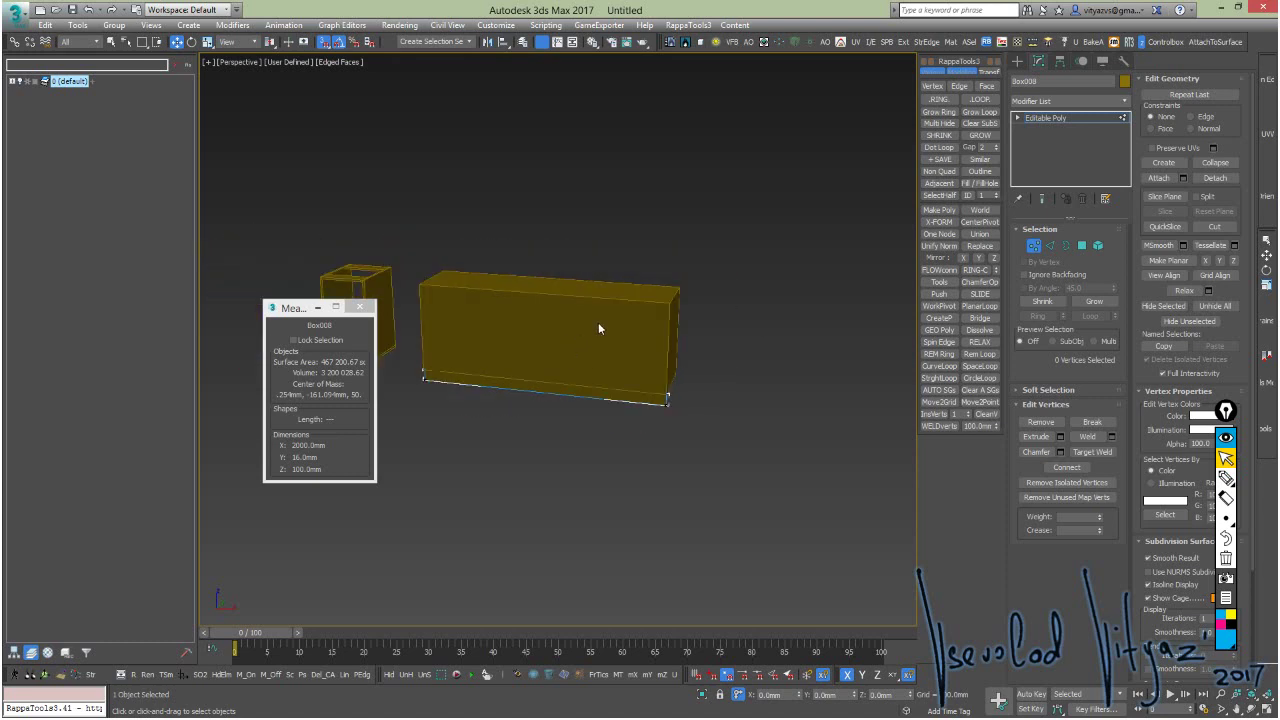
{"action": "middle_click_drag", "start_coordinate": [622, 304], "coordinate": [620, 316], "text": "alt"}
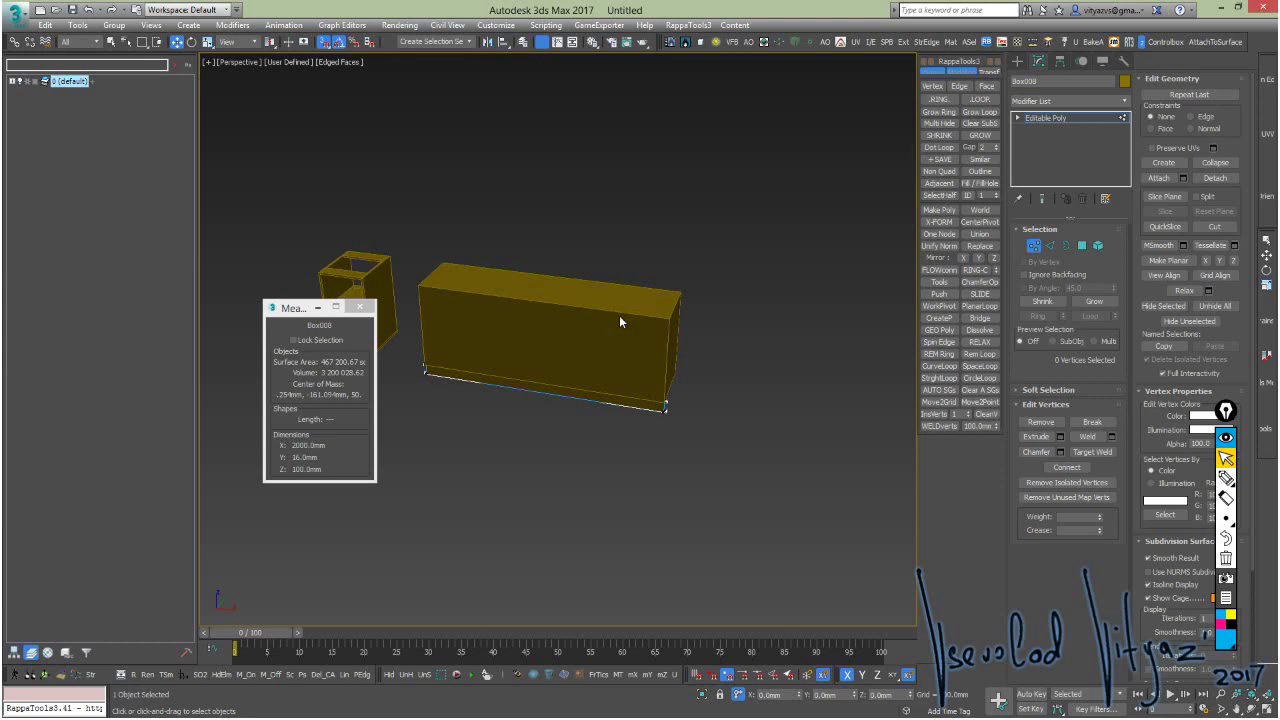
{"action": "key", "text": "1"}
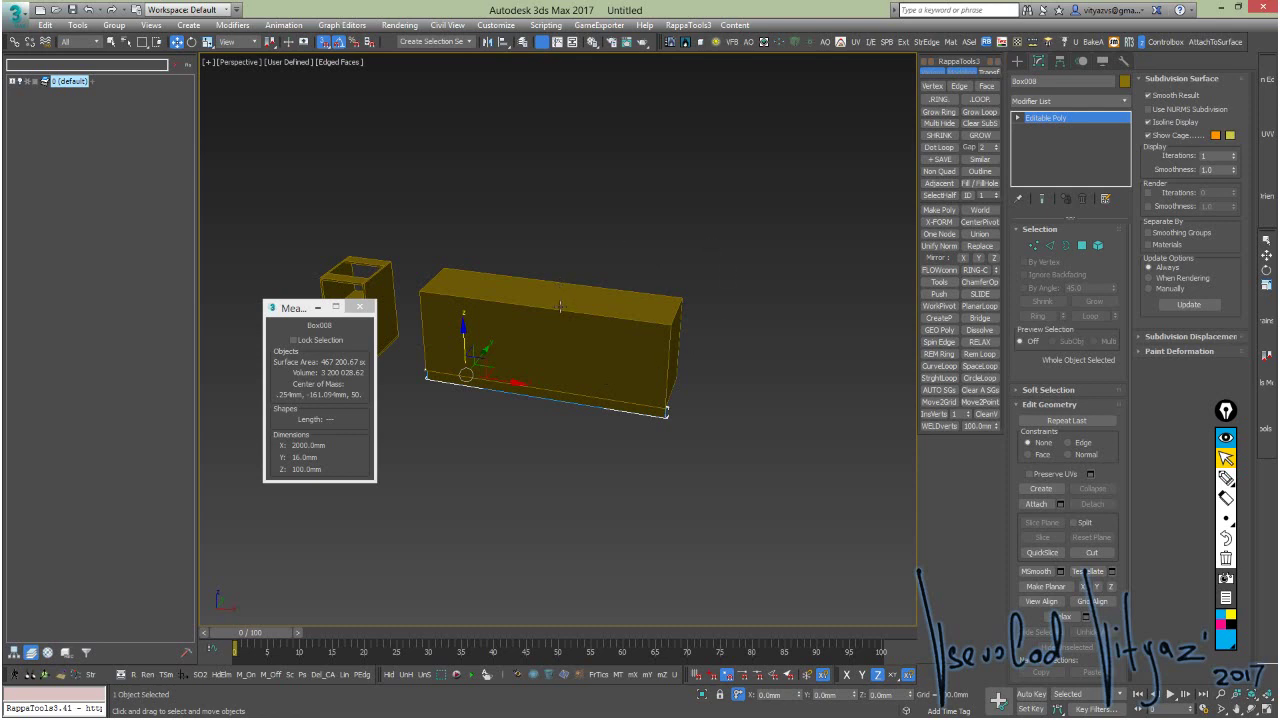
{"action": "mouse_move", "coordinate": [608, 253]}
{"action": "middle_mouse_down", "text": "alt"}
{"action": "mouse_move", "coordinate": [637, 315]}
{"action": "mouse_move", "coordinate": [590, 296]}
{"action": "middle_mouse_up", "text": "alt"}
- Clear the selection and orbit the Perspective view to face the two-shelf cabinet close up
{"action": "left_click_drag", "start_coordinate": [497, 229], "coordinate": [677, 451]}
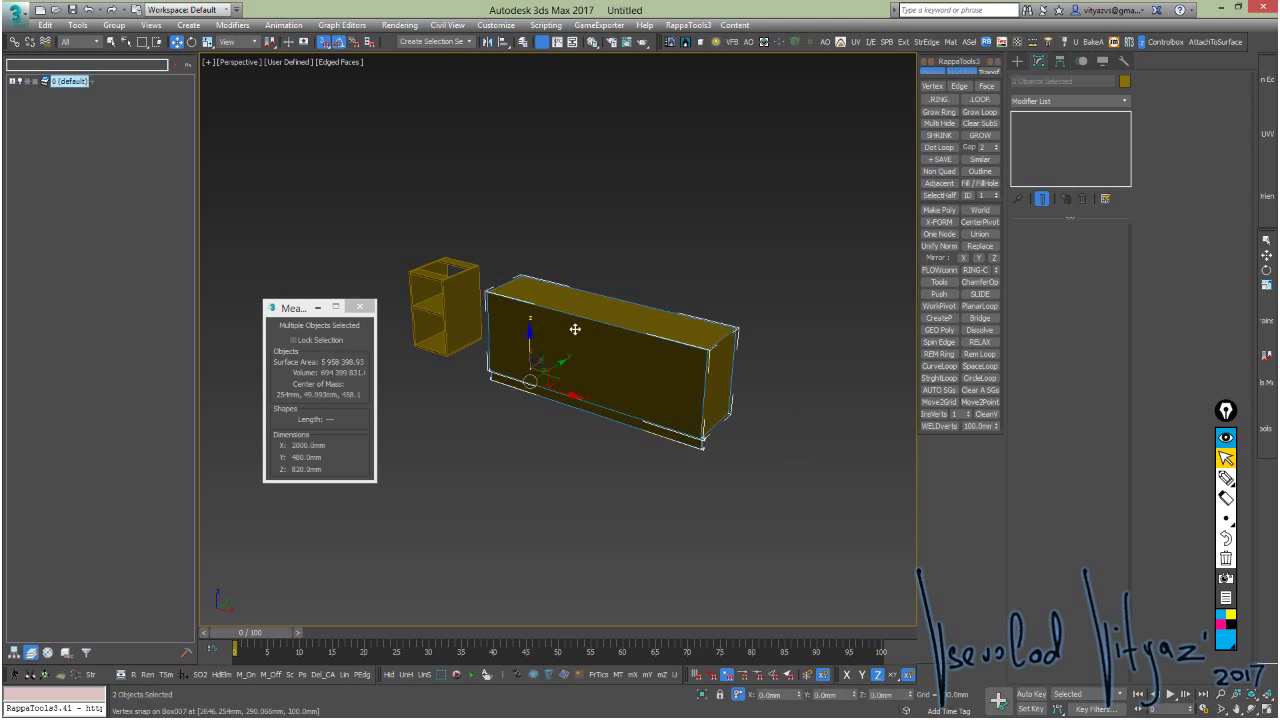
{"action": "left_click", "coordinate": [748, 277]}
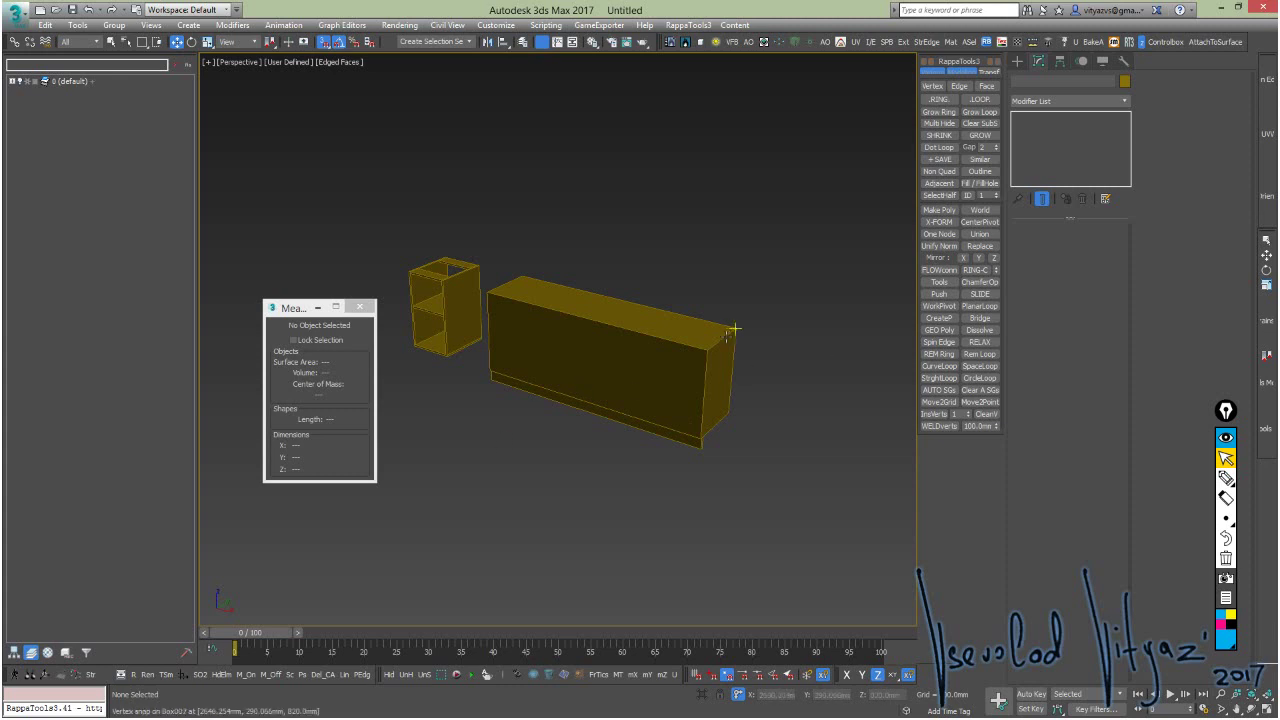
{"action": "middle_click_drag", "start_coordinate": [583, 346], "coordinate": [645, 347], "text": "alt"}
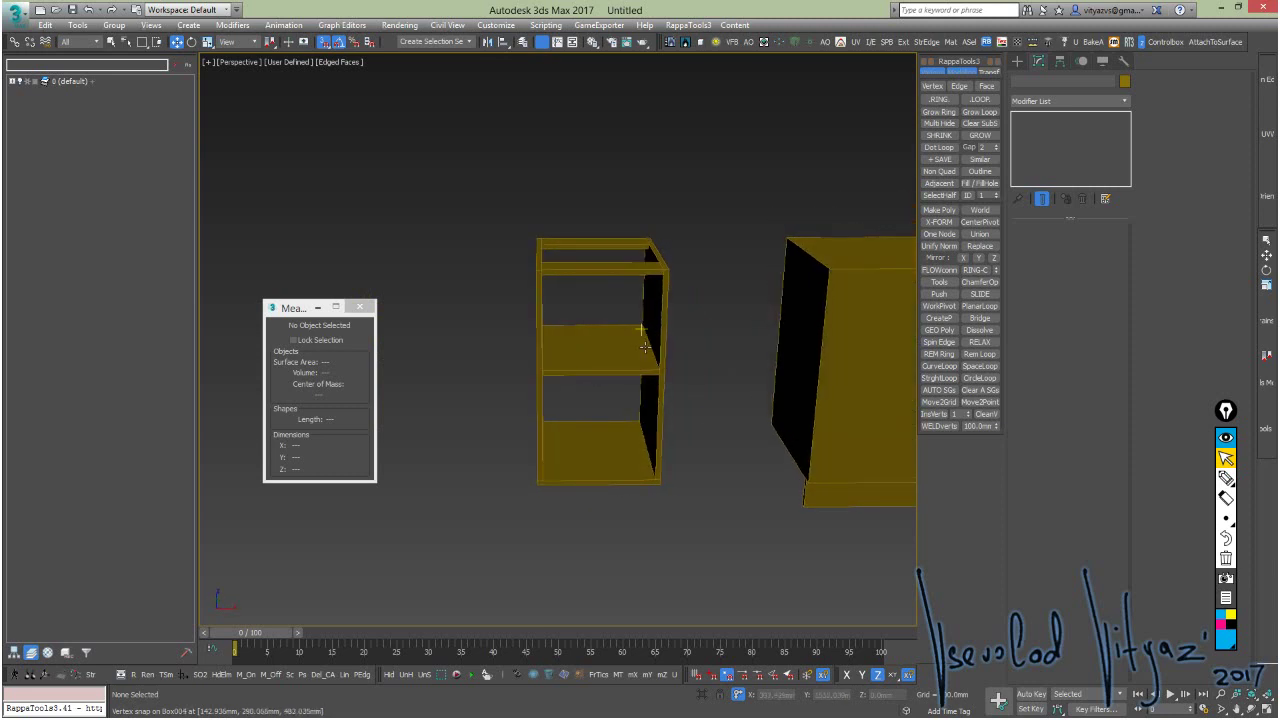
- Select middle shelf Box004 and confirm it measures 368 × 480 × 16 mm
{"action": "middle_click_drag", "start_coordinate": [609, 358], "coordinate": [571, 382], "text": "alt"}
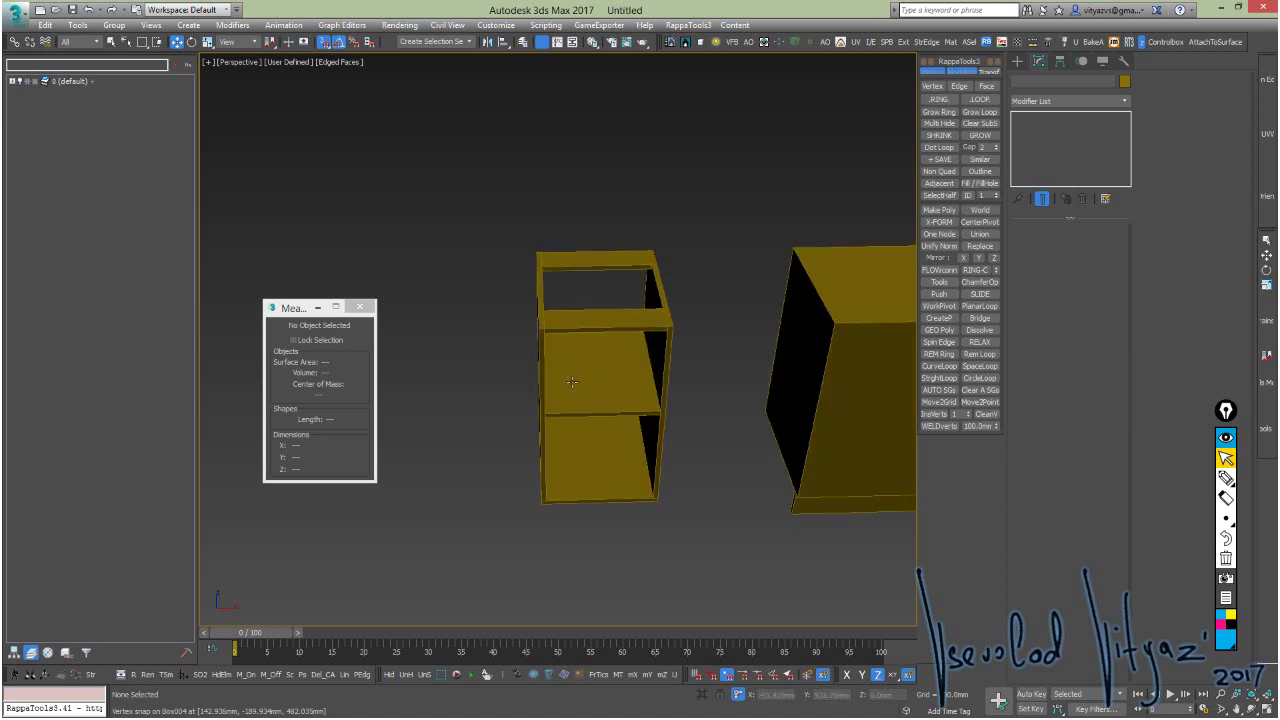
{"action": "left_click", "coordinate": [573, 365]}
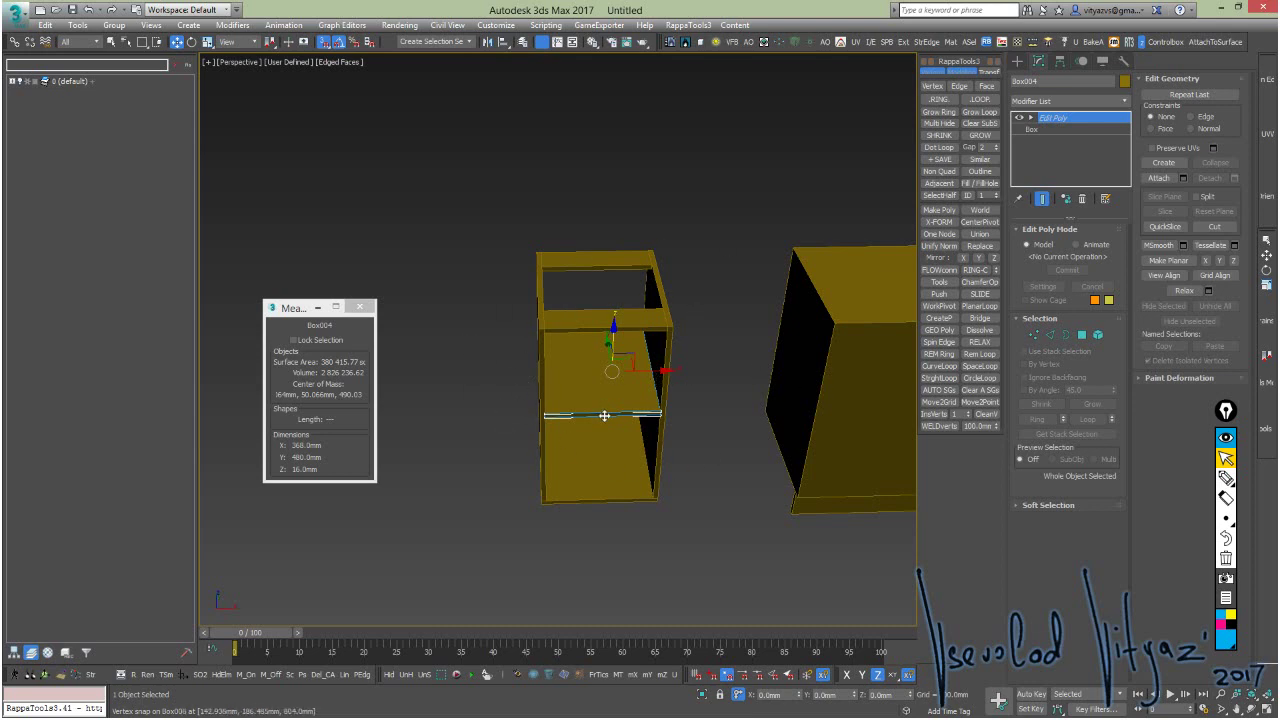
{"action": "scroll", "coordinate": [612, 350], "scroll_direction": "up", "scroll_amount": 1}
{"action": "scroll", "coordinate": [611, 361], "scroll_direction": "up", "scroll_amount": 2}
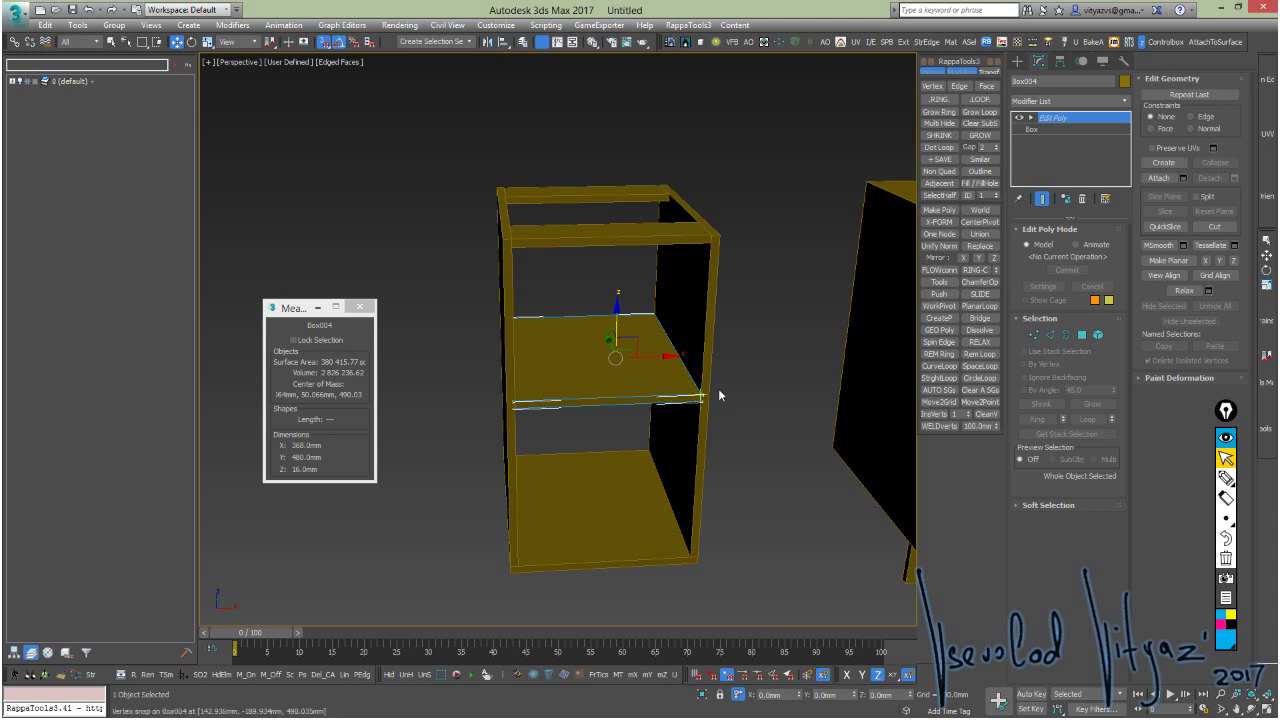
{"action": "scroll", "coordinate": [725, 360], "scroll_direction": "down", "scroll_amount": 4}
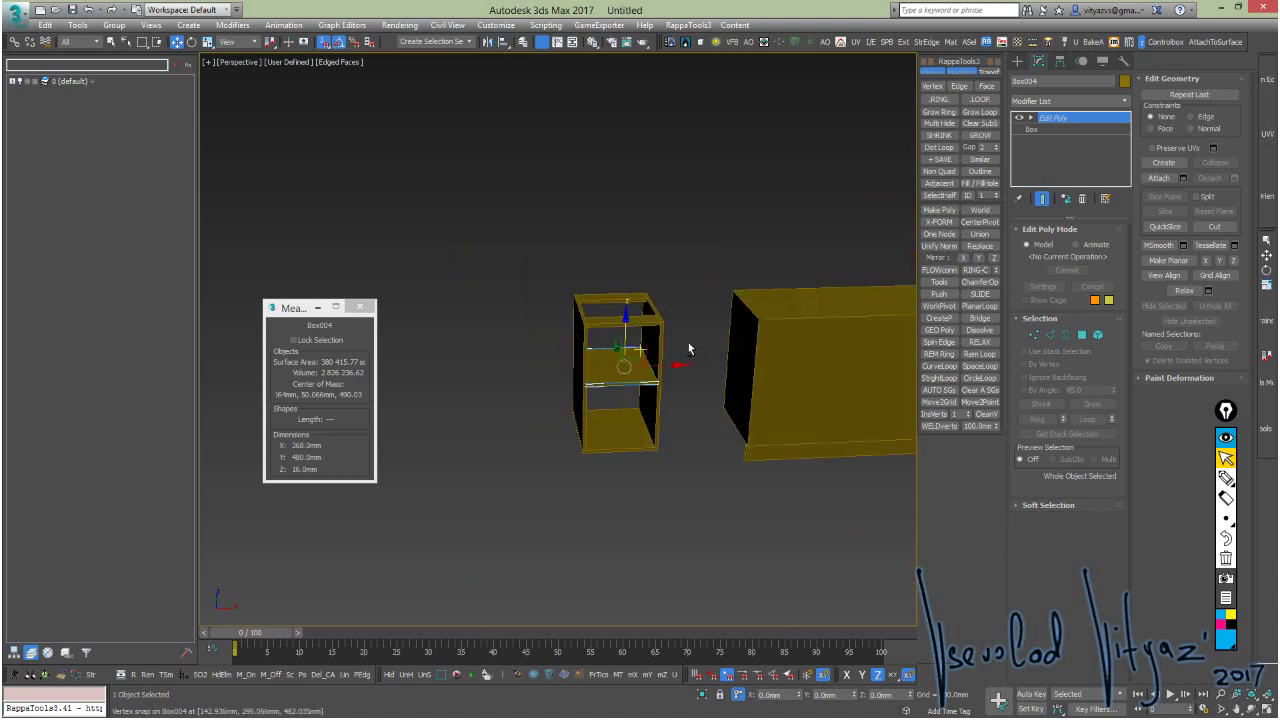
- Deselect the shelf and orbit out to frame both cabinets and the long plinthed box
{"action": "middle_click_drag", "start_coordinate": [688, 342], "coordinate": [711, 463], "text": "alt"}
{"action": "left_click", "coordinate": [712, 469]}
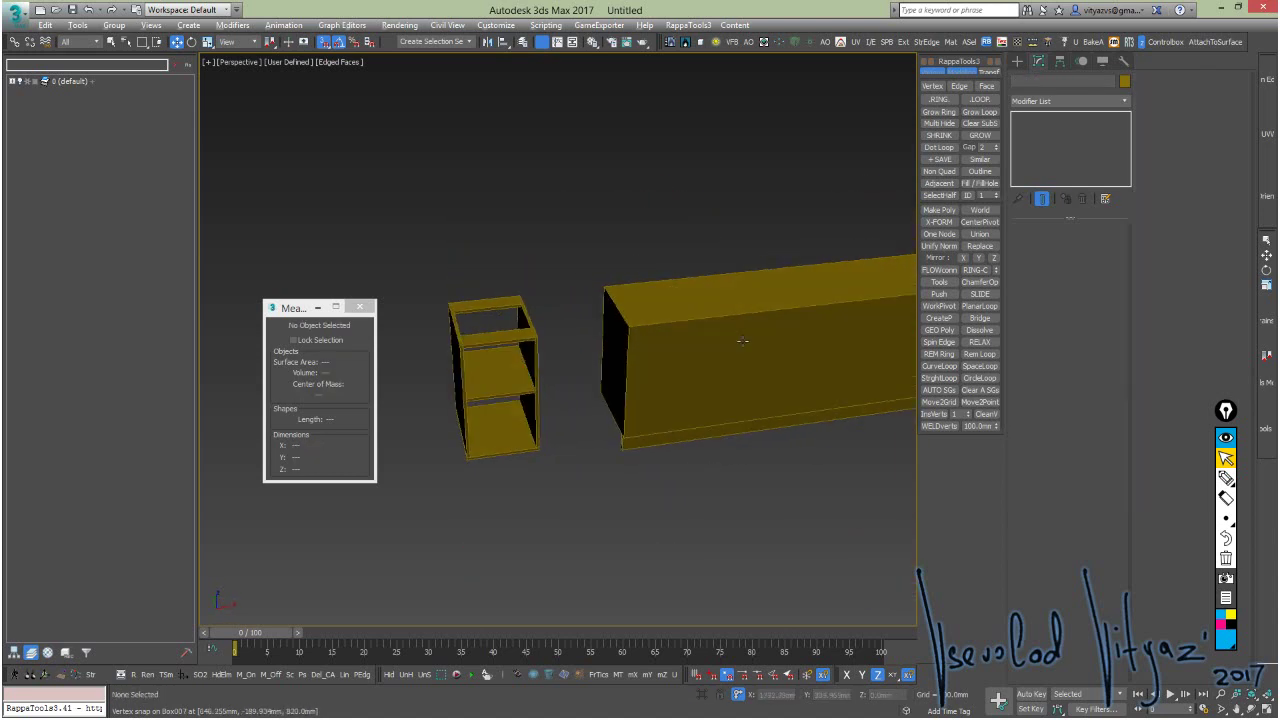
{"action": "mouse_move", "coordinate": [740, 340]}
{"action": "middle_mouse_down", "text": "alt"}
{"action": "mouse_move", "coordinate": [686, 351]}
{"action": "mouse_move", "coordinate": [674, 336]}
{"action": "middle_mouse_up", "text": "alt"}
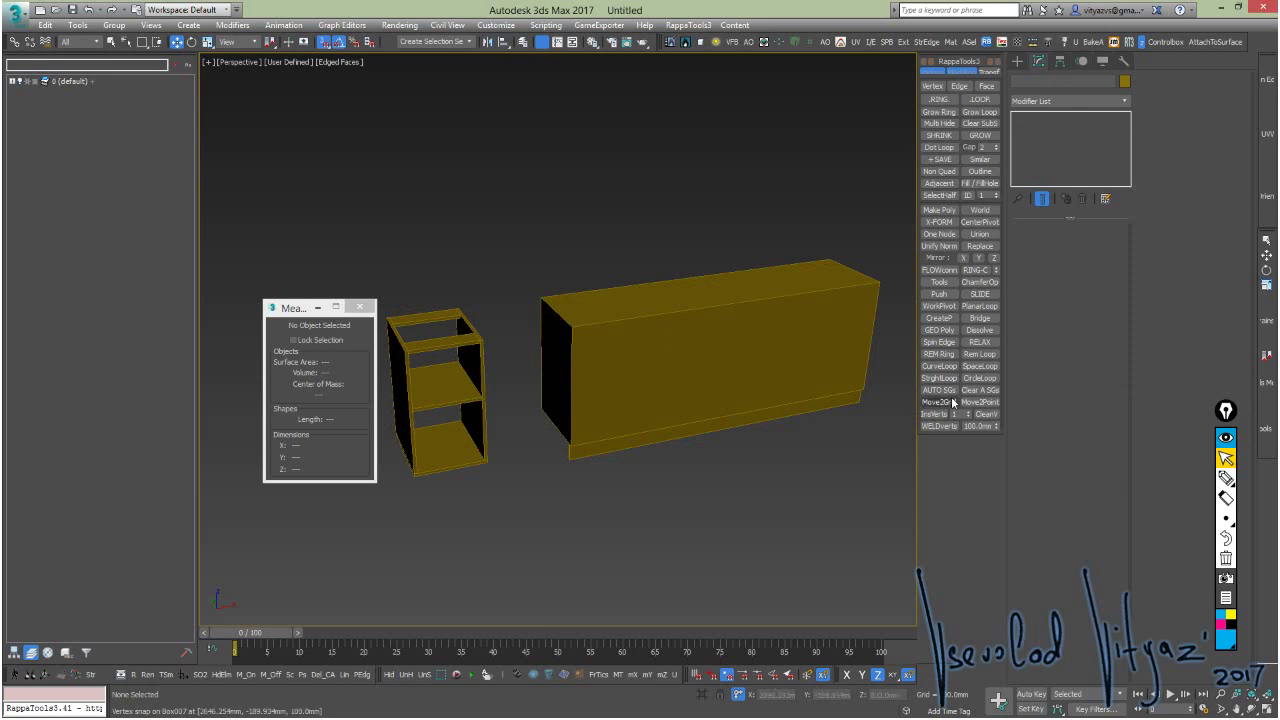